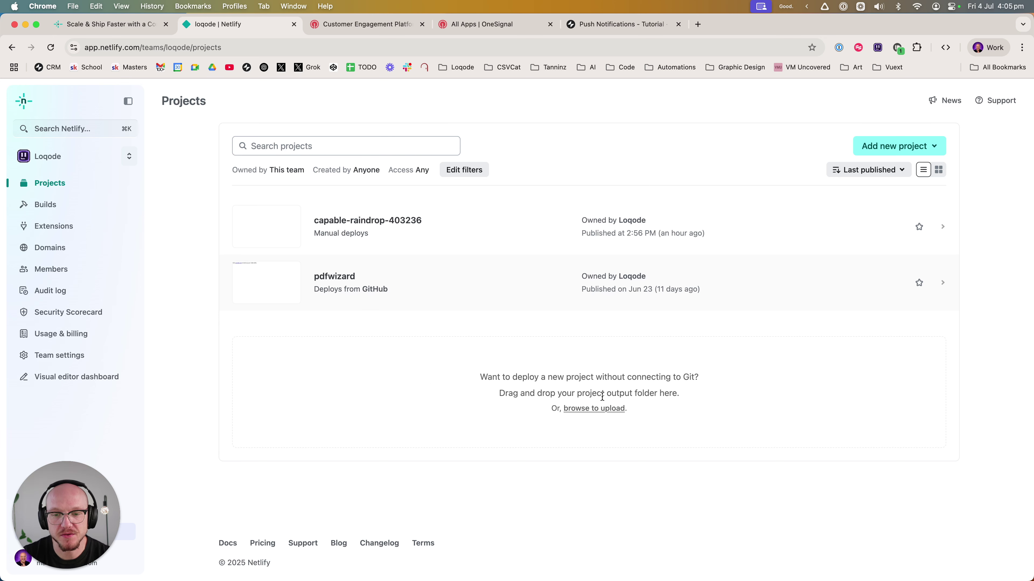
Step: Deploy the Mini Website folder from the apps directory as a new Netlify project by manual upload
left_click(606, 409)
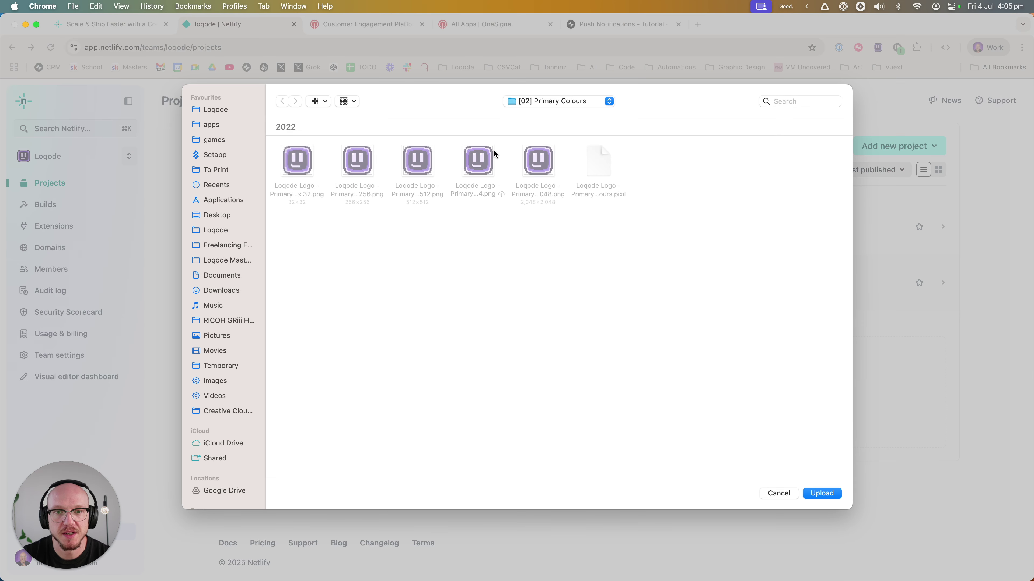
left_click(236, 126)
left_click(306, 165)
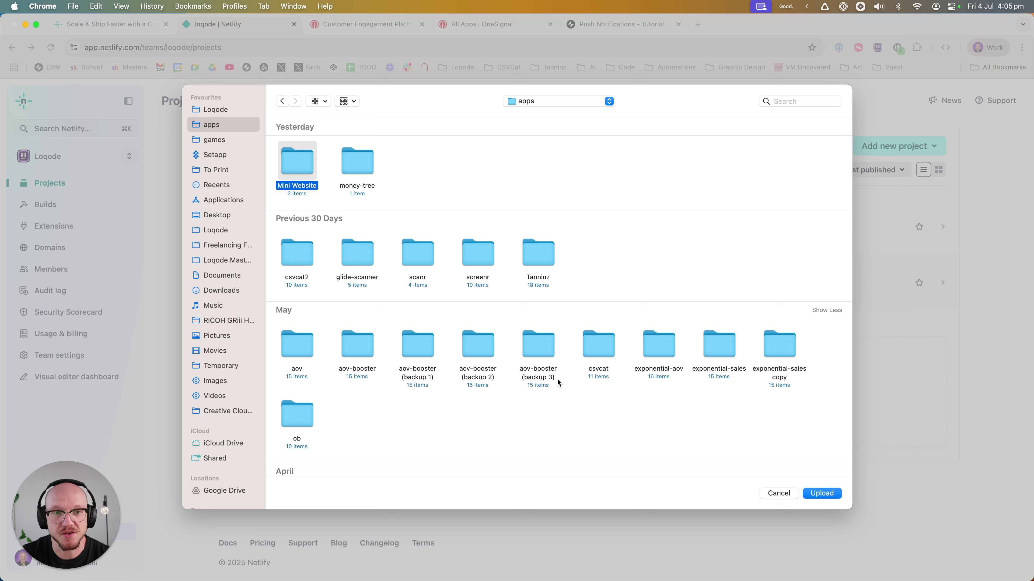
left_click(821, 494)
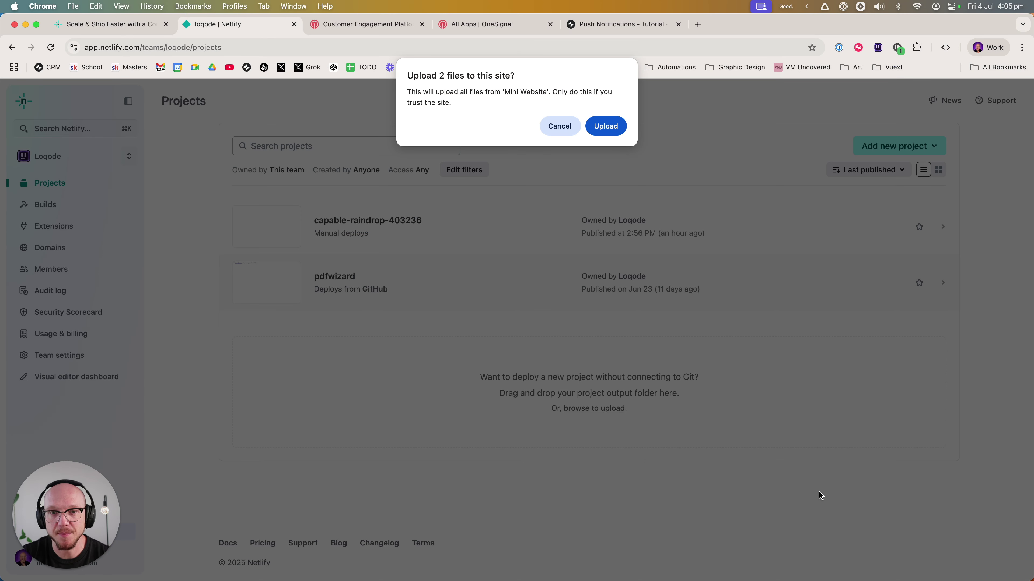
left_click(608, 126)
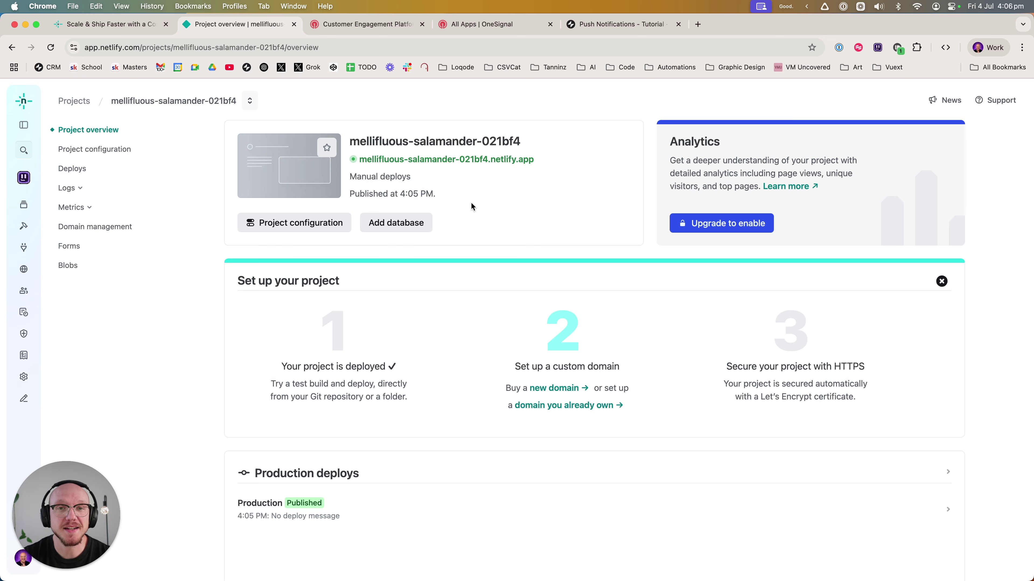
Step: Open the newly deployed Netlify site, copy its web address and return to the project overview
left_click(472, 160)
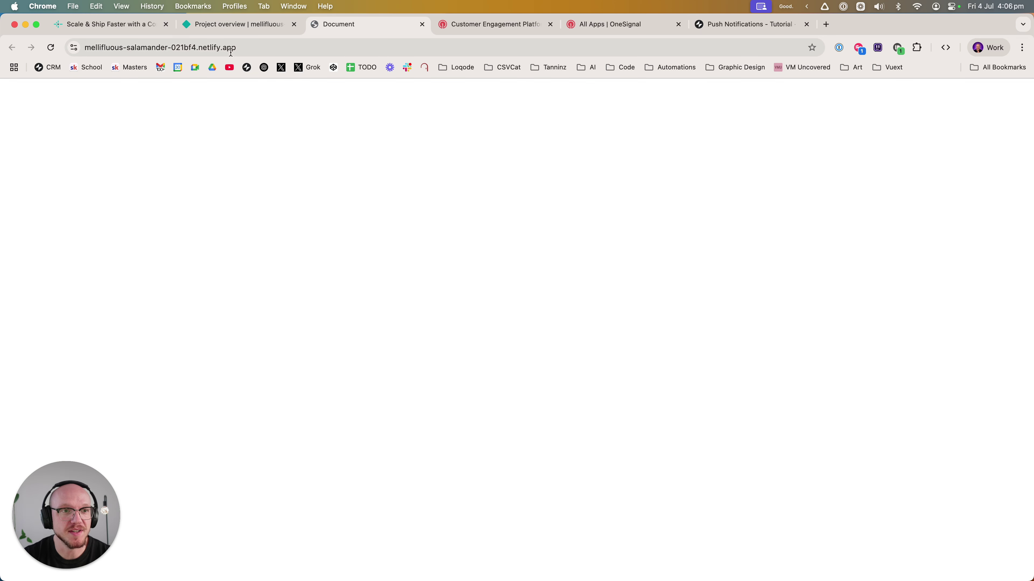
left_click(229, 48)
key("super+c")
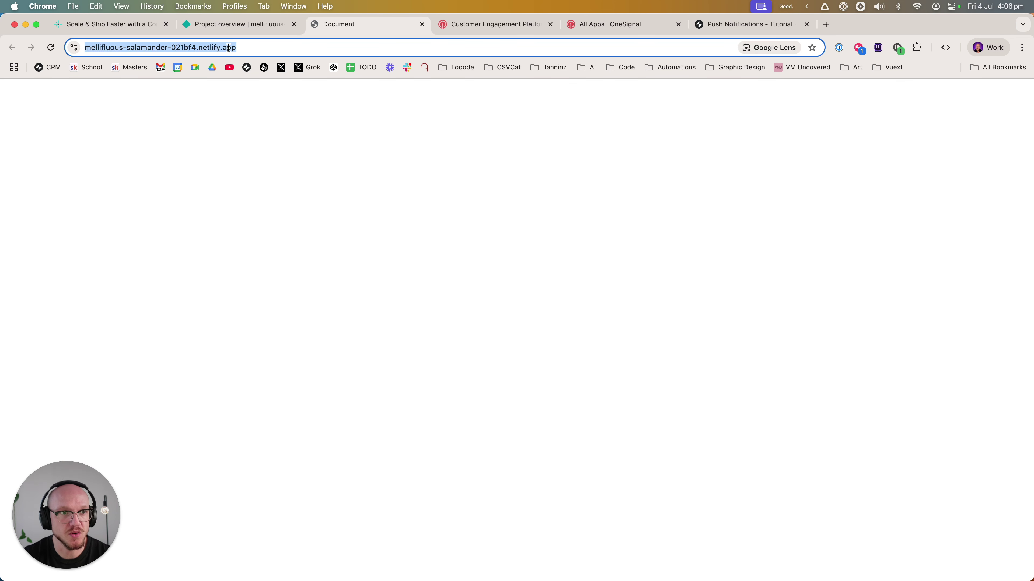
key("super+w")
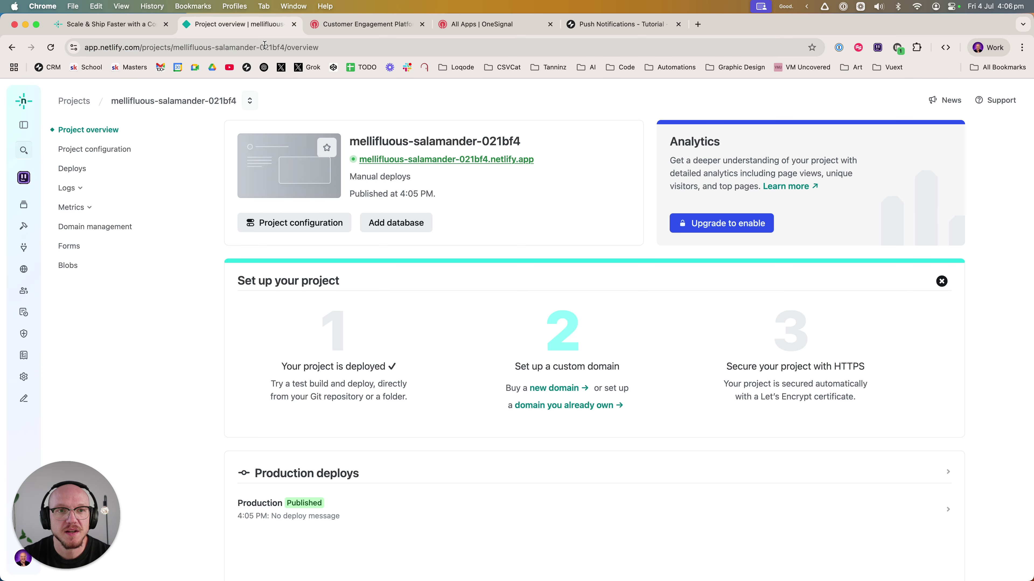
Step: Switch to the OneSignal dashboard and create an app named "Glide Push Notifications" with Web as its first channel
left_click(389, 25)
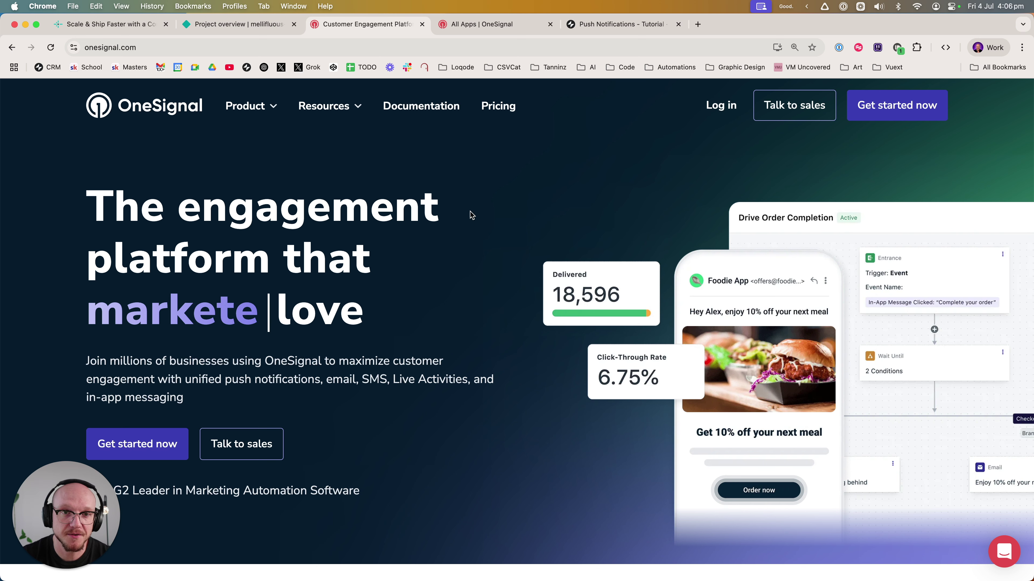
left_click(492, 26)
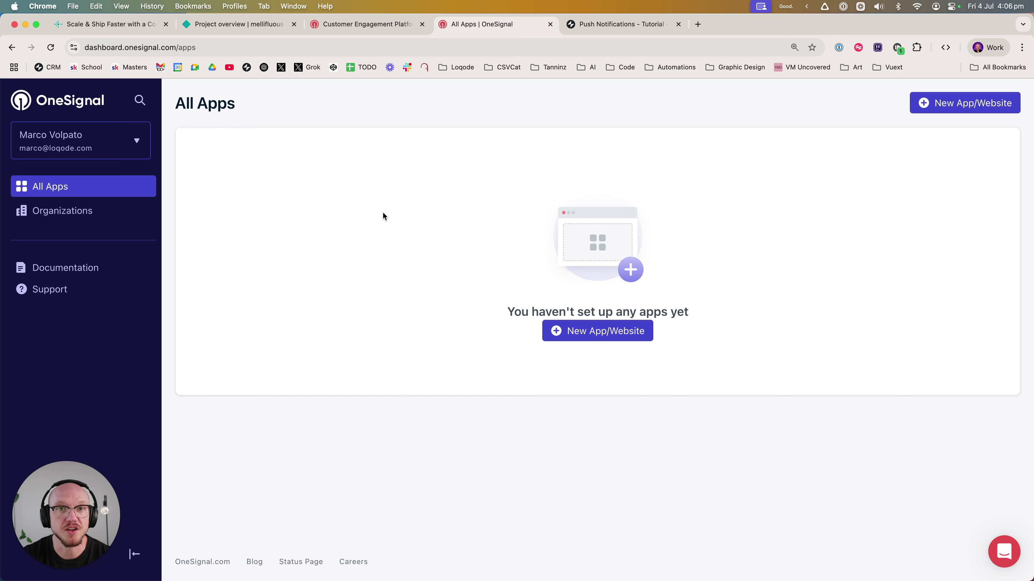
left_click(600, 331)
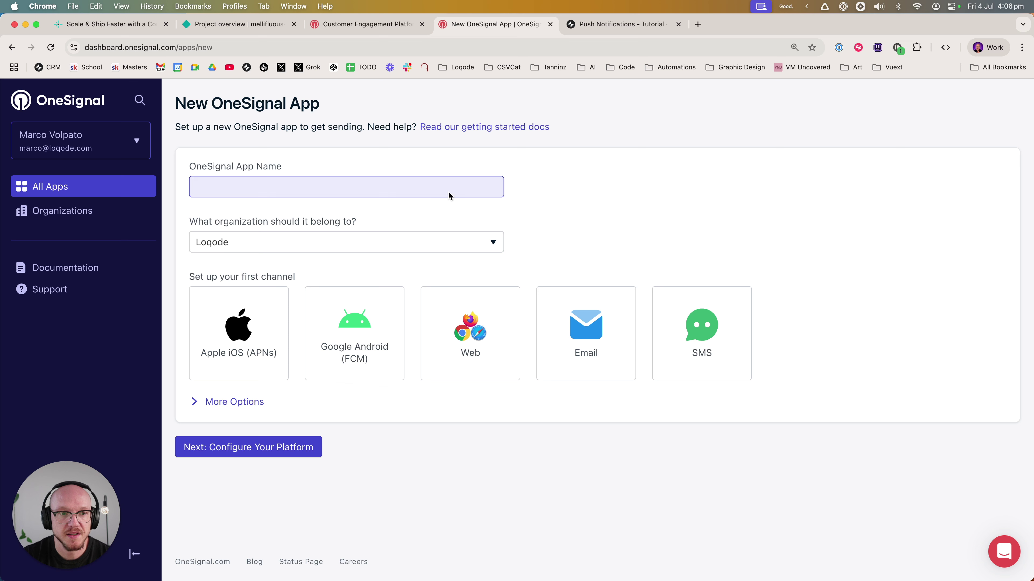
type("G")
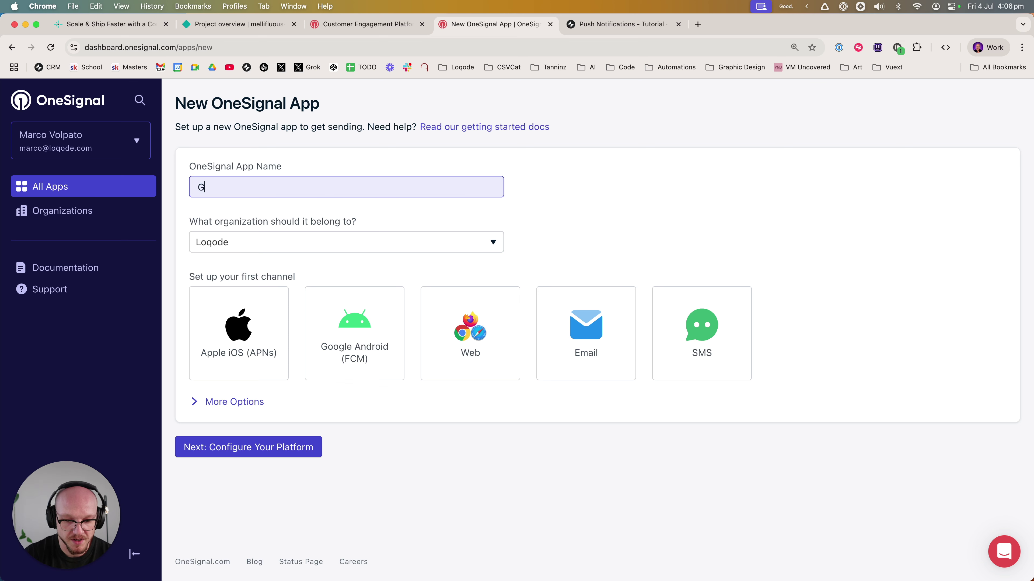
type("lide Push Notif")
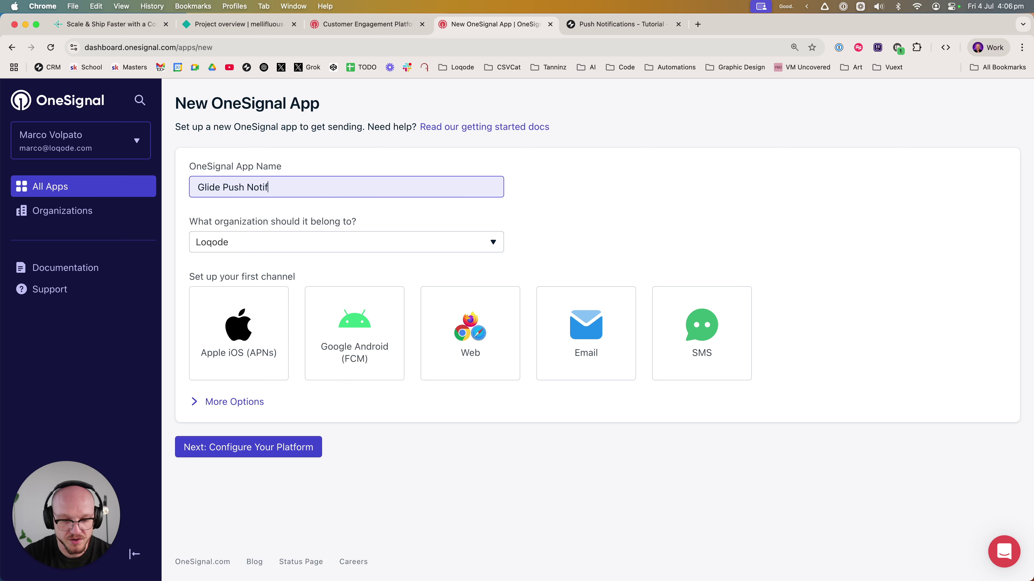
type("ications")
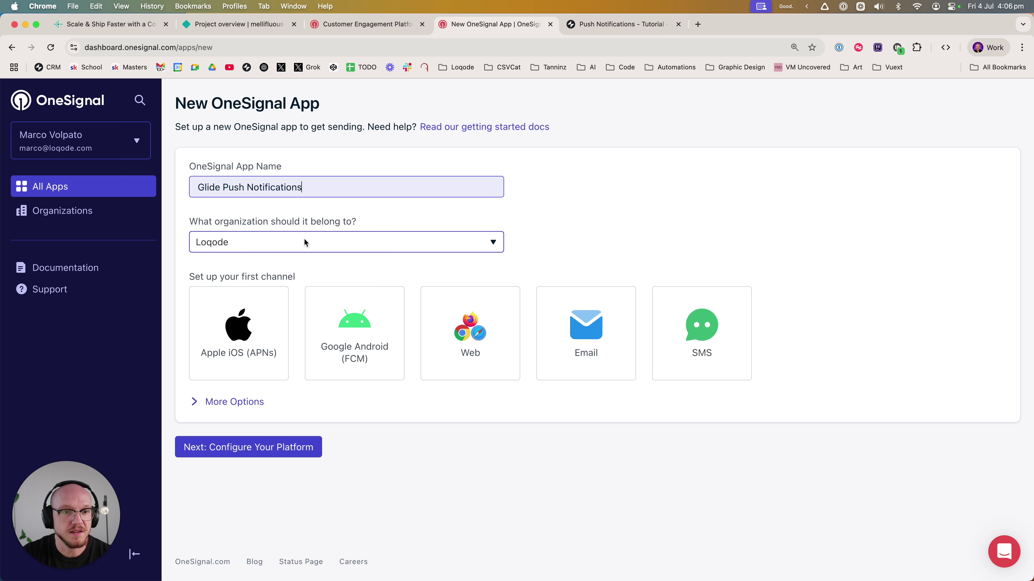
left_click(448, 334)
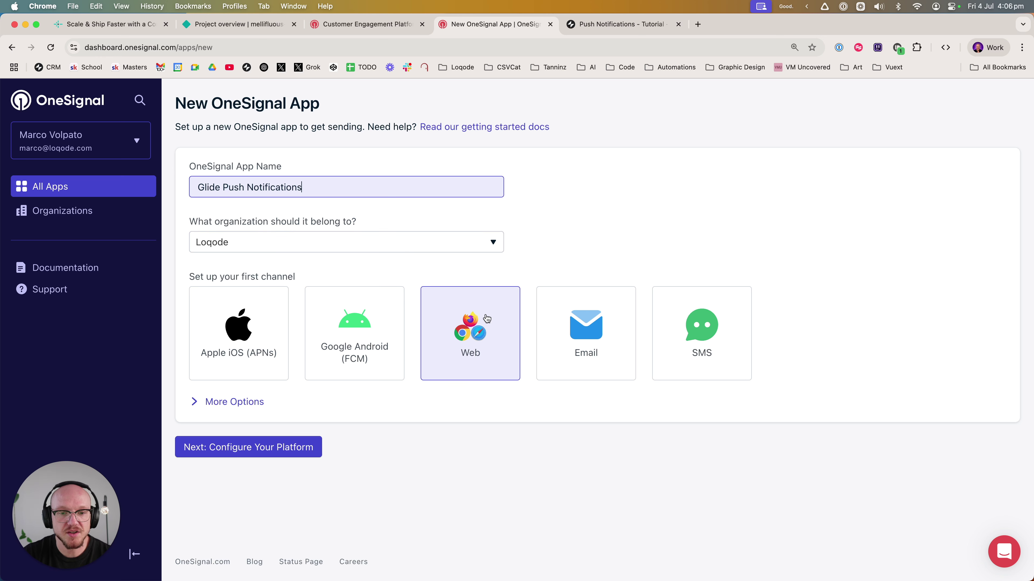
left_click(462, 334)
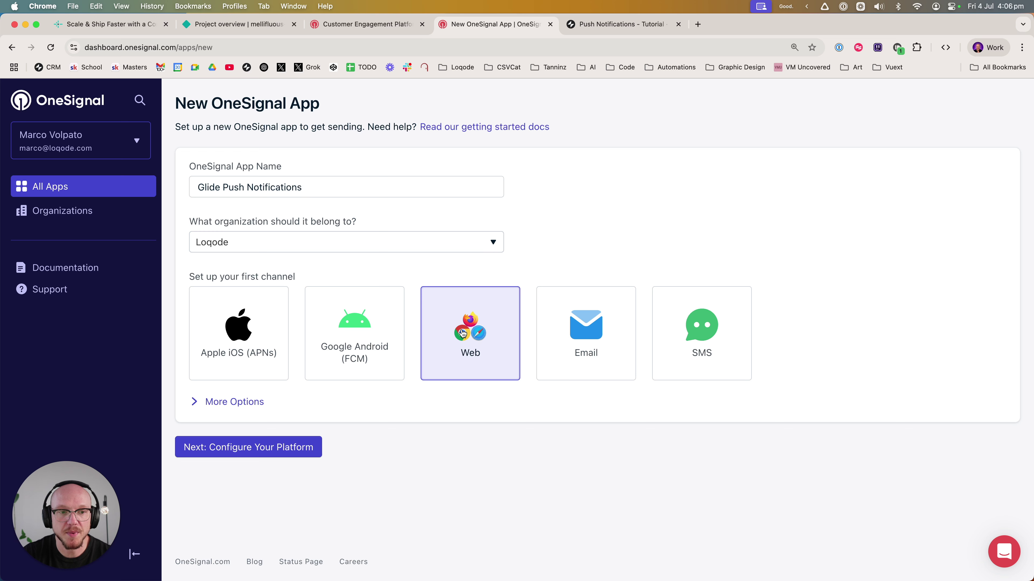
left_click(277, 451)
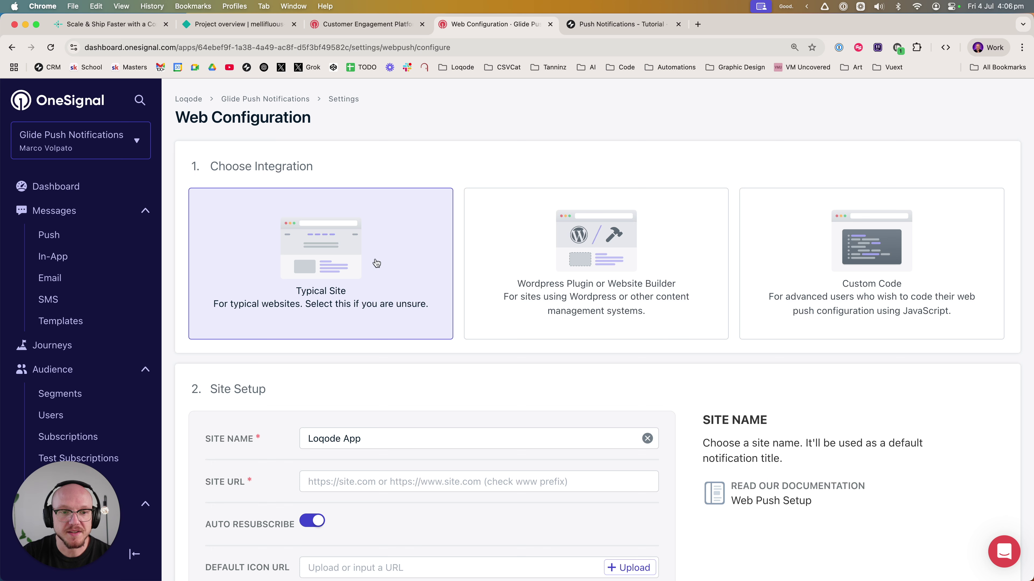
scroll(377, 301, "down", 5)
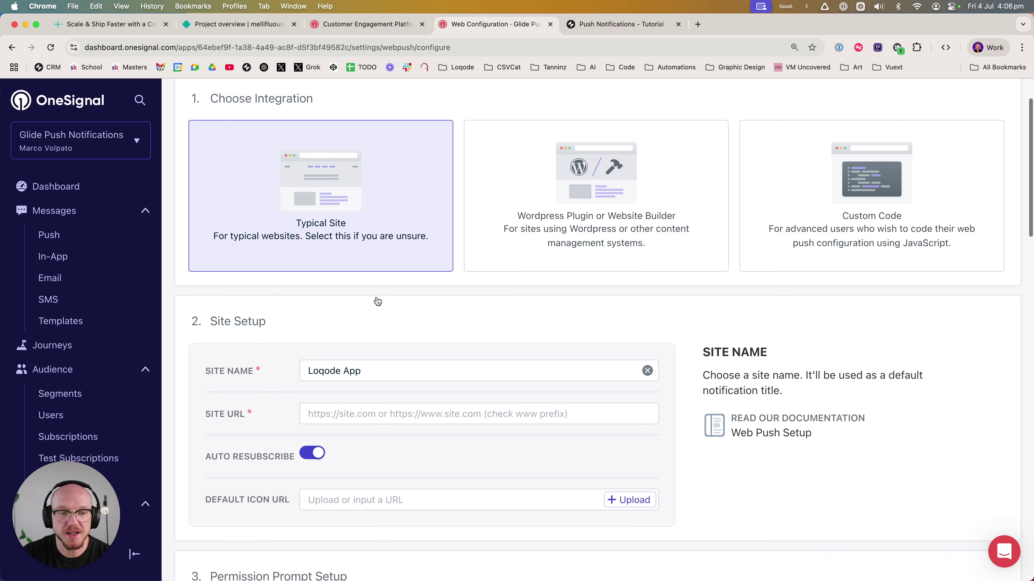
left_click(350, 283)
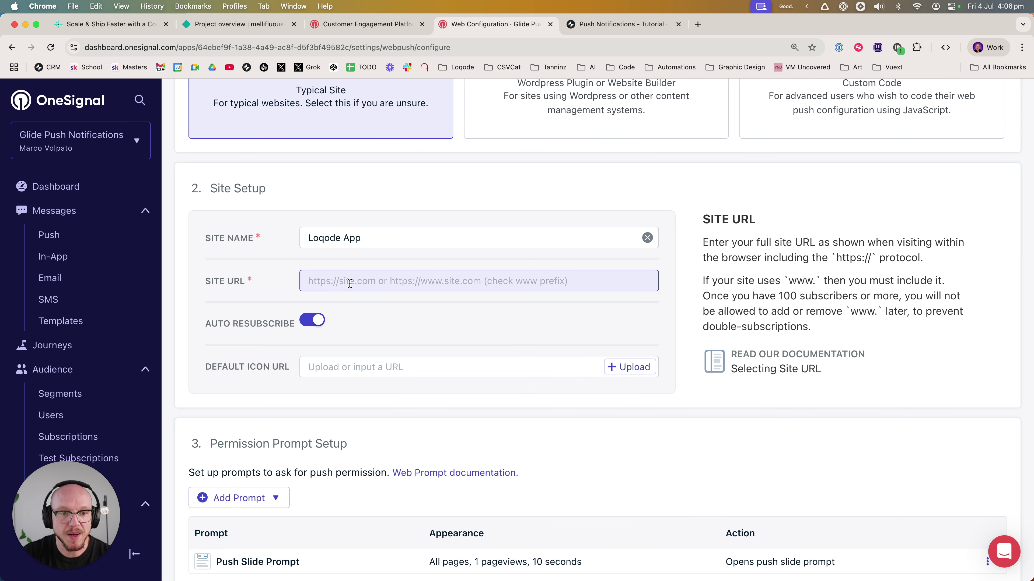
key("super+v")
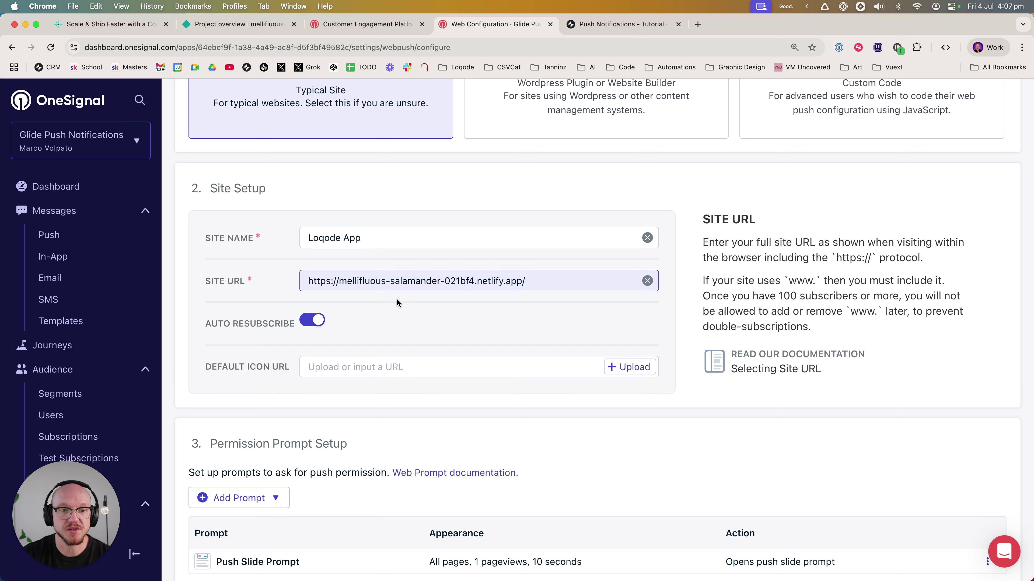
left_click(306, 322)
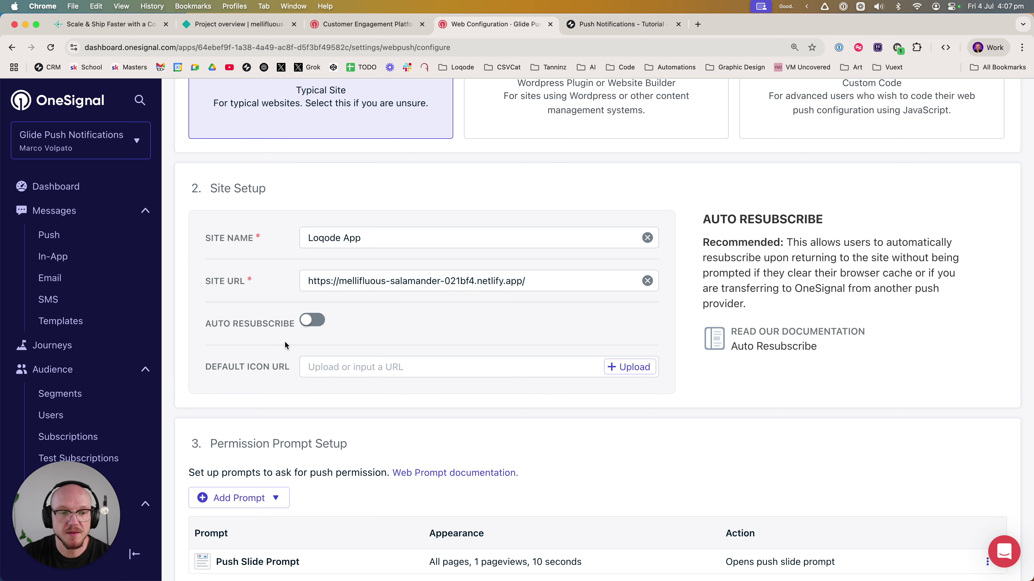
Step: Upload the 256 px Loqode Logo PNG from the [02] Primary Colours folder as the default notification icon
left_click(630, 366)
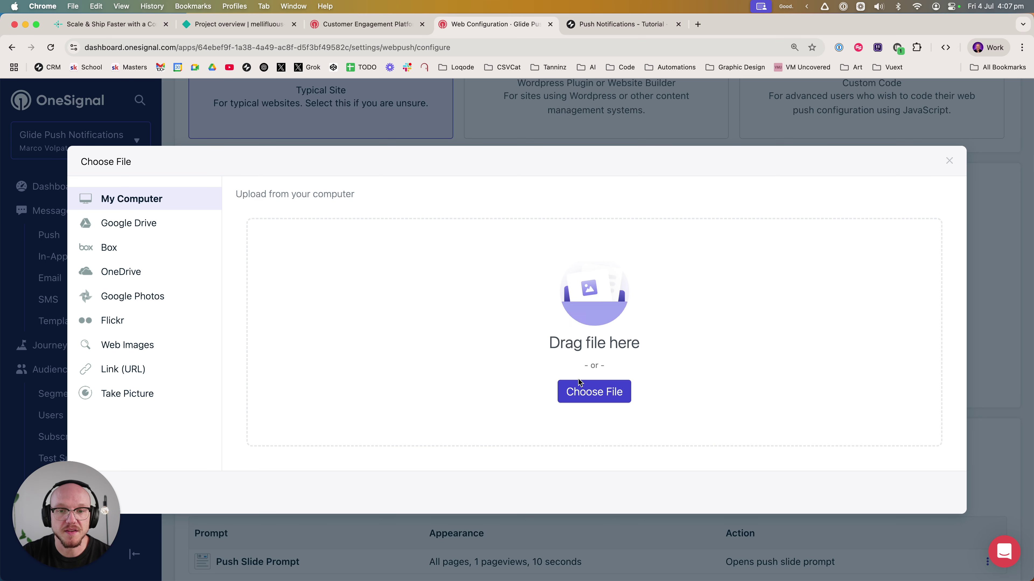
left_click(582, 394)
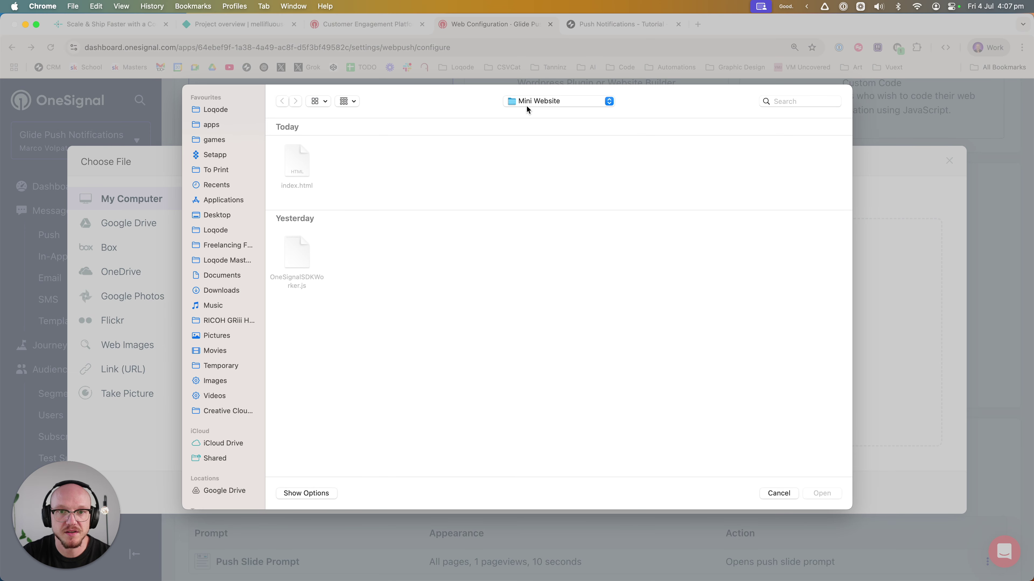
left_click(527, 106)
left_click(559, 195)
left_click(423, 163)
left_click(371, 157)
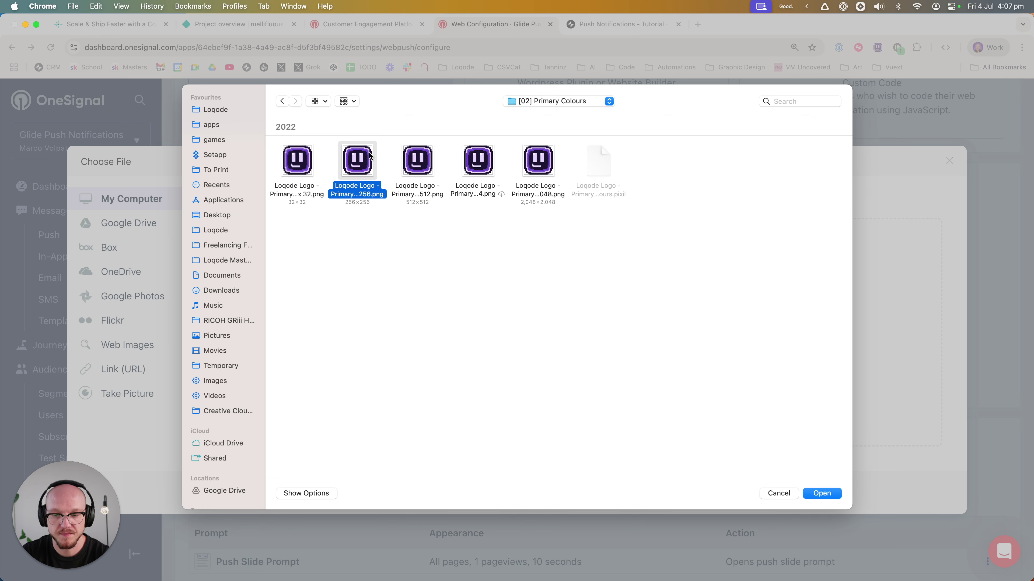
left_click(812, 494)
left_click(932, 491)
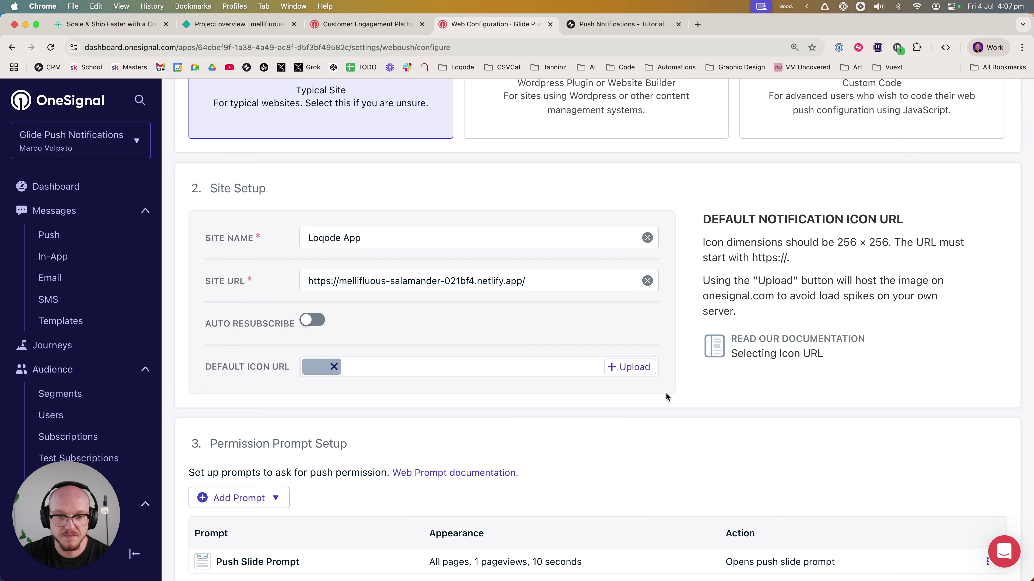
Step: Delete the existing Push Slide Prompt from the permission prompt setup
scroll(602, 449, "down", 5)
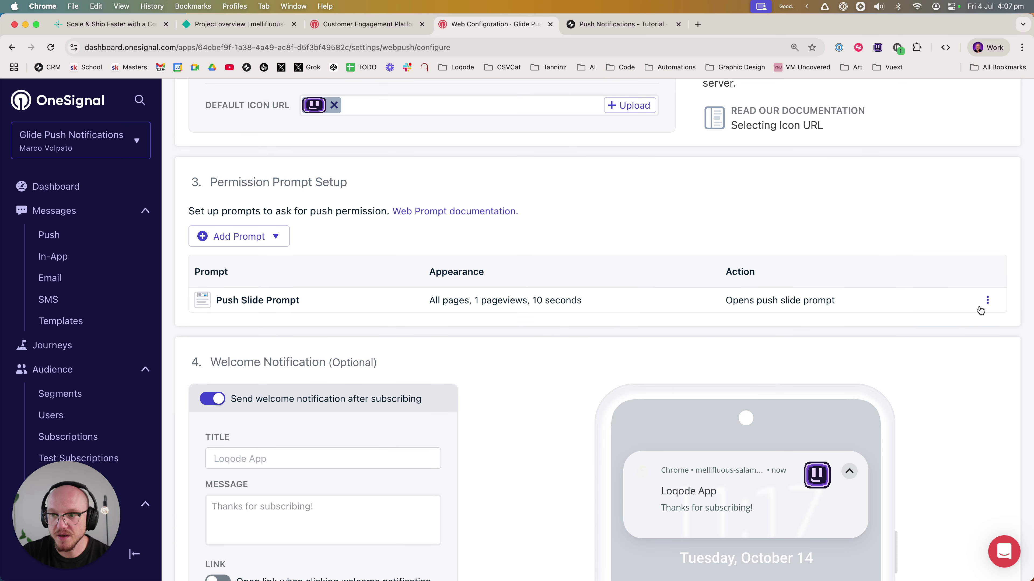
left_click(987, 300)
left_click(999, 353)
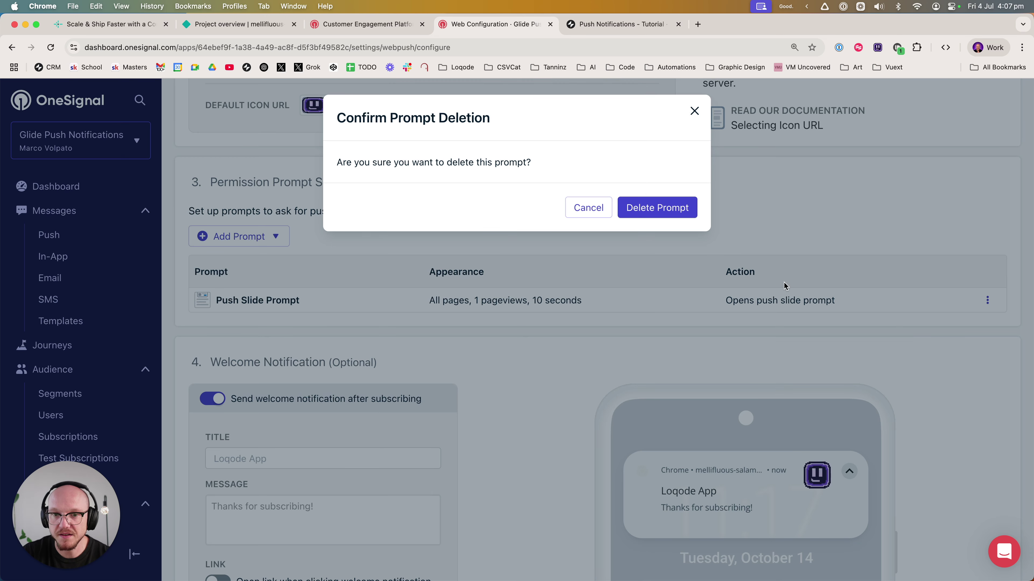
left_click(676, 216)
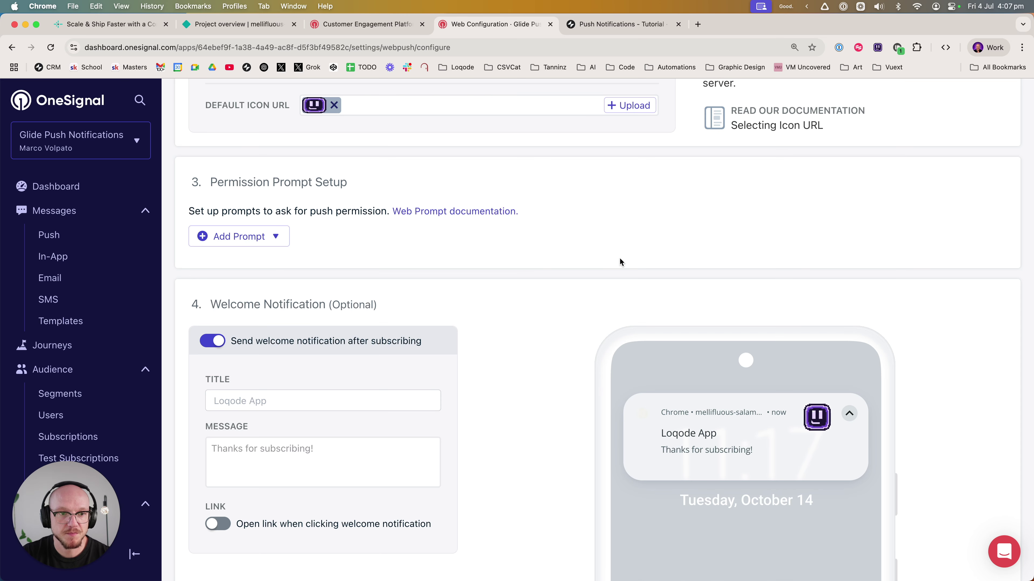
Step: Add a Custom Link permission prompt with its button size set to Large, keeping the default texts and colors
left_click(261, 235)
left_click(253, 264)
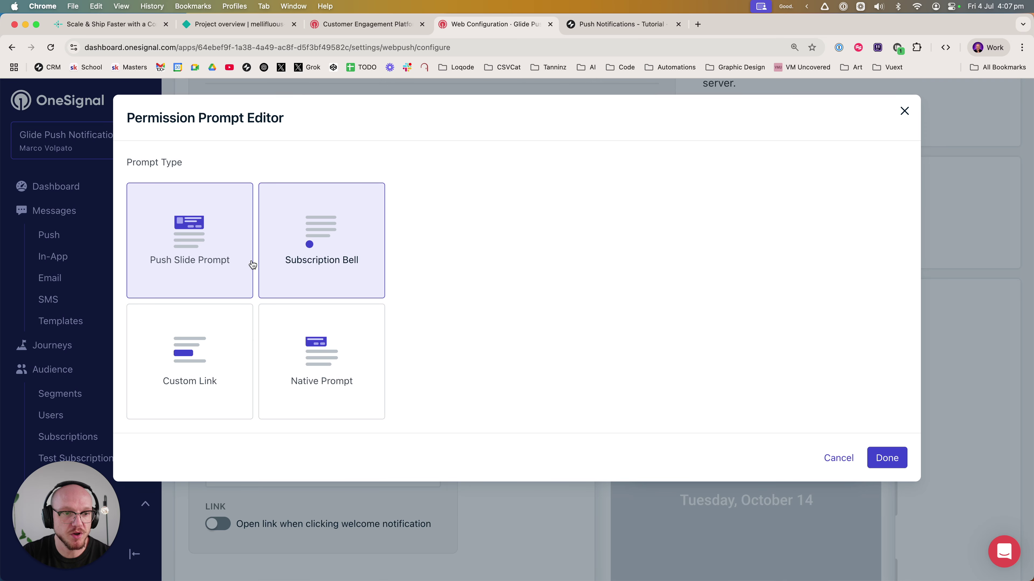
left_click(181, 387)
scroll(182, 386, "down", 6)
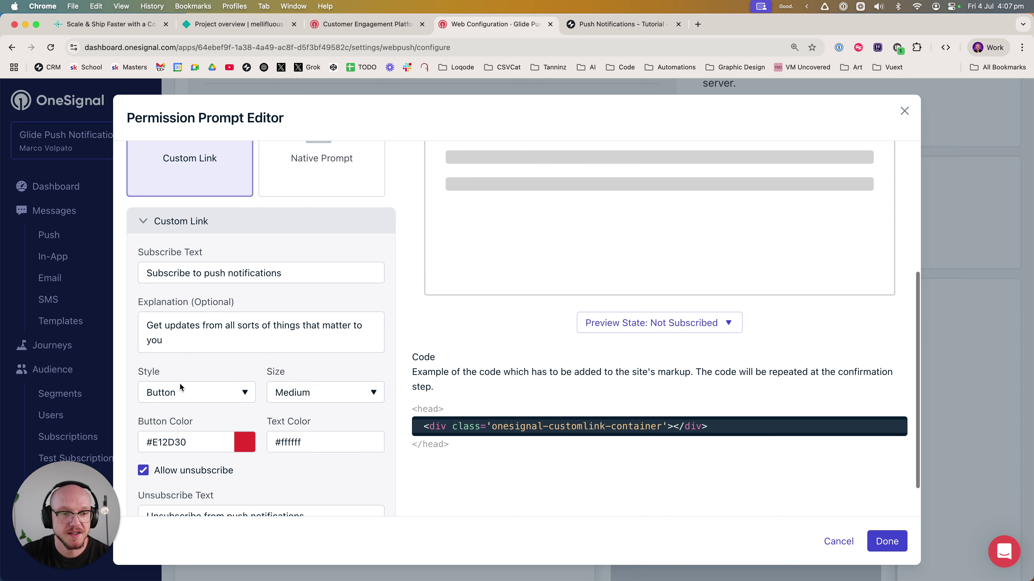
left_click(227, 243)
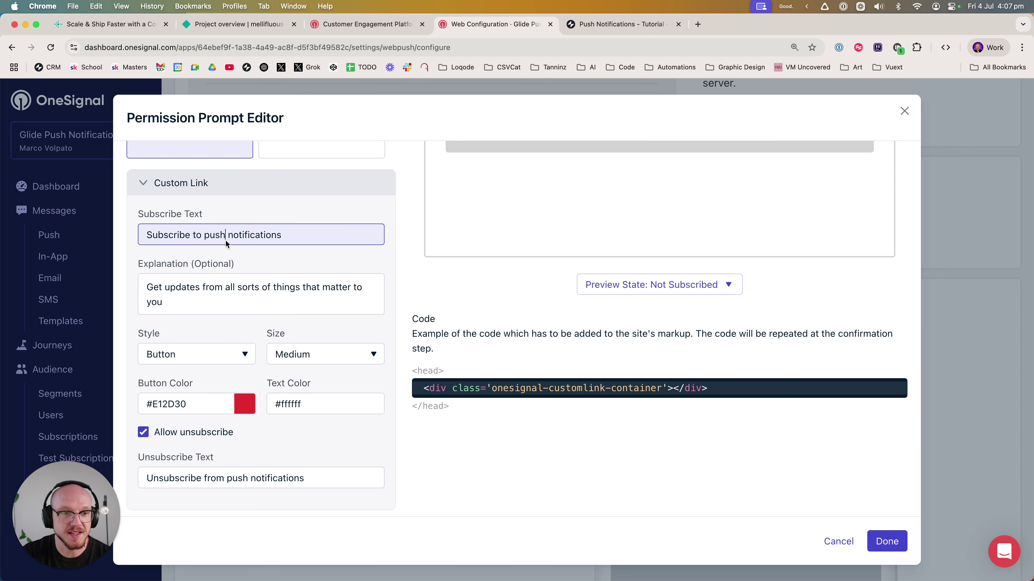
left_click(222, 290)
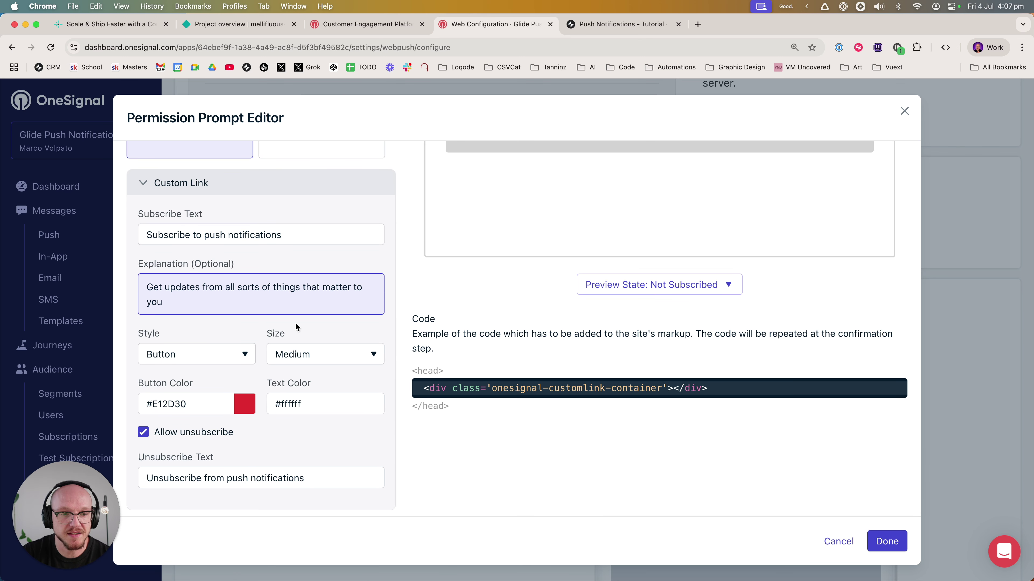
left_click(311, 362)
left_click(309, 342)
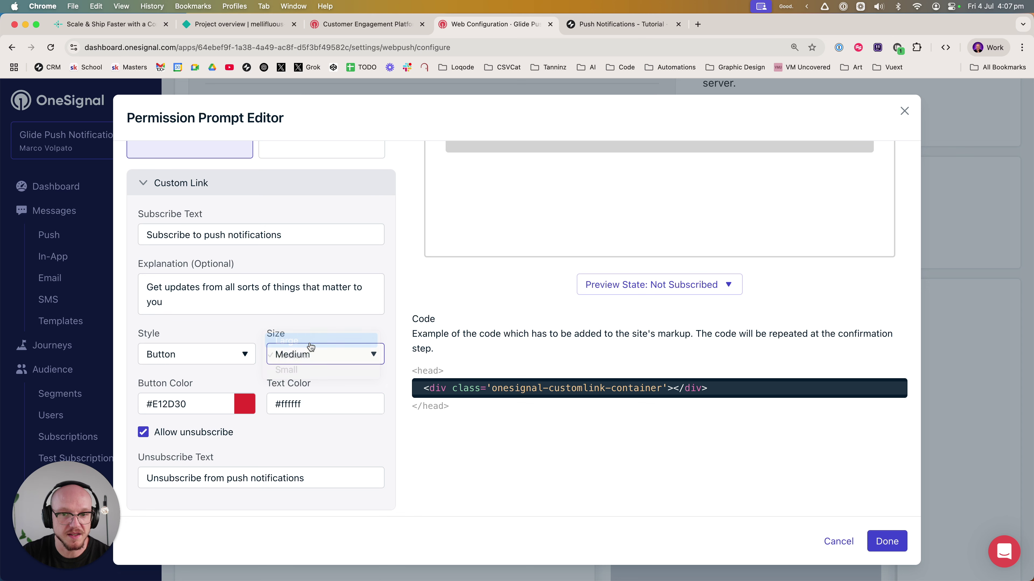
scroll(550, 316, "up", 8)
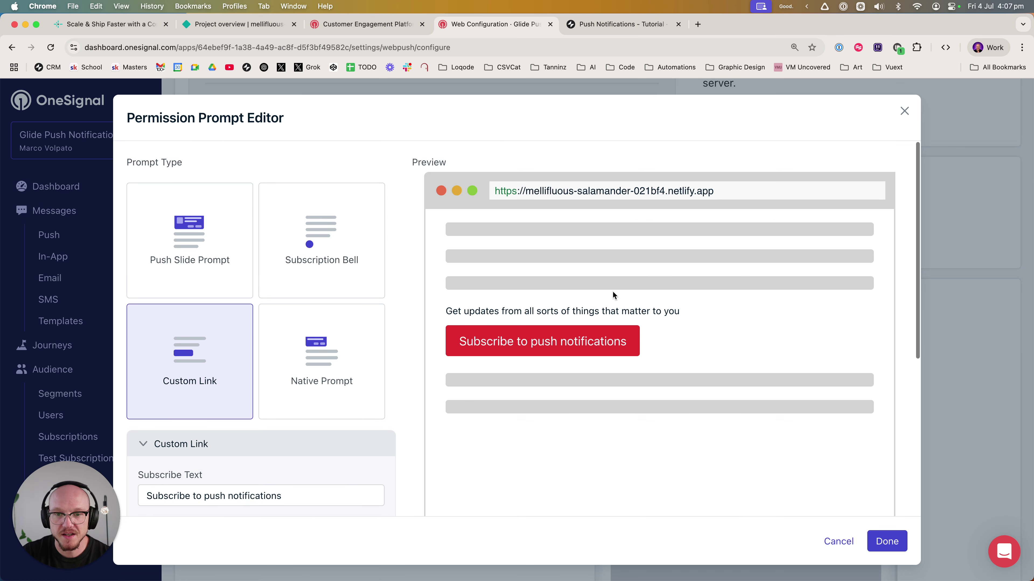
scroll(576, 368, "down", 7)
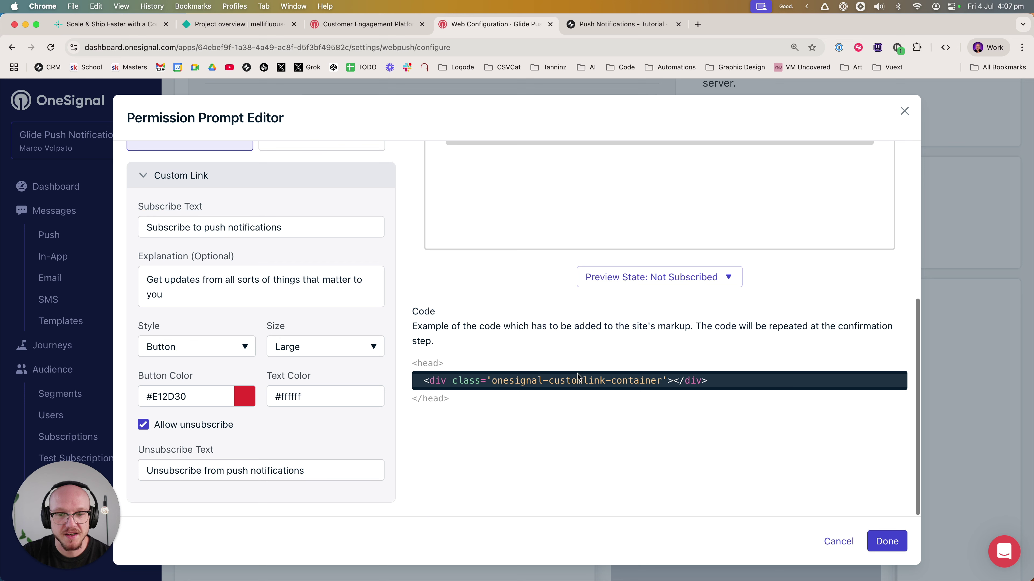
left_click(884, 541)
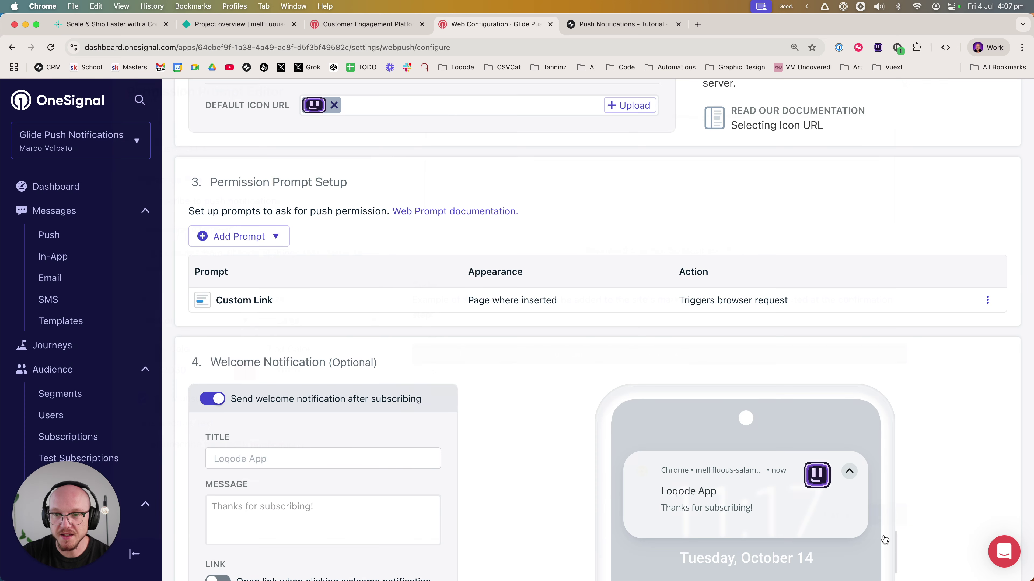
Step: Turn off the welcome notification sent after subscribing and save the web configuration with the advanced push settings left at their defaults
scroll(508, 381, "down", 5)
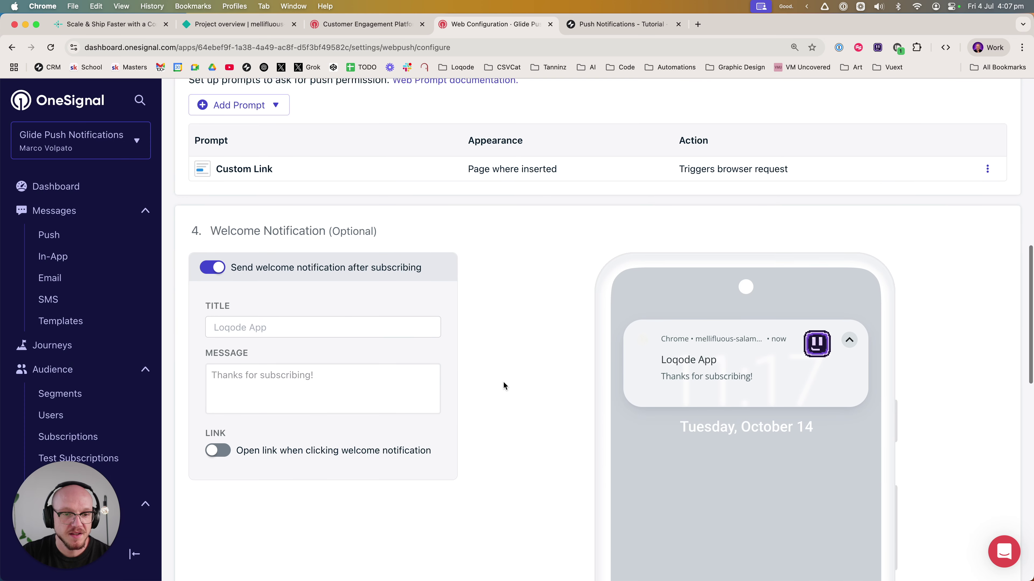
left_click(241, 245)
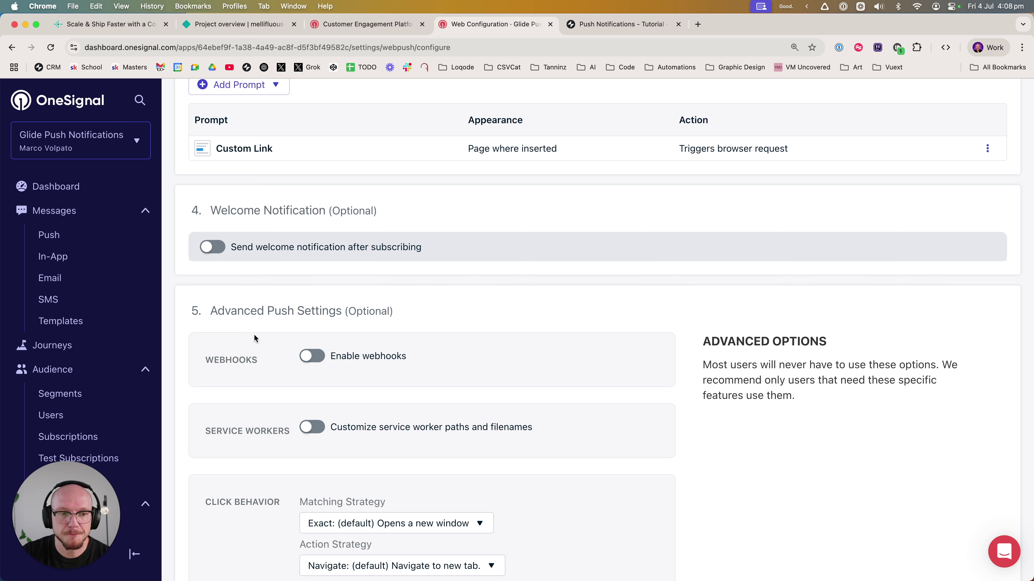
scroll(253, 339, "down", 6)
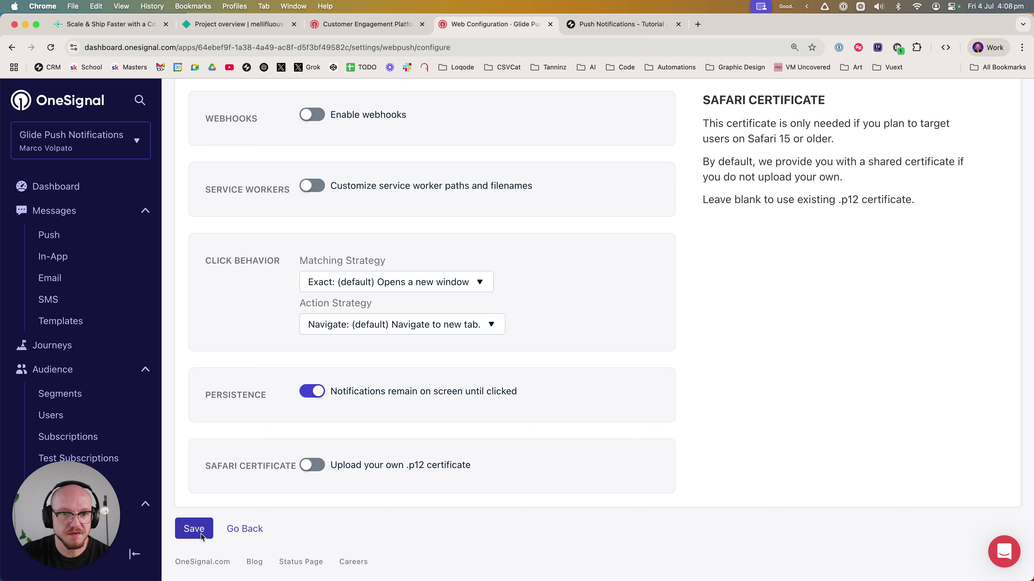
left_click(194, 529)
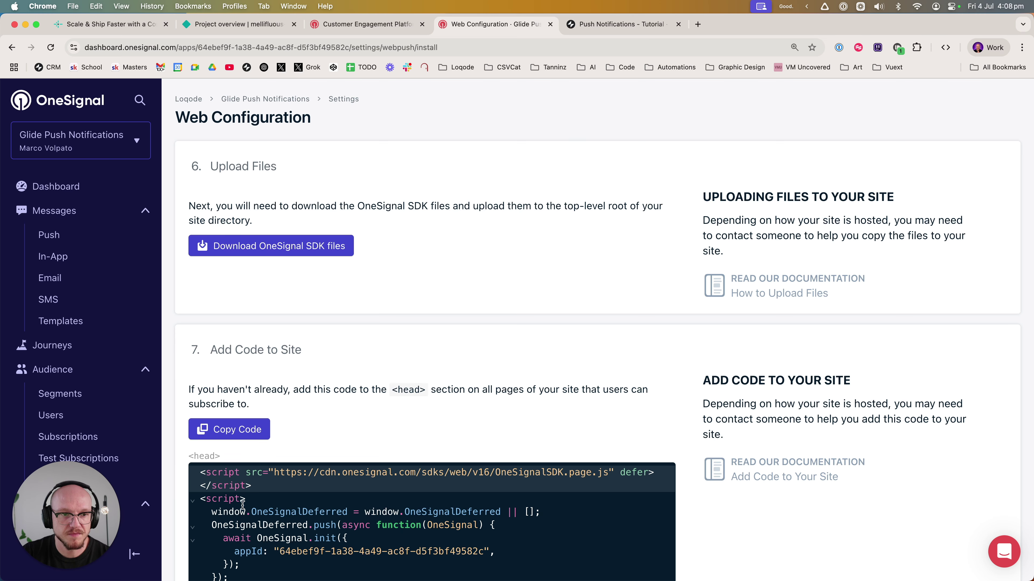
Step: Finish the web push setup without downloading the SDK files, and open the audience's Users page
scroll(243, 505, "down", 9)
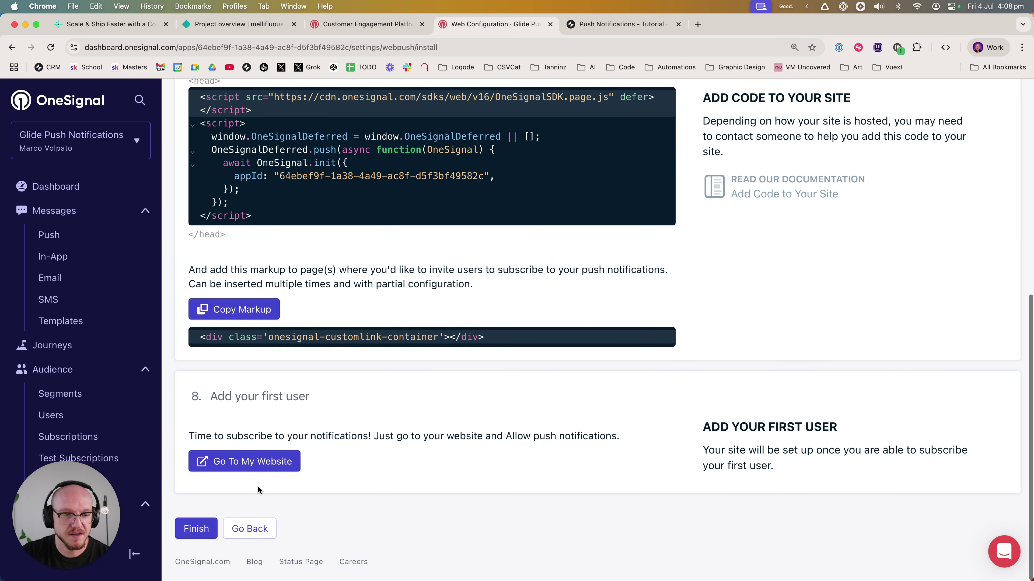
left_click(205, 527)
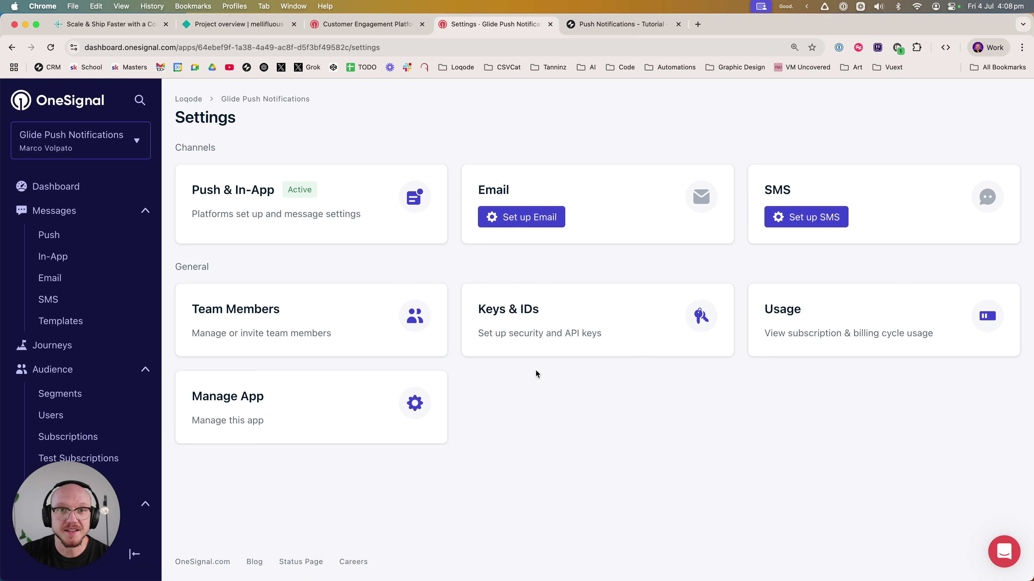
left_click(93, 414)
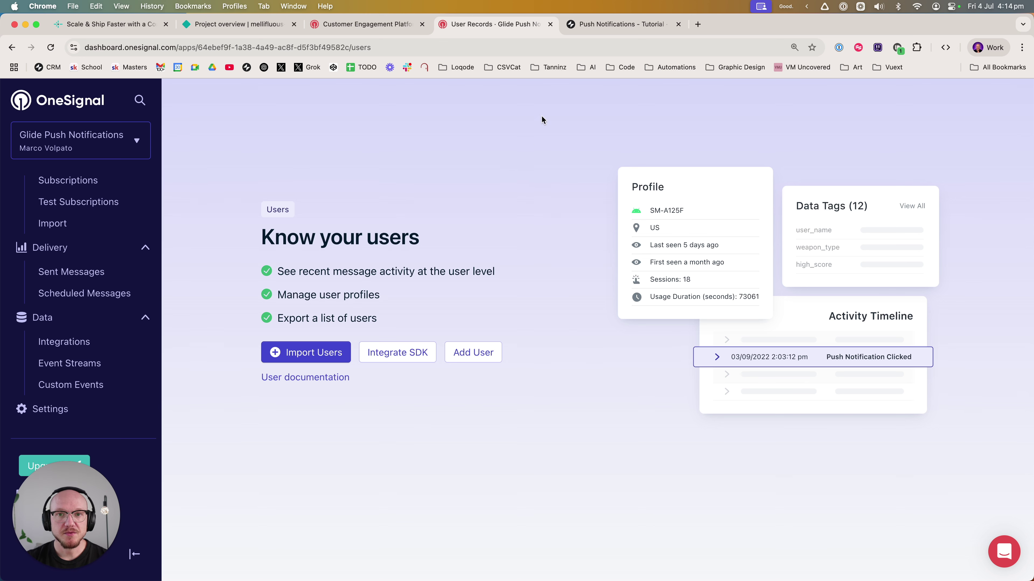
Step: Switch to the Push Notifications - Tutorial app in Glide and examine the Clicked and Enabled columns of the Users table
left_click(616, 24)
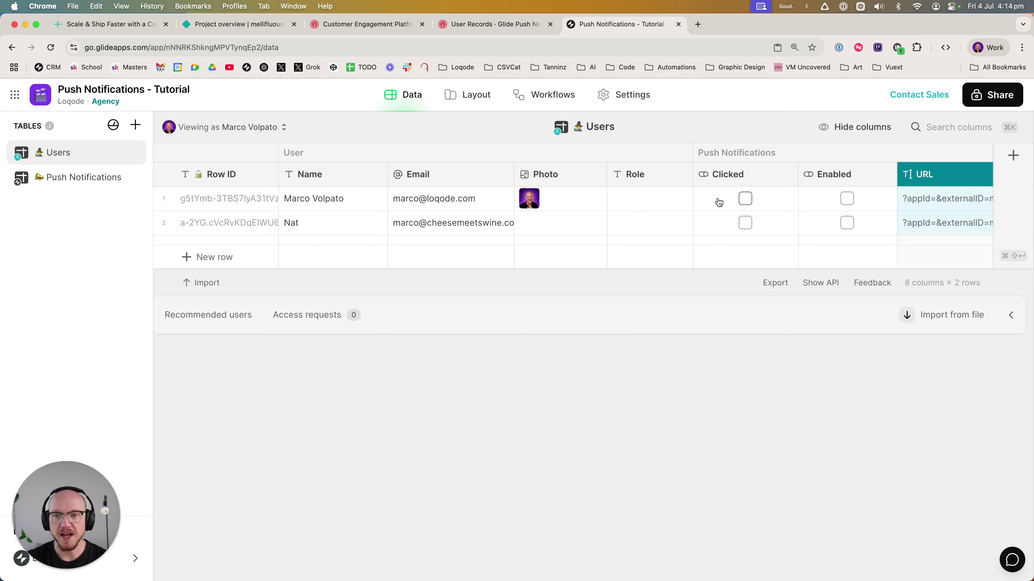
left_click_drag(717, 200, 717, 220)
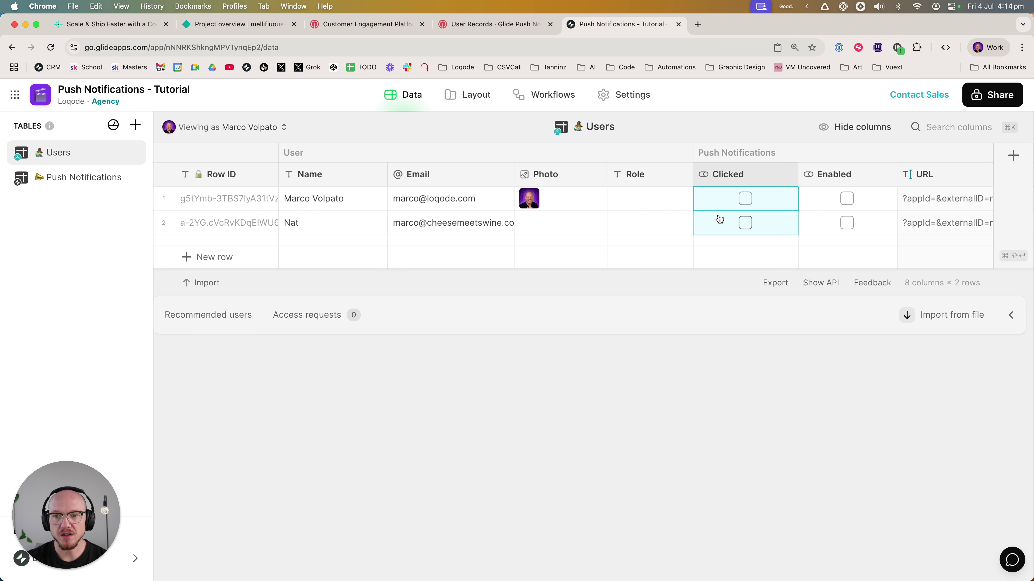
double_click(729, 178)
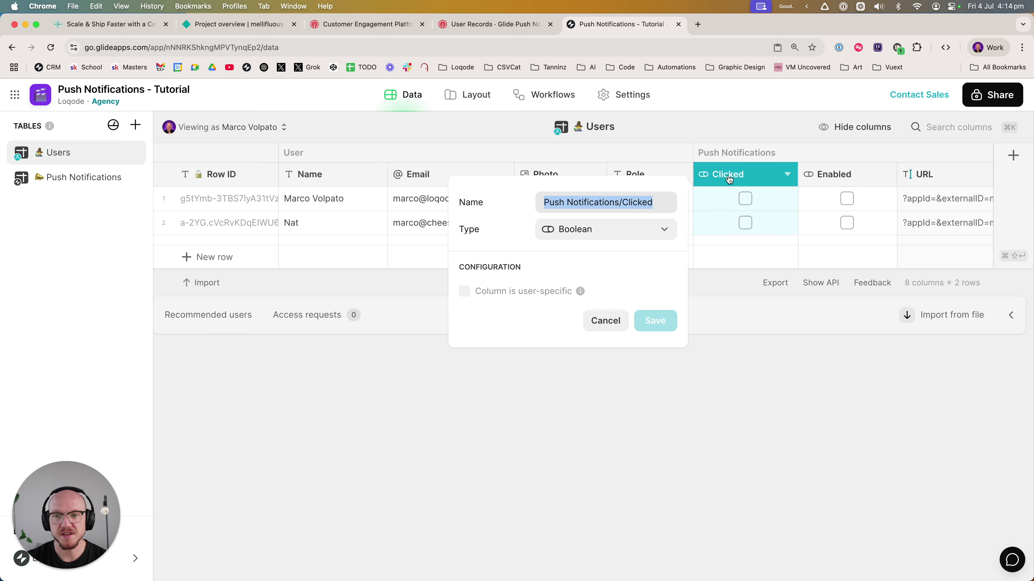
left_click(604, 321)
left_click_drag(813, 199, 826, 225)
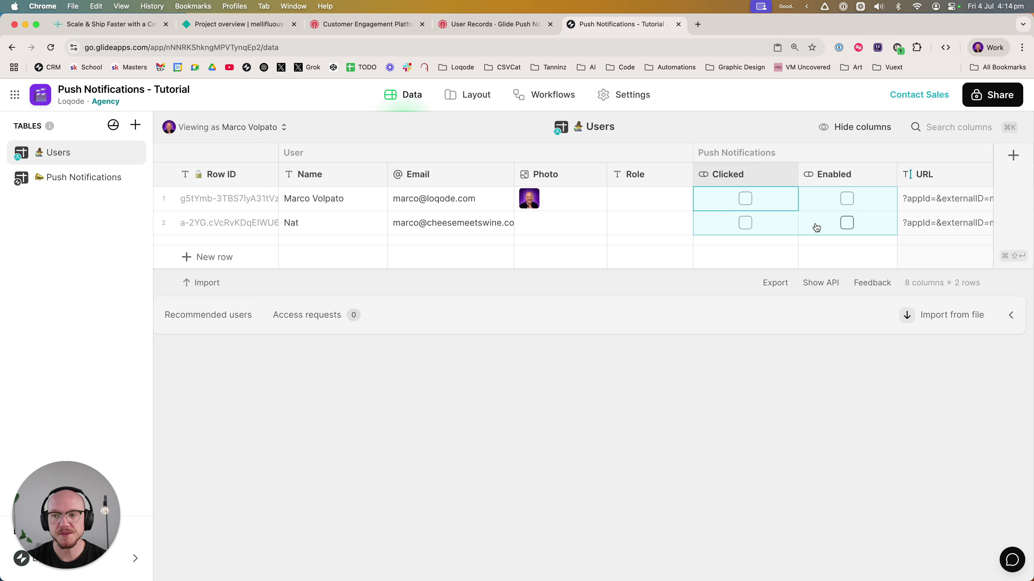
Step: Open the Push Notifications/URL template column, review its template and replacements, and map {{externalID}} to the User Email column
double_click(932, 175)
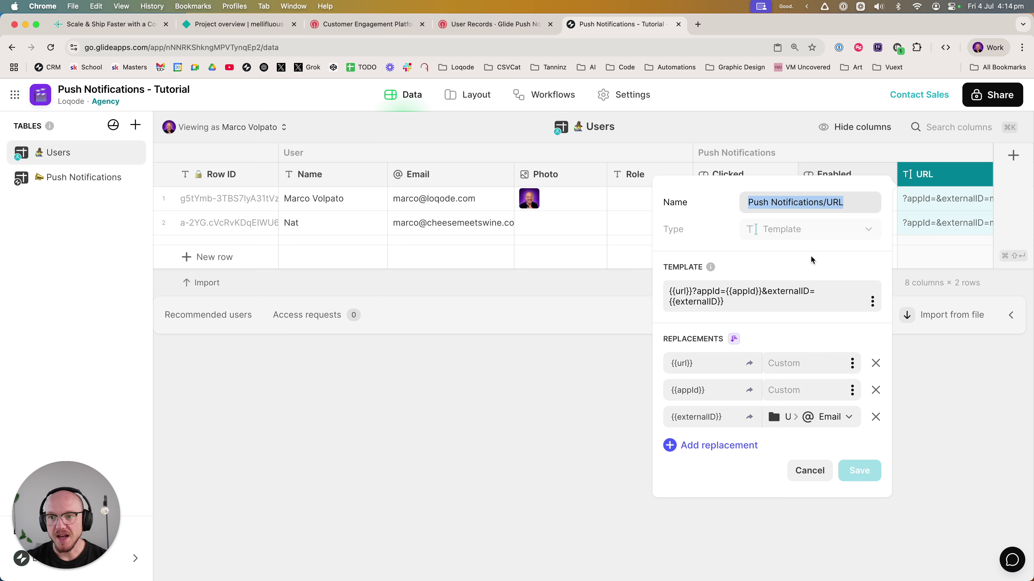
left_click_drag(745, 304, 670, 294)
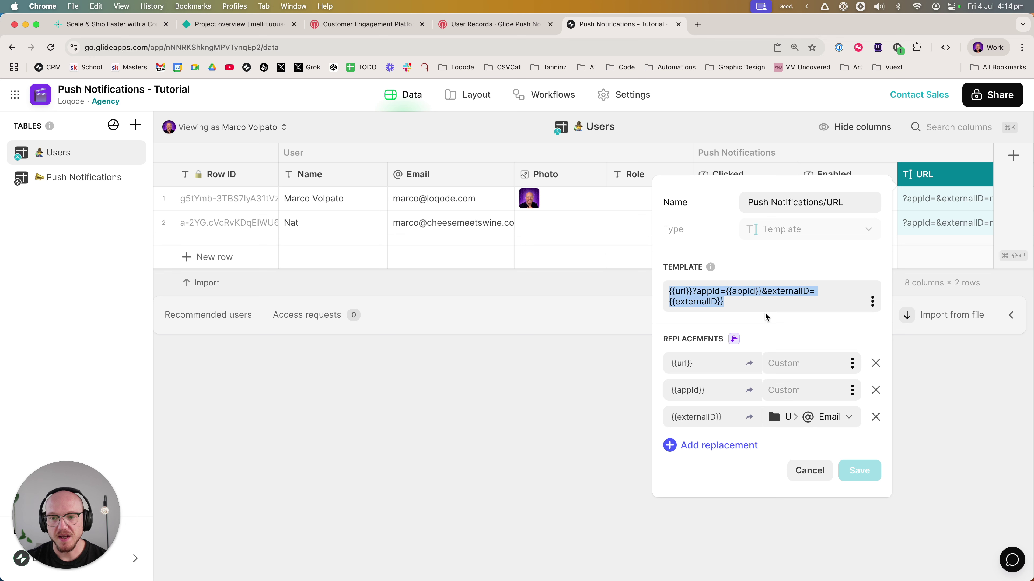
left_click(762, 328)
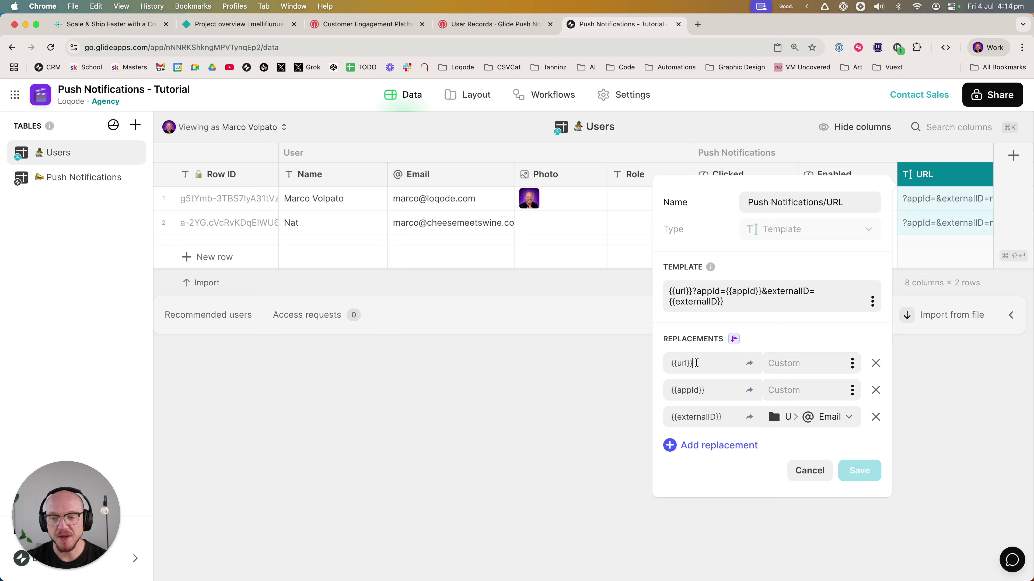
left_click_drag(696, 363, 672, 364)
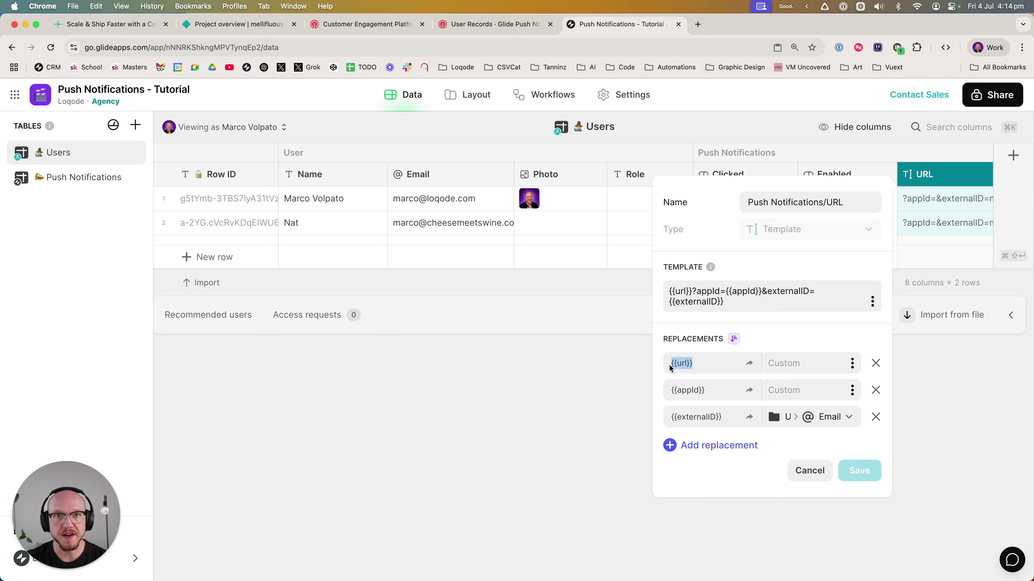
left_click_drag(717, 390, 673, 390)
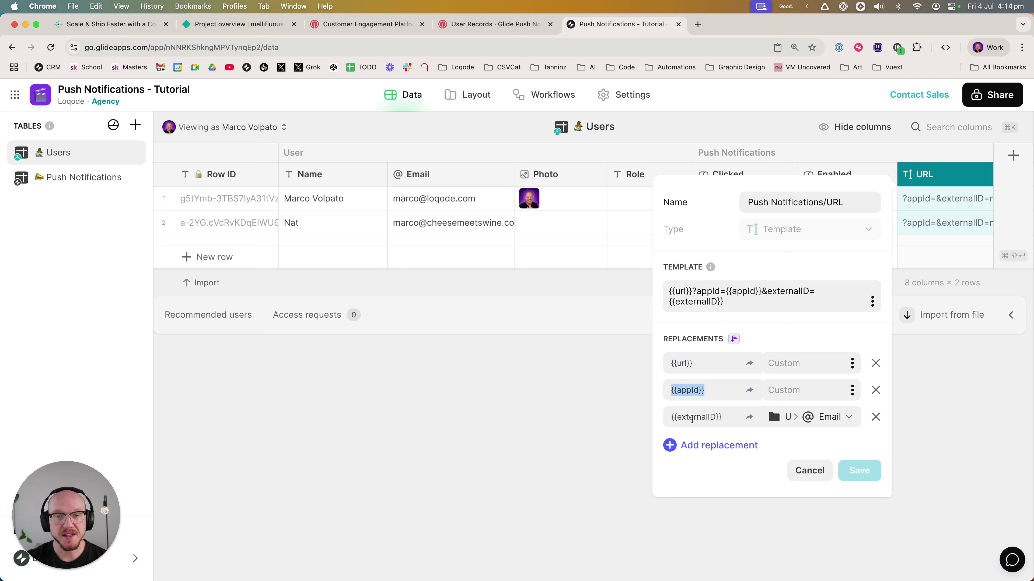
left_click_drag(721, 417, 672, 419)
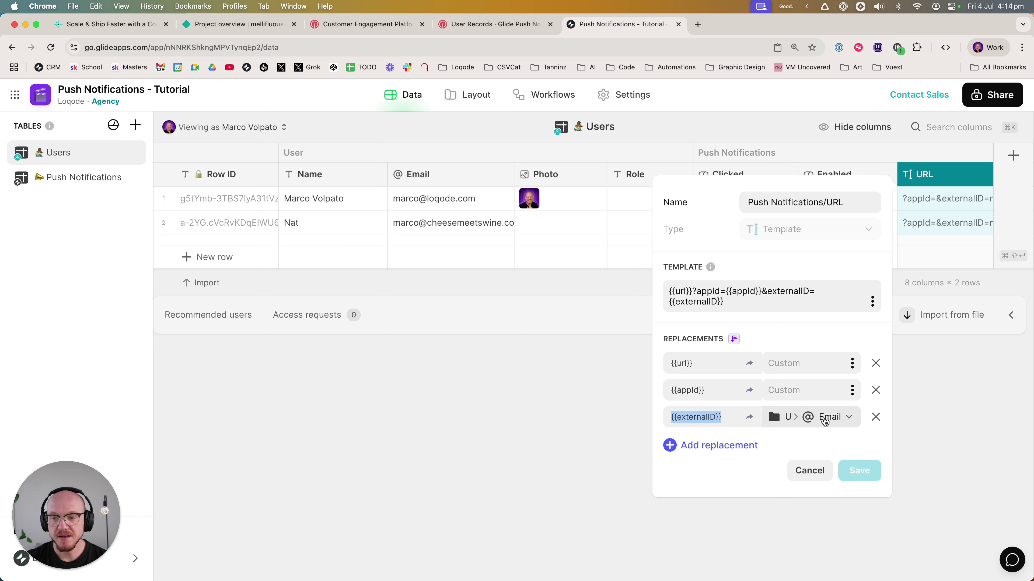
left_click(824, 418)
mouse_move(794, 371)
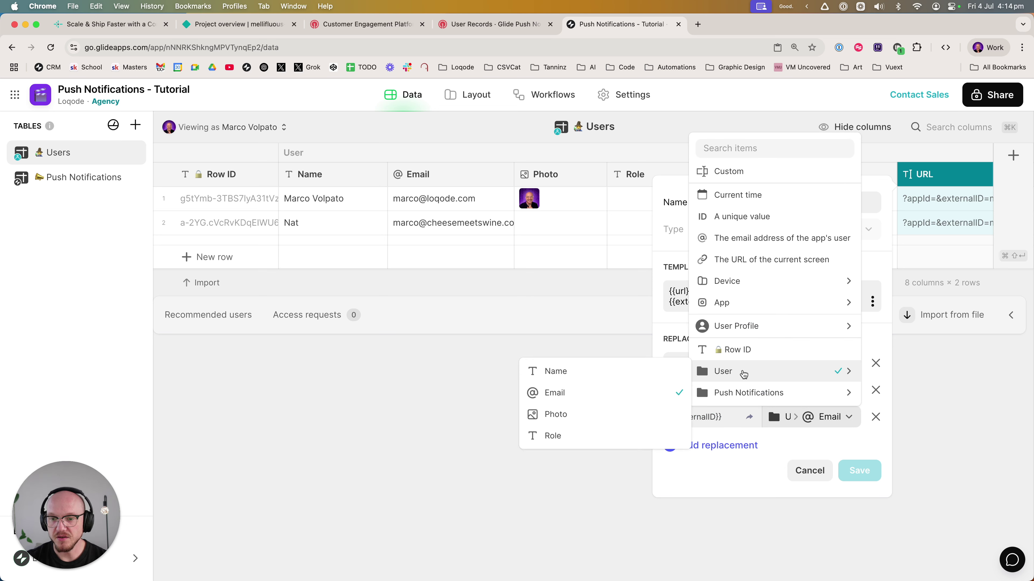
left_click(575, 399)
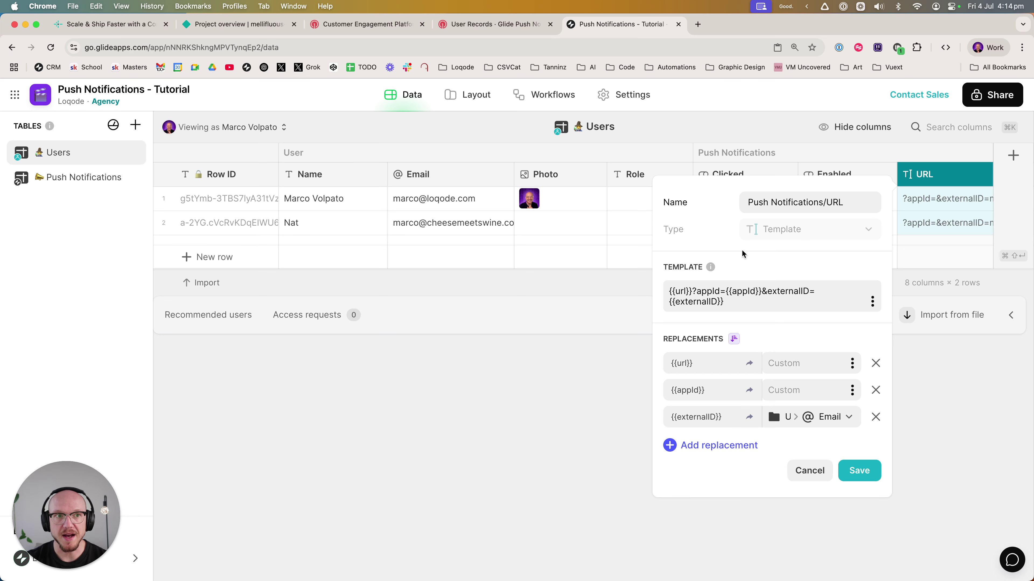
left_click(263, 26)
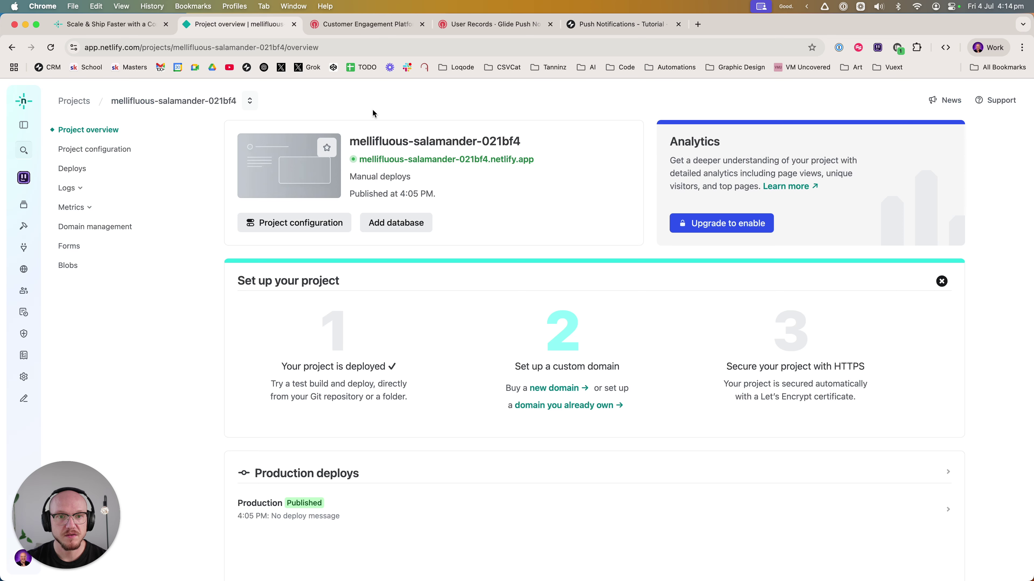
left_click(430, 158)
left_click(278, 46)
key("super+c")
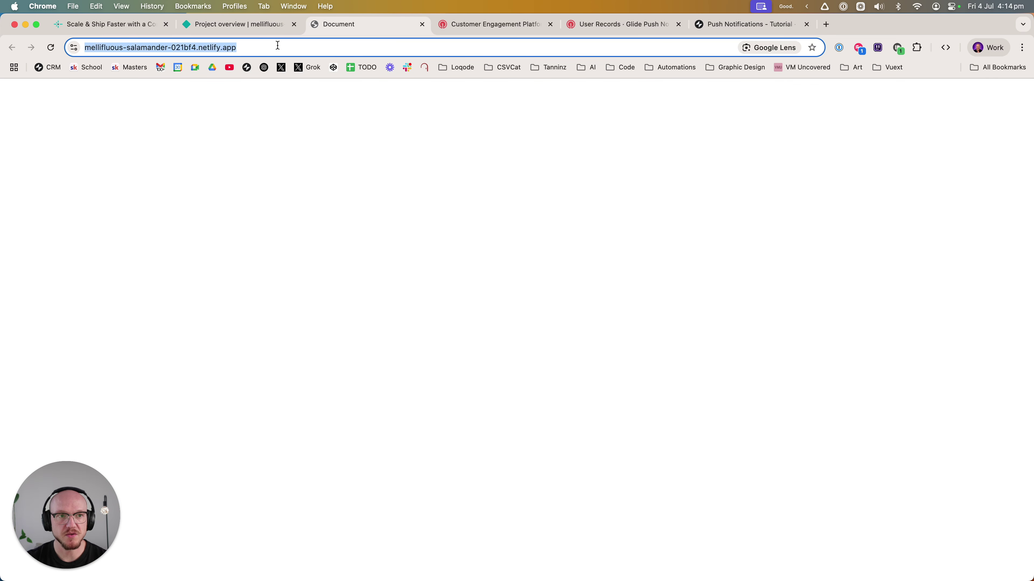
left_click(422, 24)
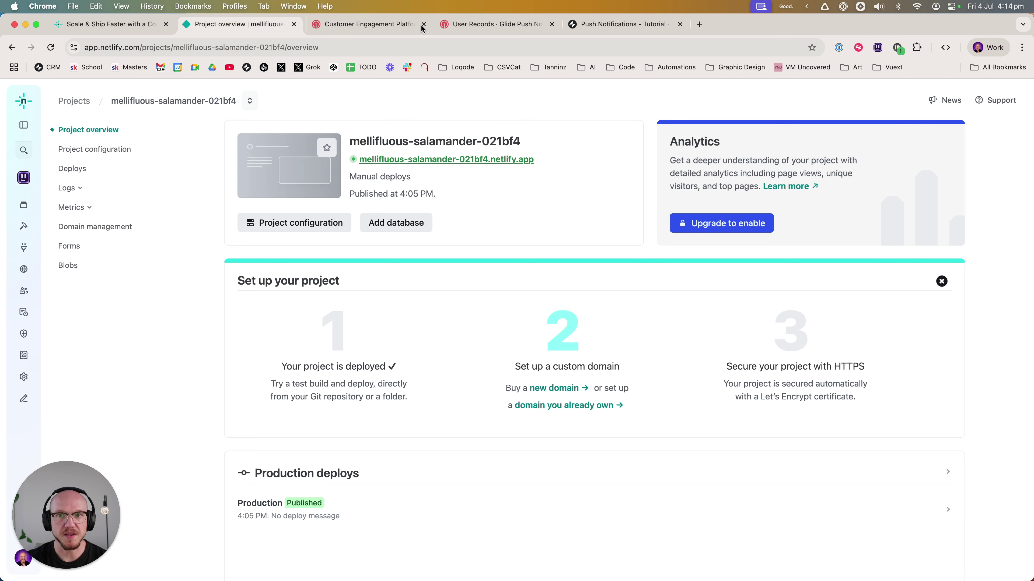
left_click(623, 24)
left_click(790, 363)
key("super+v")
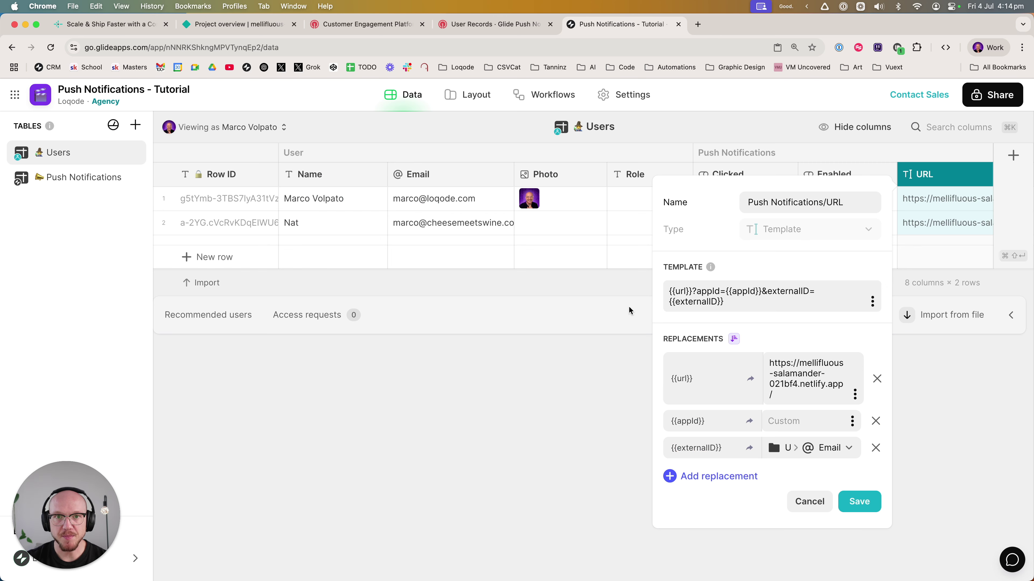
Step: Copy the OneSignal App ID from Keys & IDs into the {{appId}} replacement and save the URL template column
left_click(462, 25)
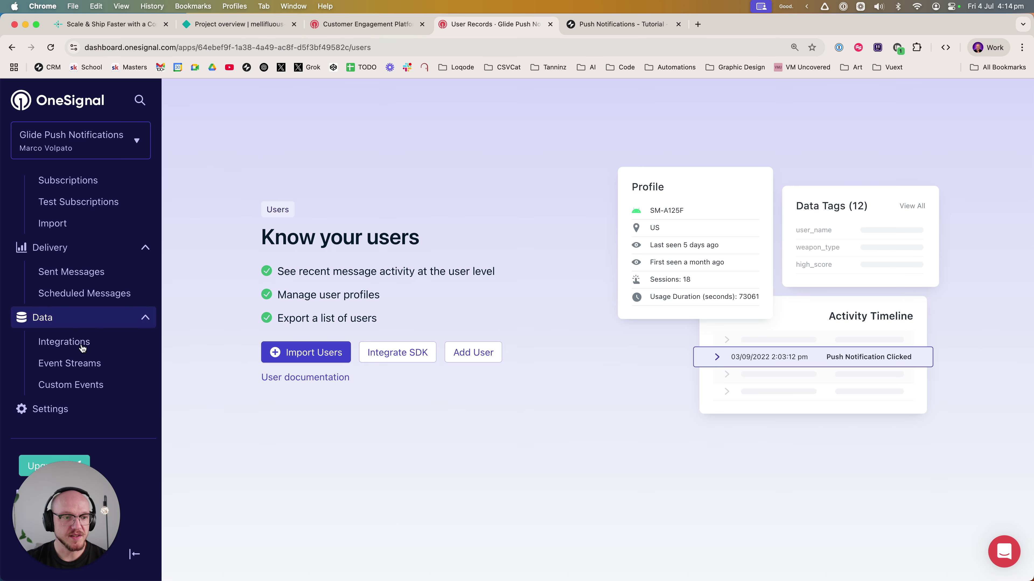
left_click(75, 409)
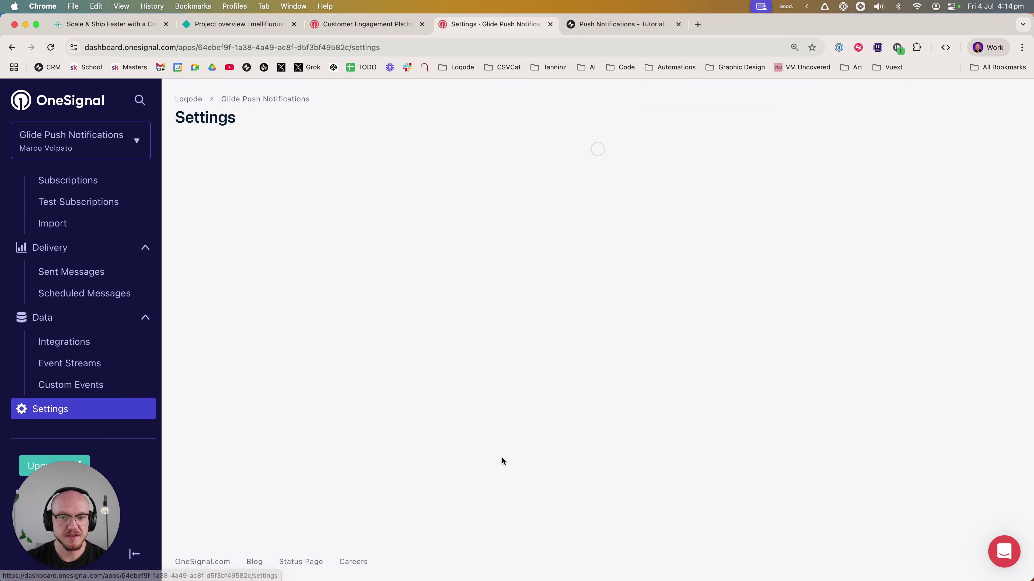
left_click(618, 318)
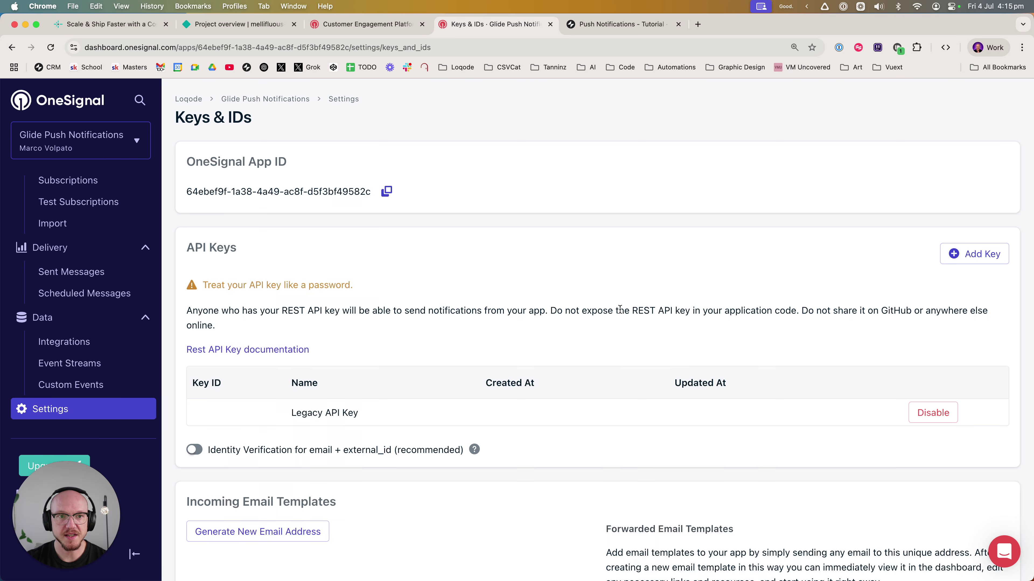
left_click(389, 193)
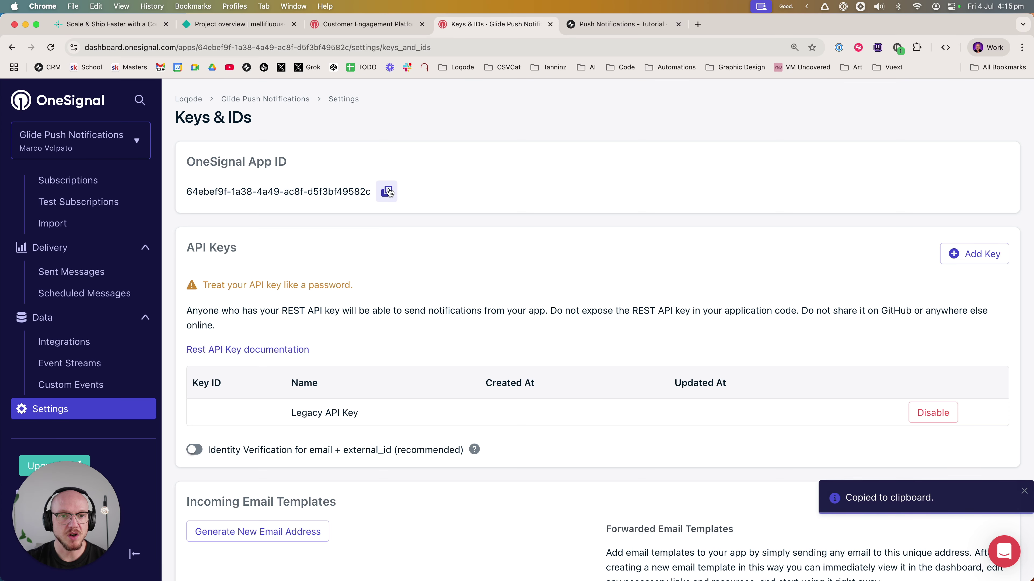
left_click(619, 25)
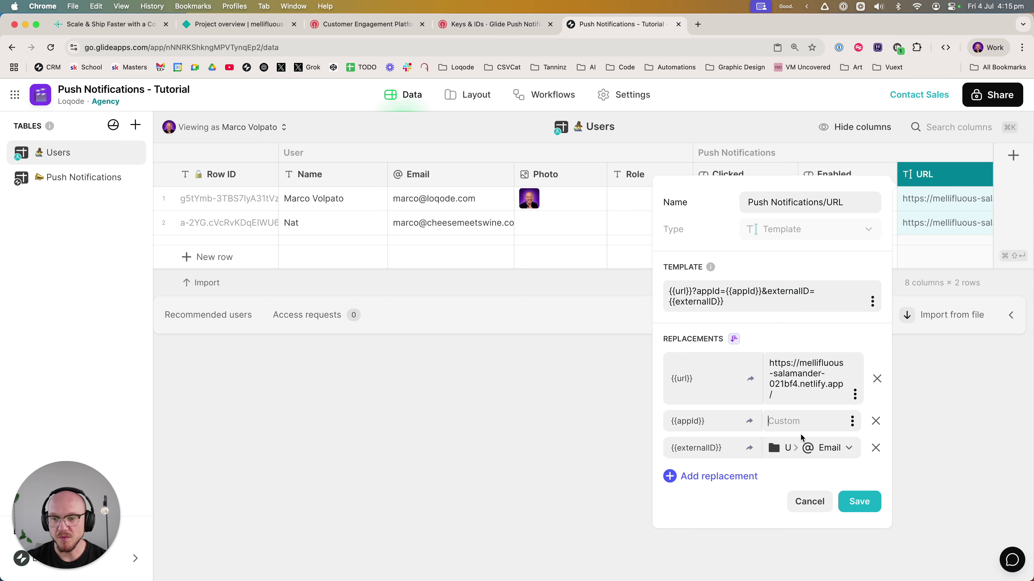
key("super+v")
left_click_drag(780, 422, 823, 454)
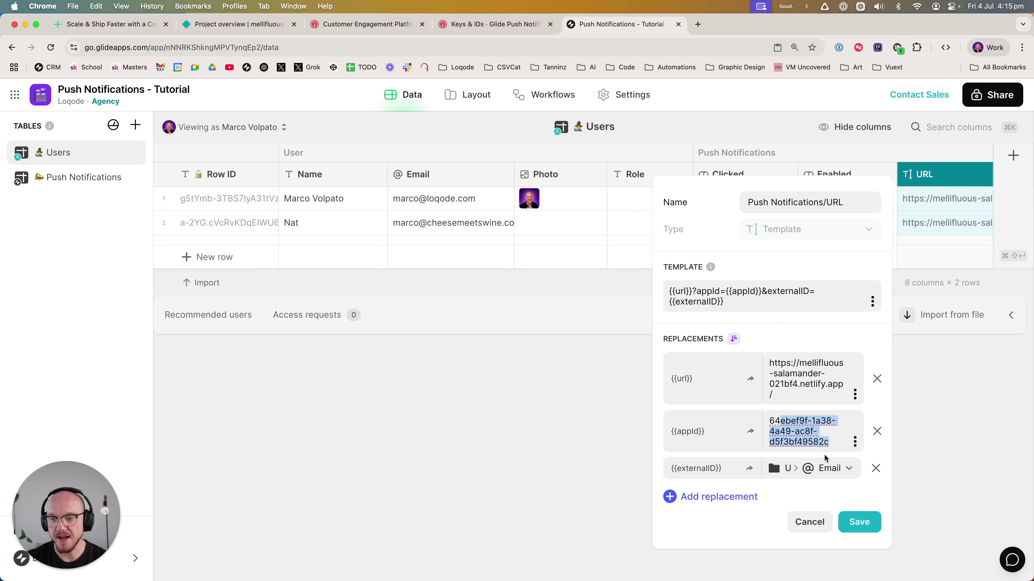
left_click(858, 521)
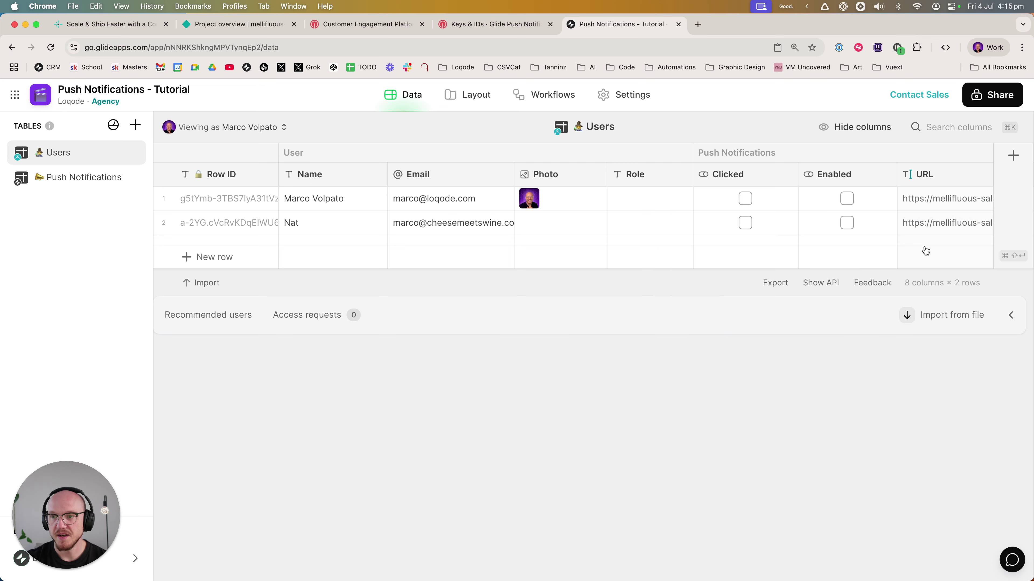
Step: Copy the first user's generated URL, open it in a new browser tab to check the subscription page, and close that tab
left_click(931, 197)
left_click(931, 196)
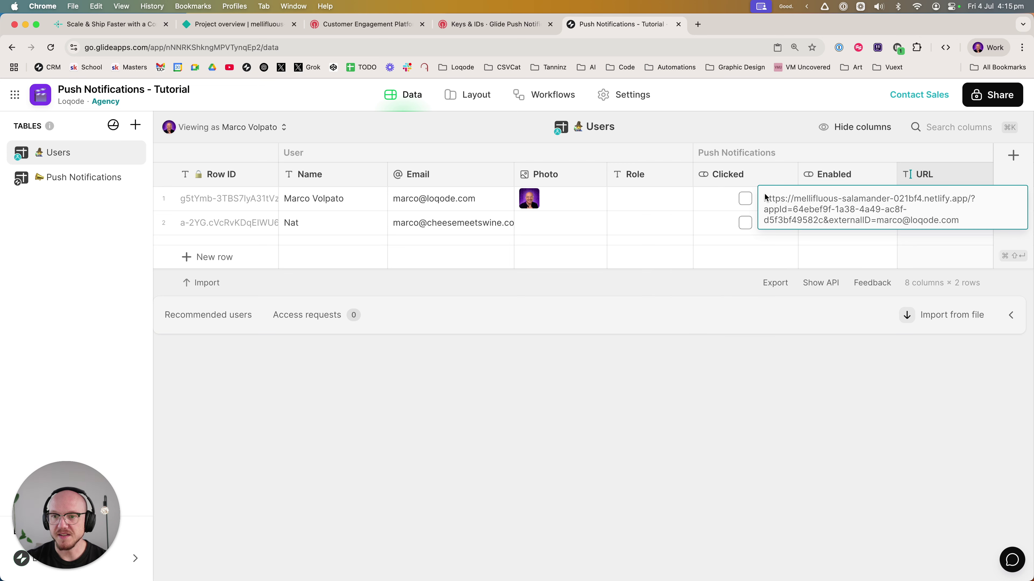
left_click_drag(799, 199, 966, 222)
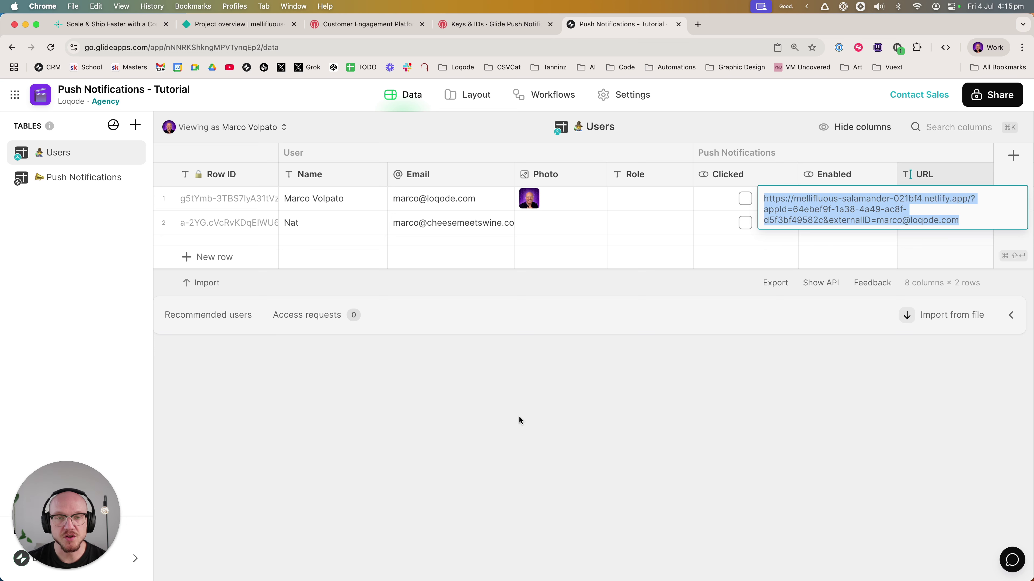
key("Escape")
key("super+t")
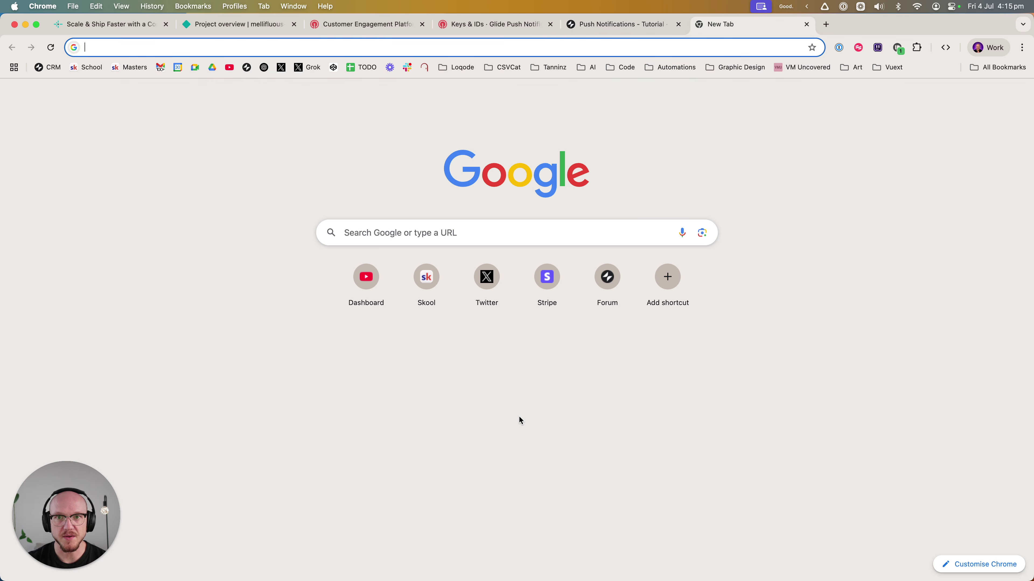
key("super+v")
key("Return")
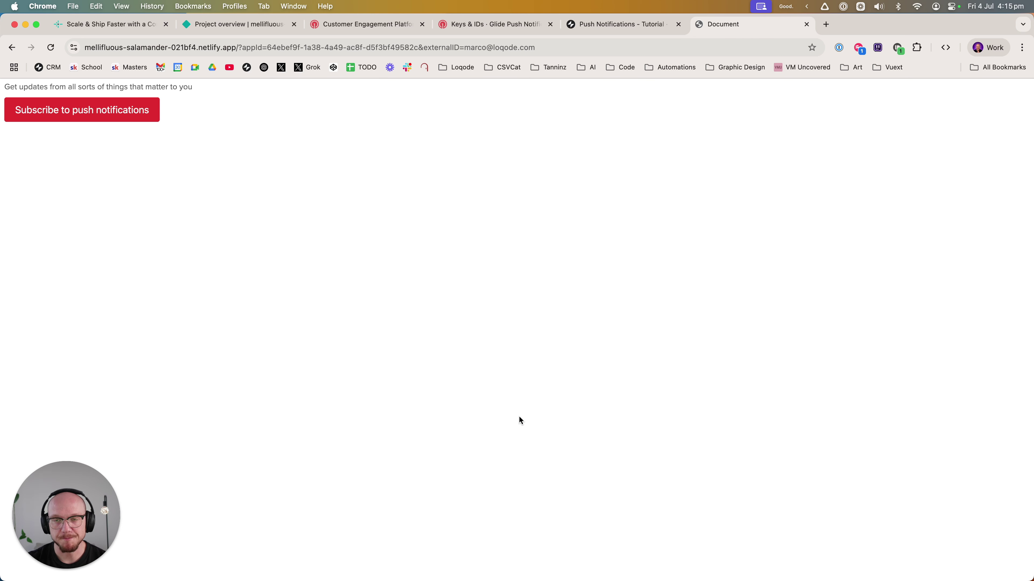
key("super+w")
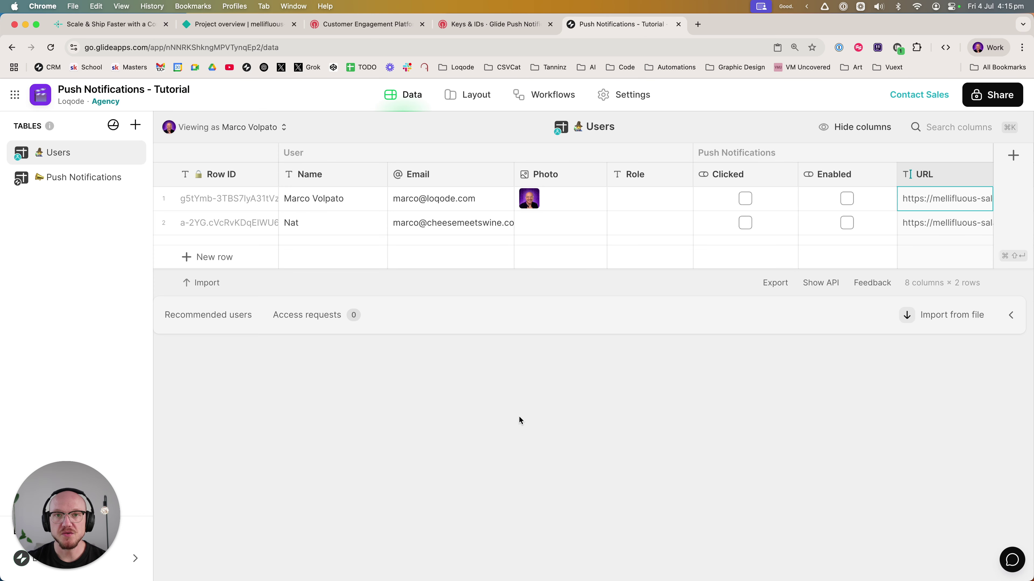
Step: Open the Push Notifications table and review the Users/Related query column's source and filter without changing them
left_click(95, 185)
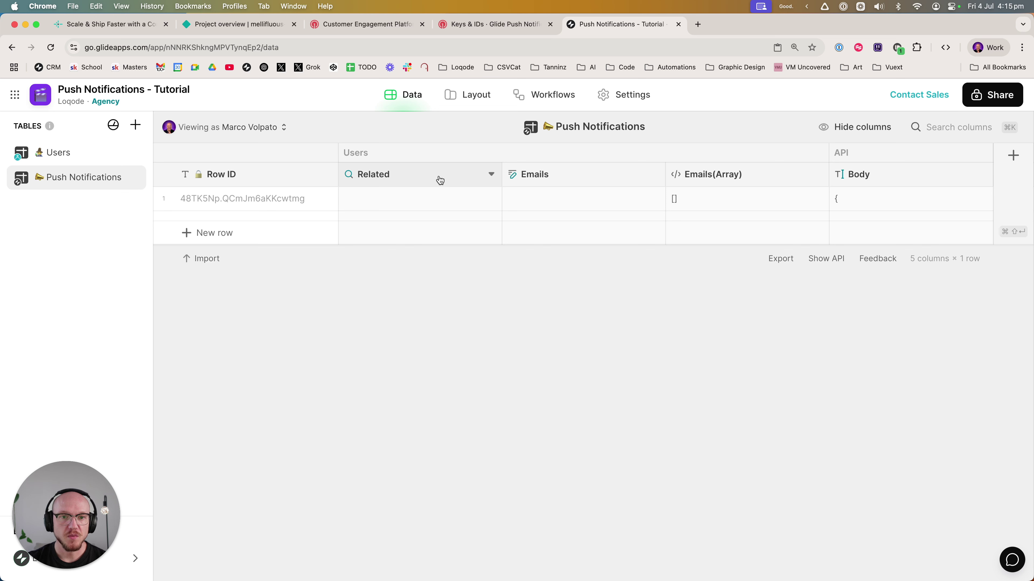
left_click(490, 174)
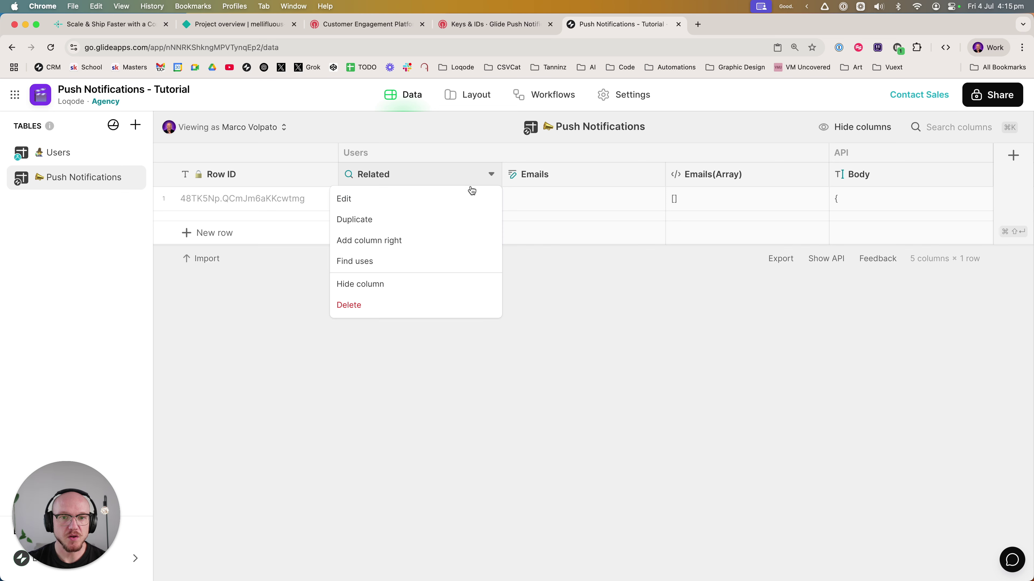
left_click(413, 205)
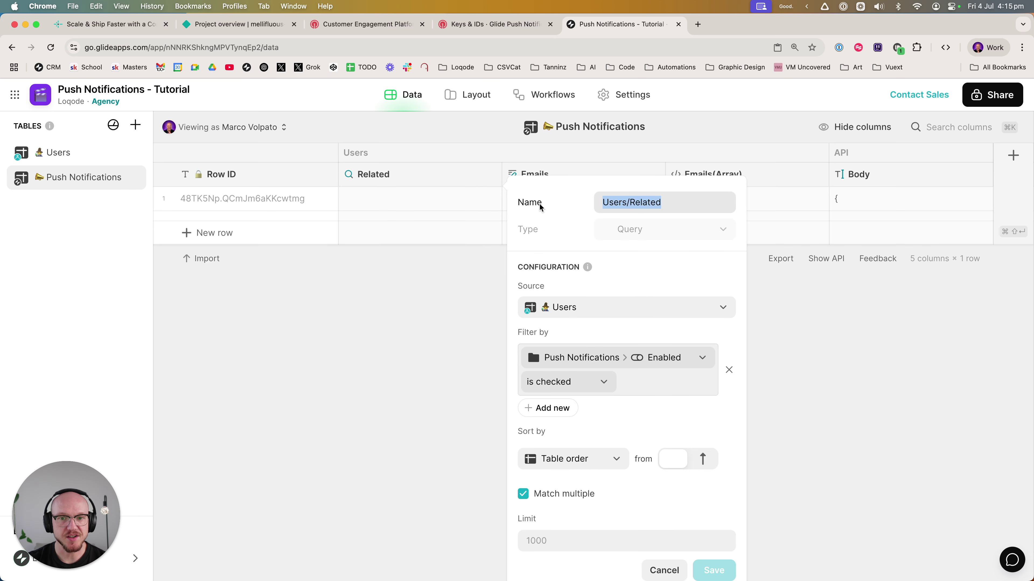
left_click(663, 201)
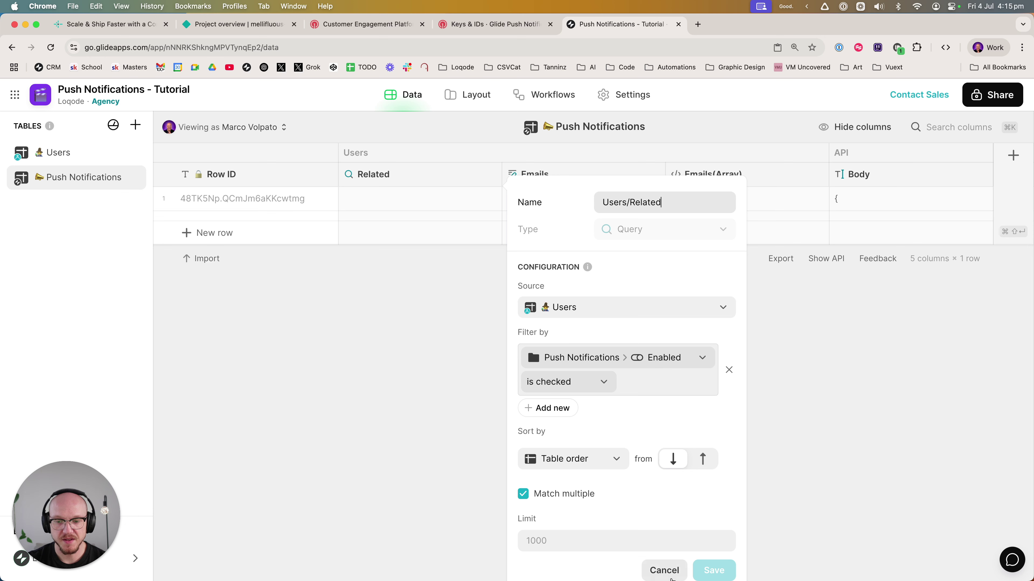
left_click(664, 570)
Step: Configure the Users/Emails joined list column to join the Email values from Users/Related, separated by a comma, and save it
left_click(529, 175)
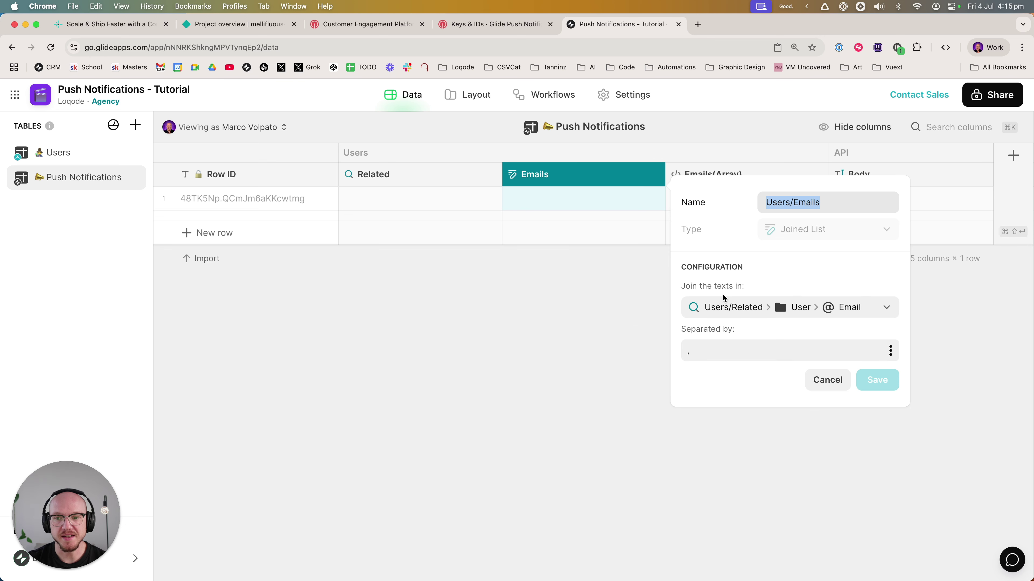
left_click(755, 307)
mouse_move(750, 357)
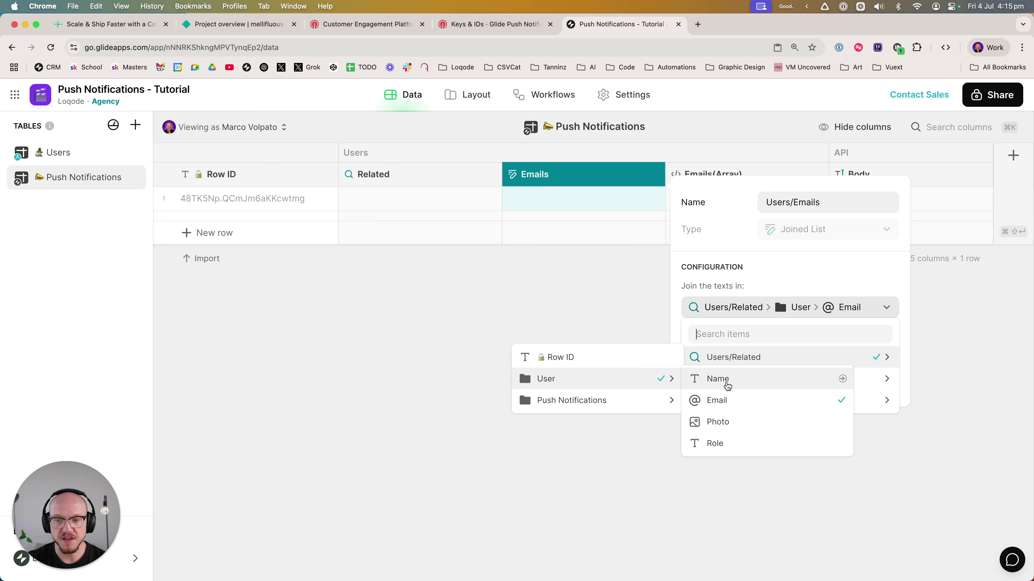
left_click(729, 398)
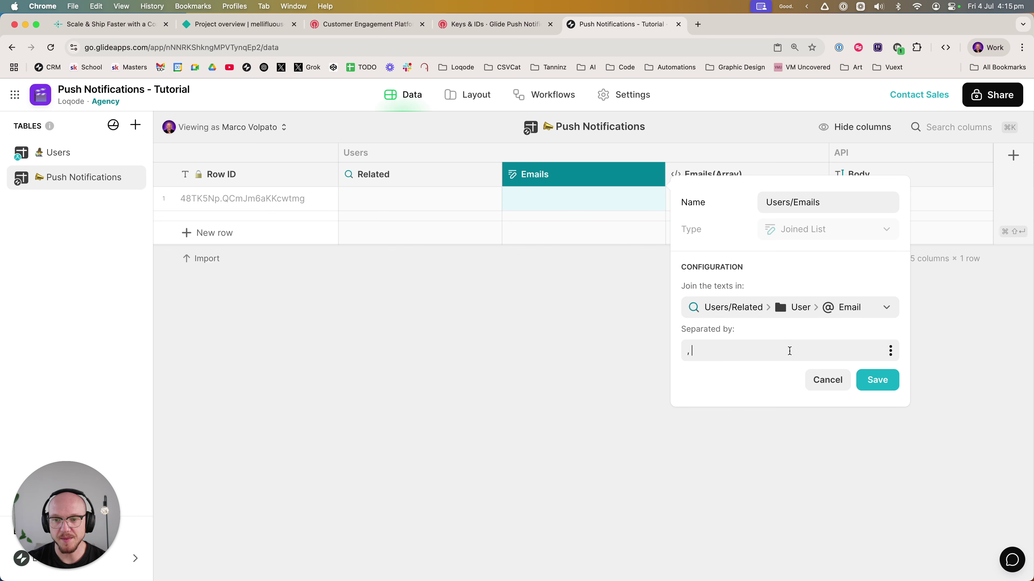
left_click(883, 379)
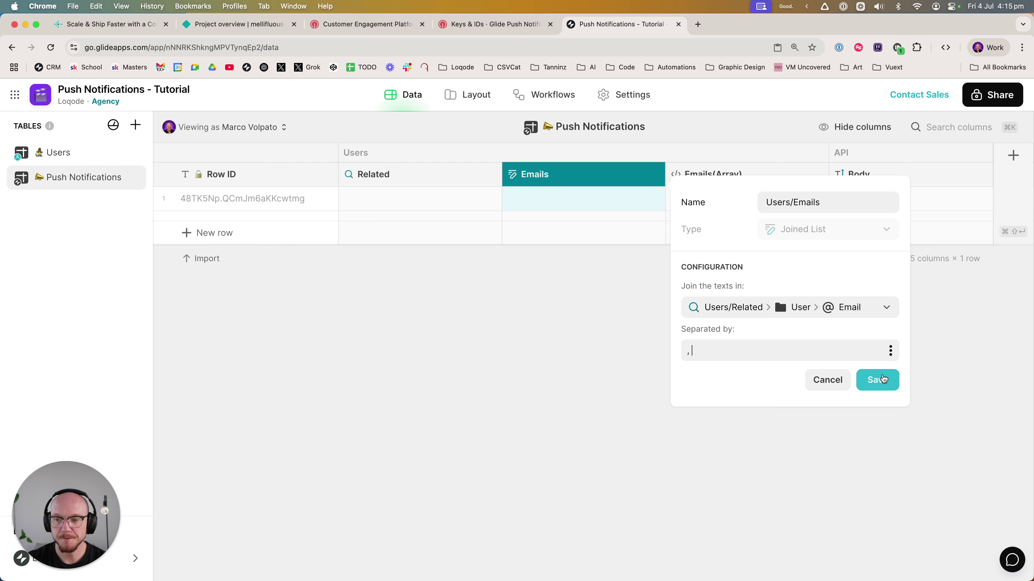
Step: Review the Users/Emails(Array) column's JavaScript code and its p1 parameter, and close the configuration without saving
left_click(720, 175)
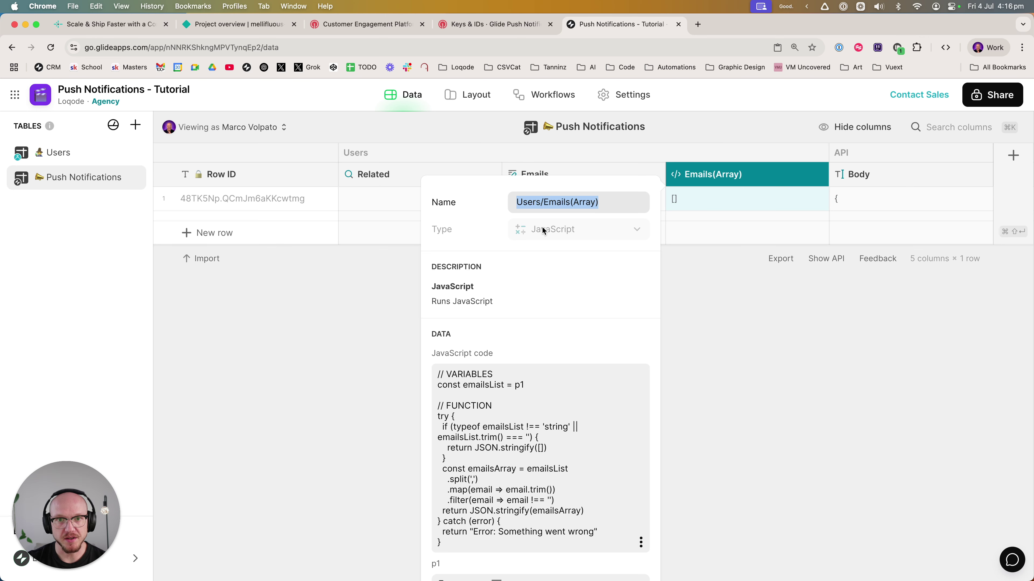
scroll(575, 274, "down", 4)
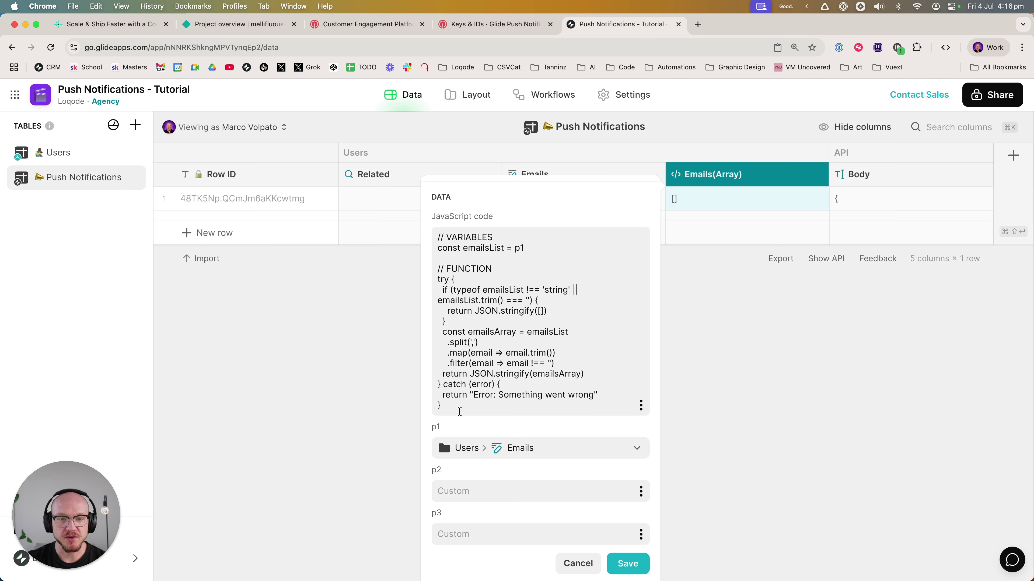
left_click_drag(459, 410, 434, 230)
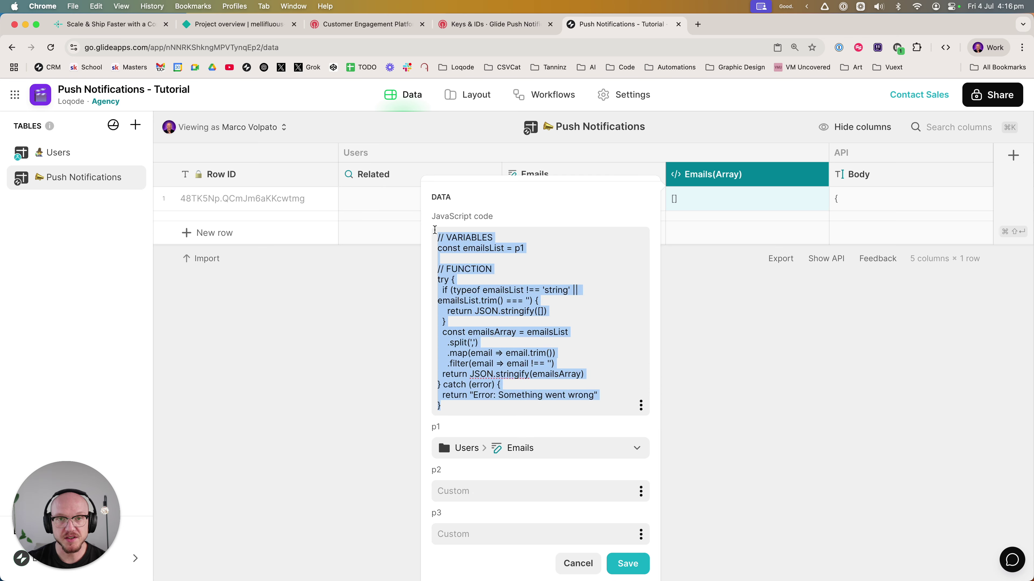
left_click(536, 219)
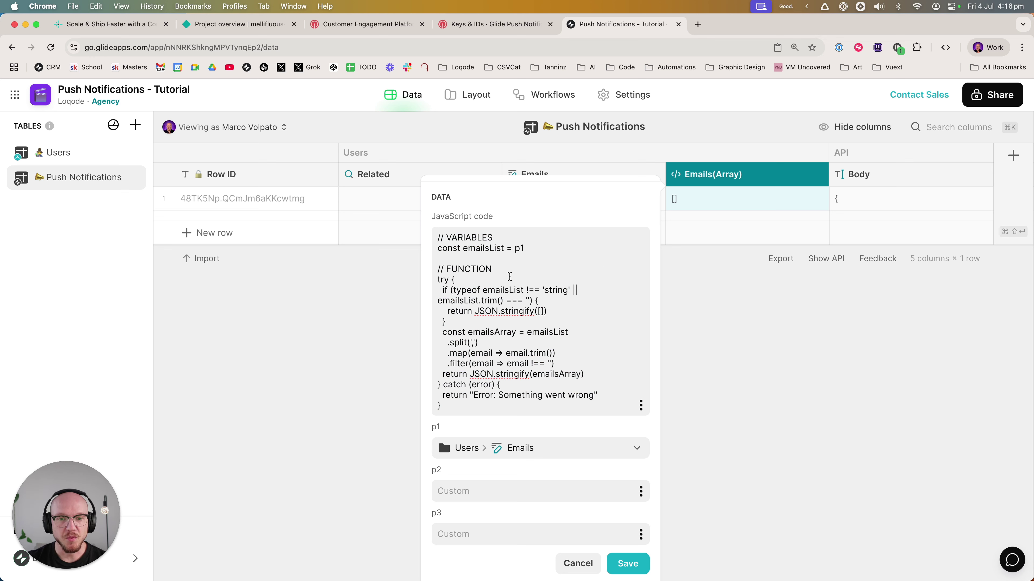
left_click_drag(513, 248, 526, 247)
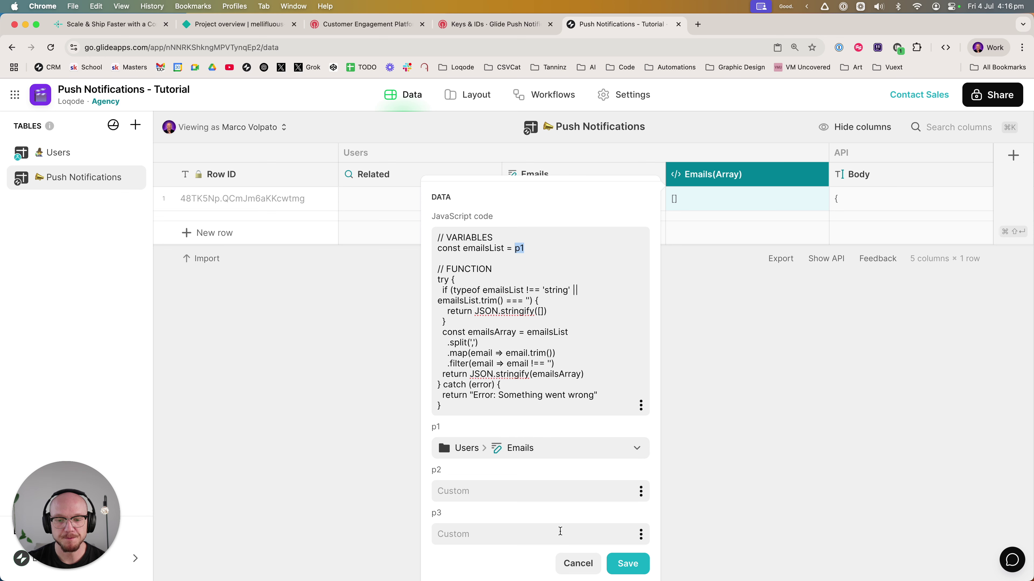
left_click(592, 566)
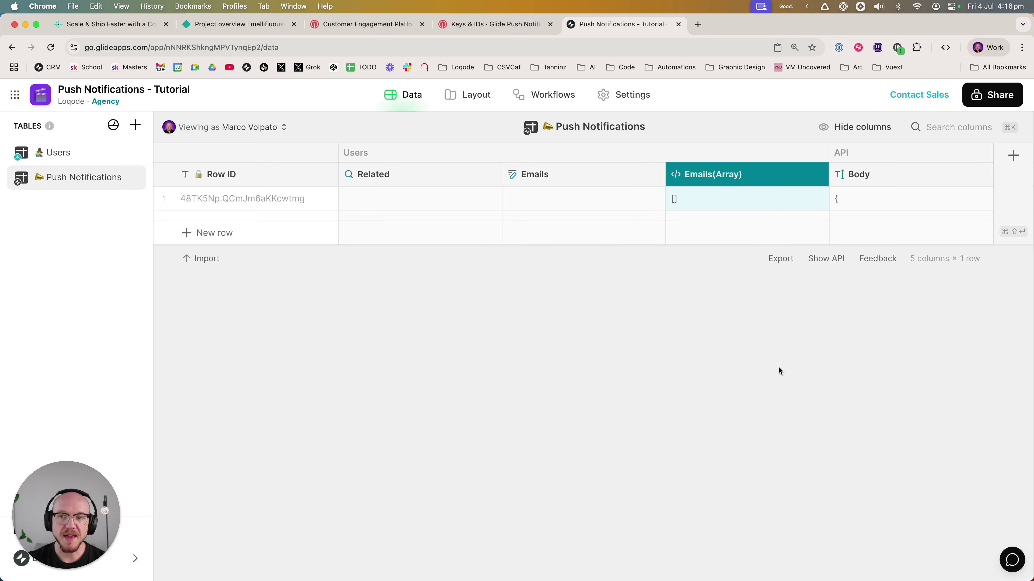
Step: Open the API/Body template column, review its JSON template, and paste the copied OneSignal App ID as the {{app_id}} replacement
double_click(860, 175)
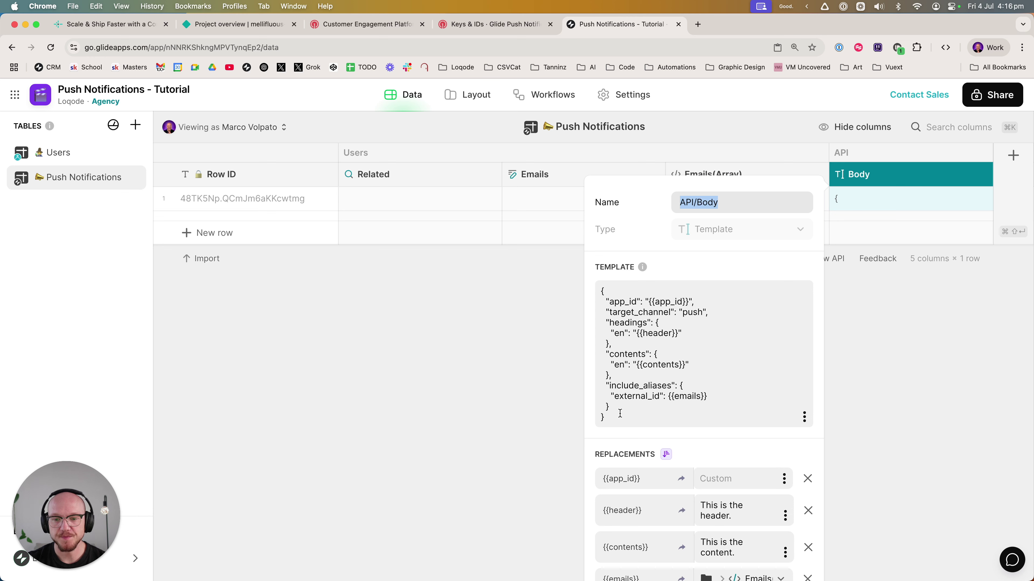
left_click_drag(620, 414, 603, 284)
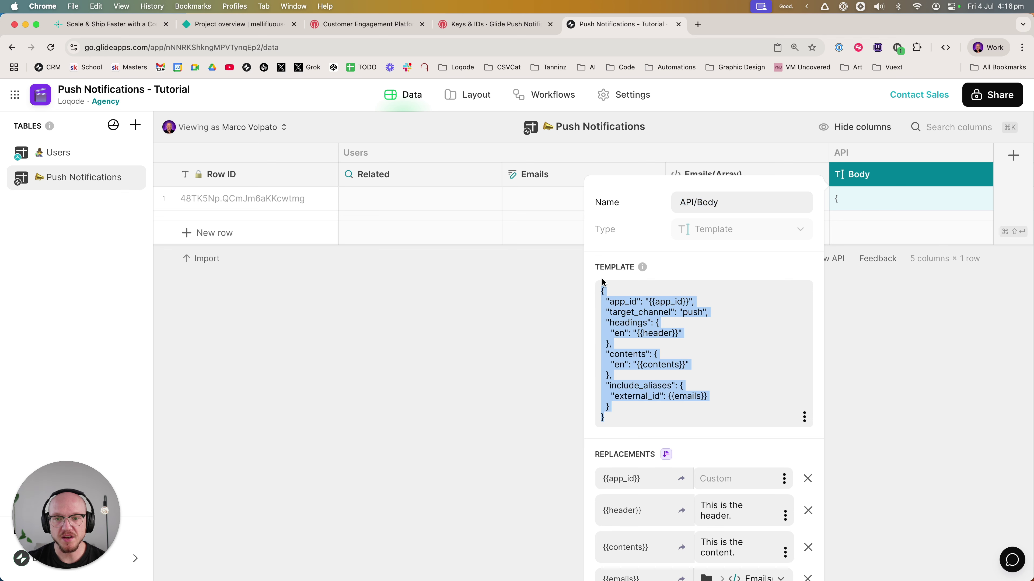
left_click(714, 277)
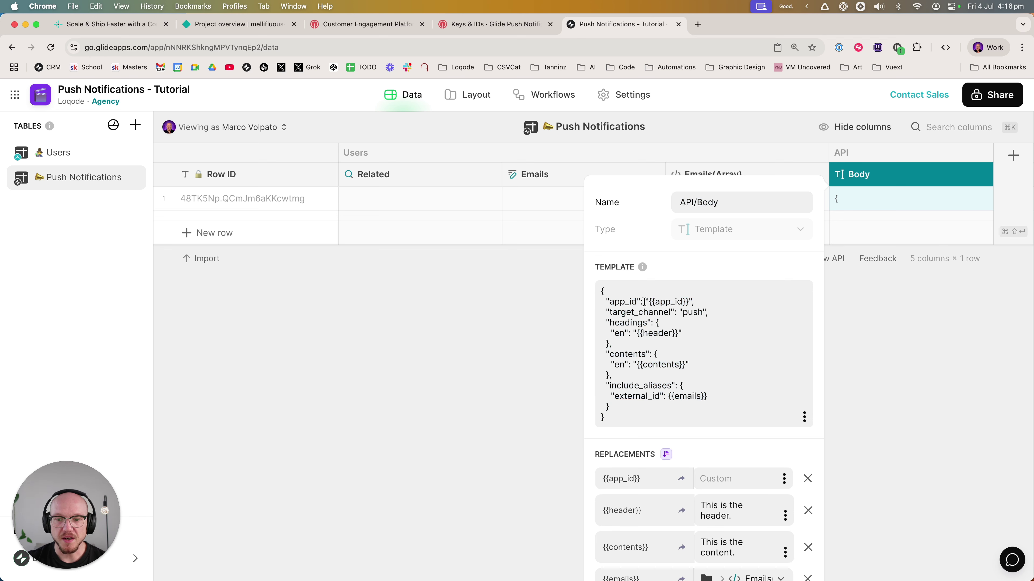
left_click_drag(649, 302, 689, 305)
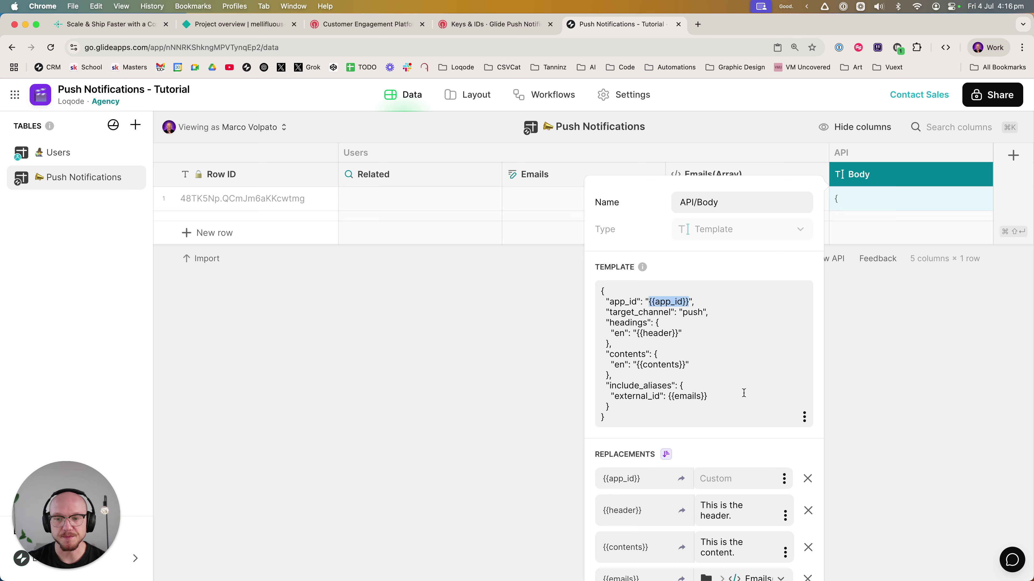
scroll(704, 377, "down", 3)
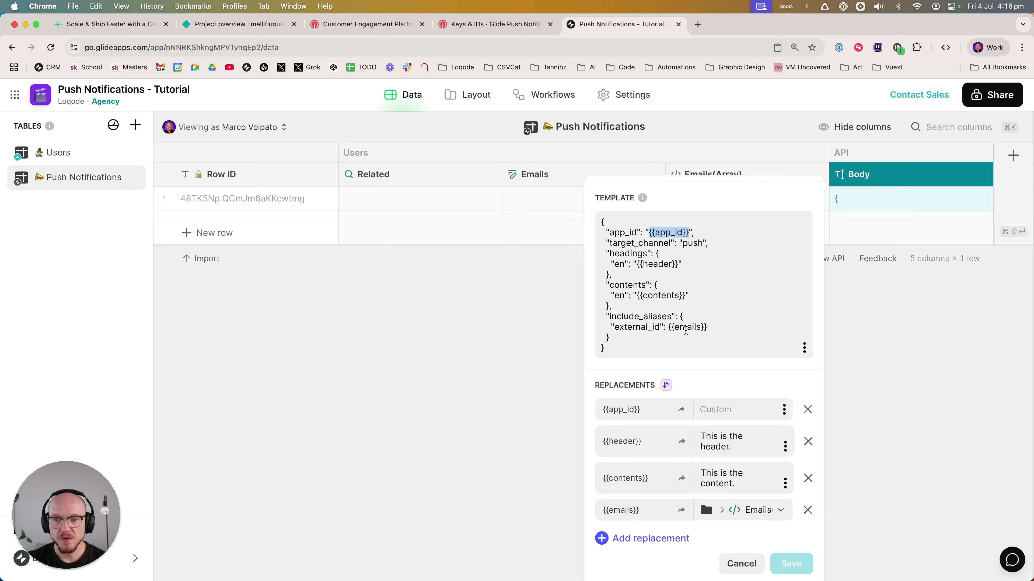
left_click(604, 412)
triple_click(603, 412)
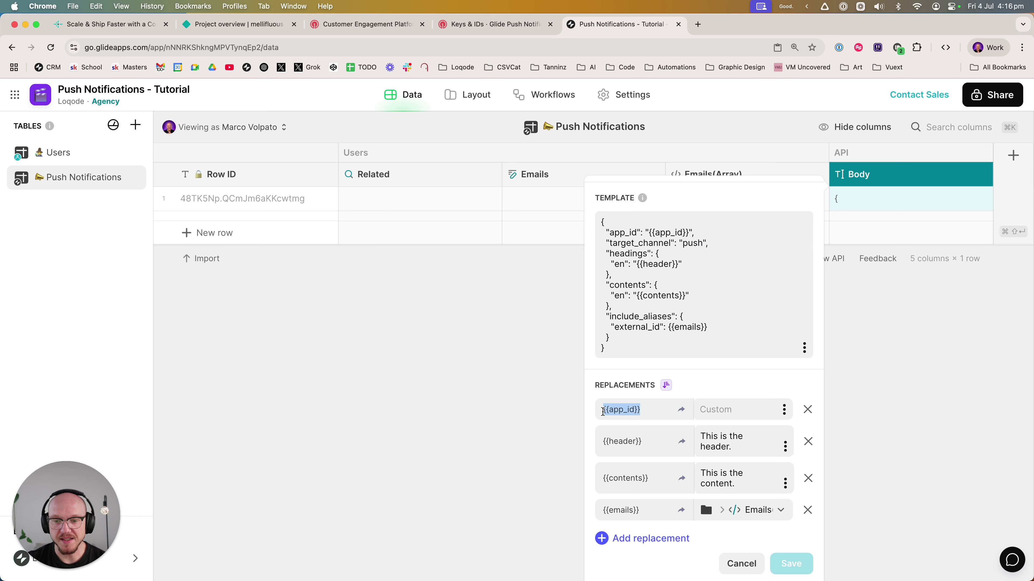
left_click(736, 410)
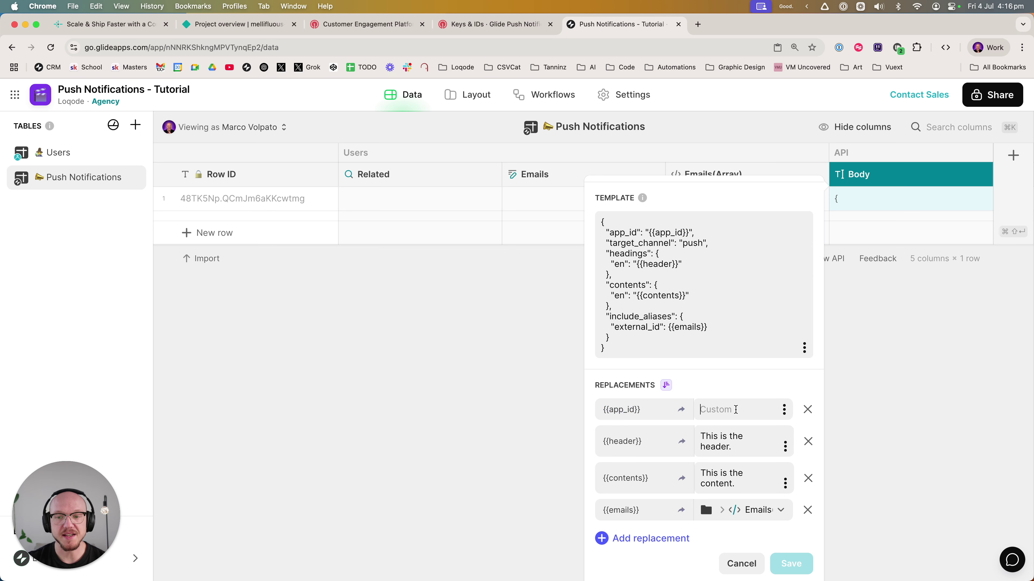
key("super+shift+v")
key("Down")
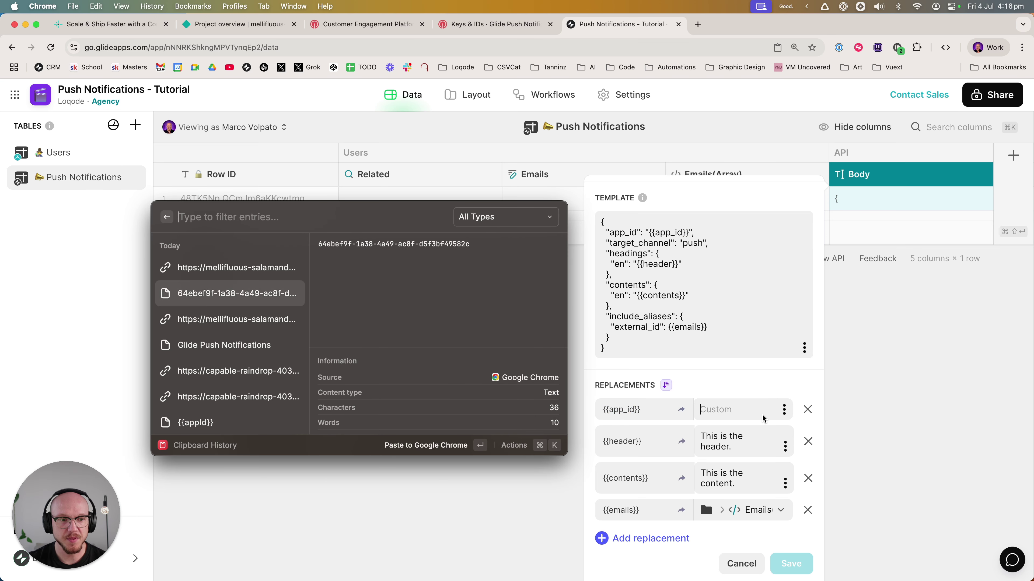
key("Return")
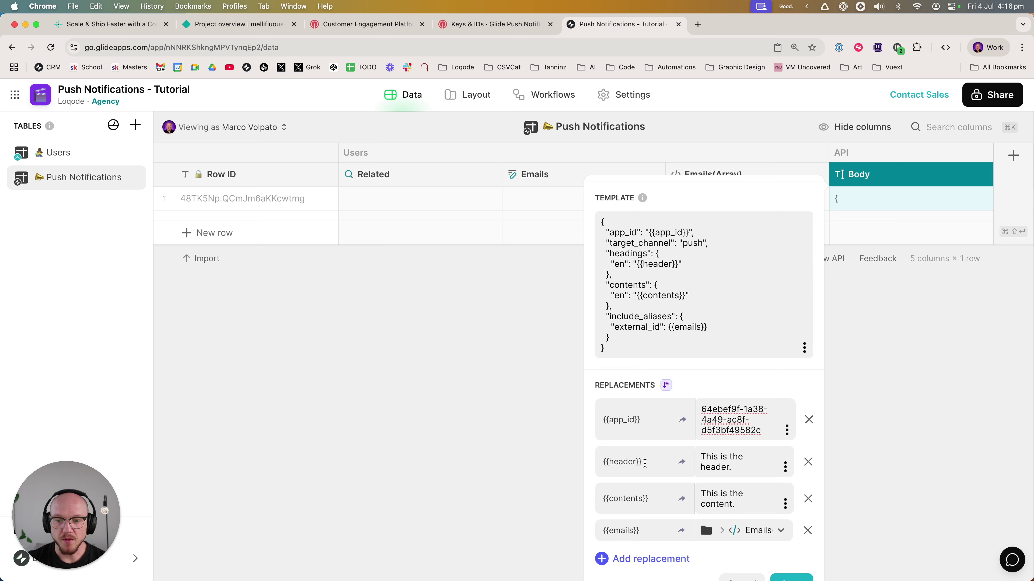
Step: Review the {{header}} and {{contents}} replacements, map {{emails}} to the Users Emails(Array) column, and save the API/Body column
left_click_drag(645, 463, 600, 464)
left_click_drag(732, 467, 696, 455)
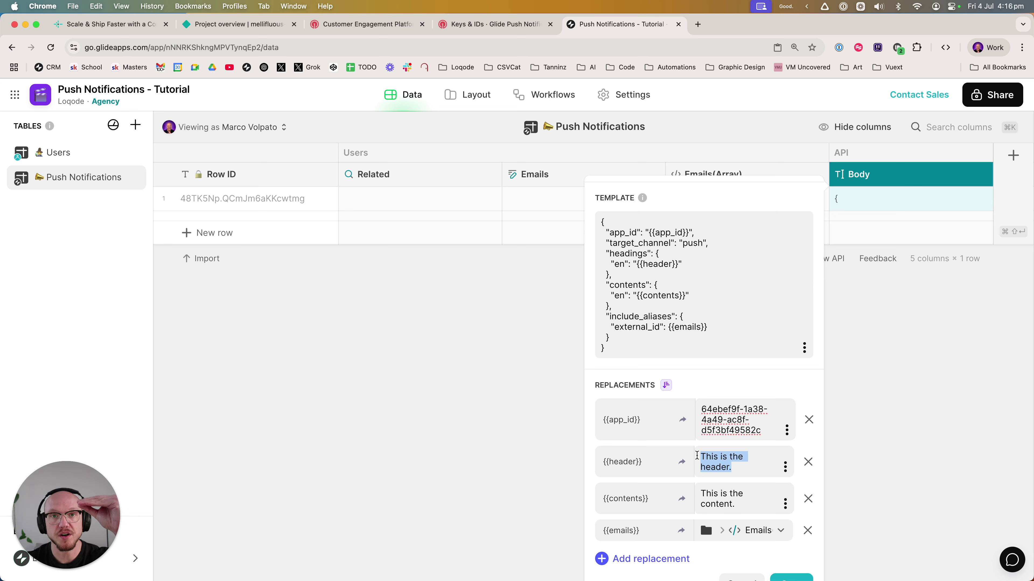
left_click_drag(601, 498, 646, 497)
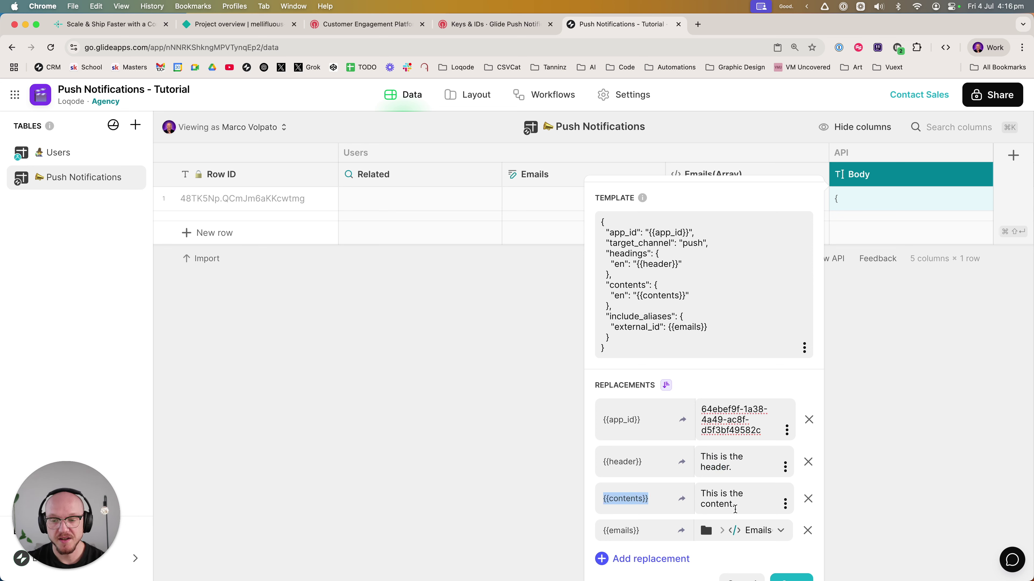
left_click_drag(733, 505, 703, 492)
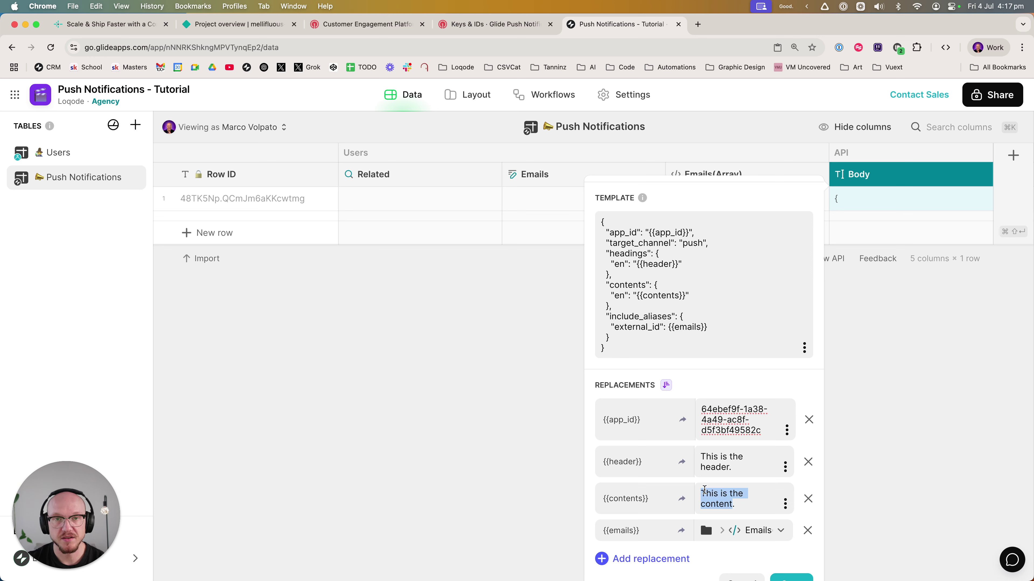
scroll(703, 492, "down", 1)
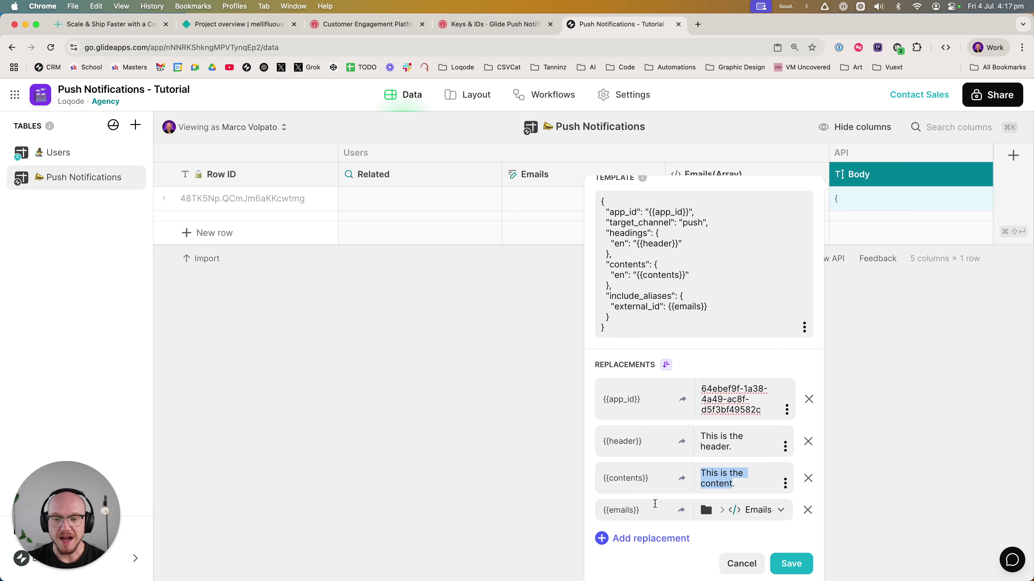
left_click_drag(647, 510, 611, 514)
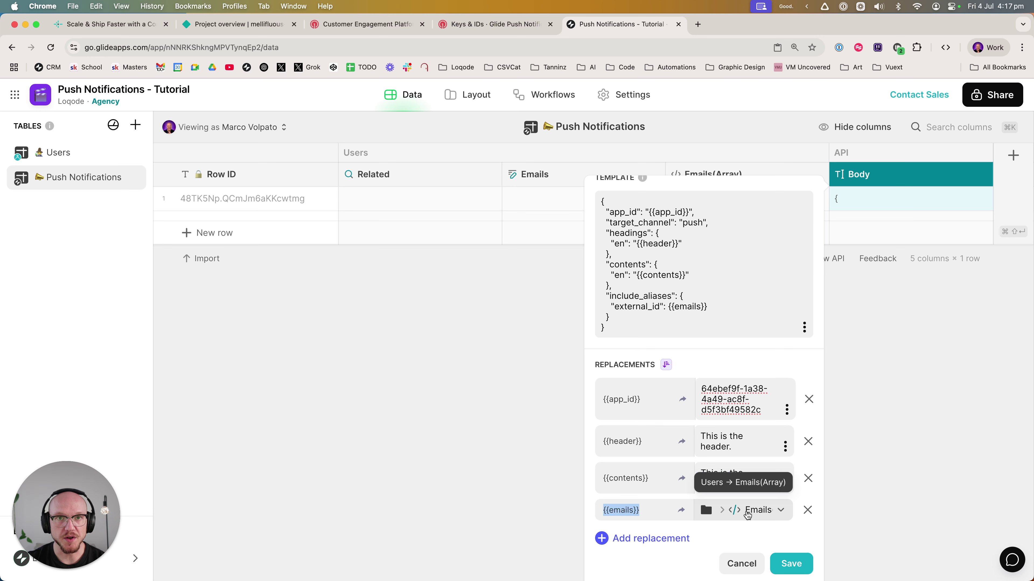
left_click(748, 516)
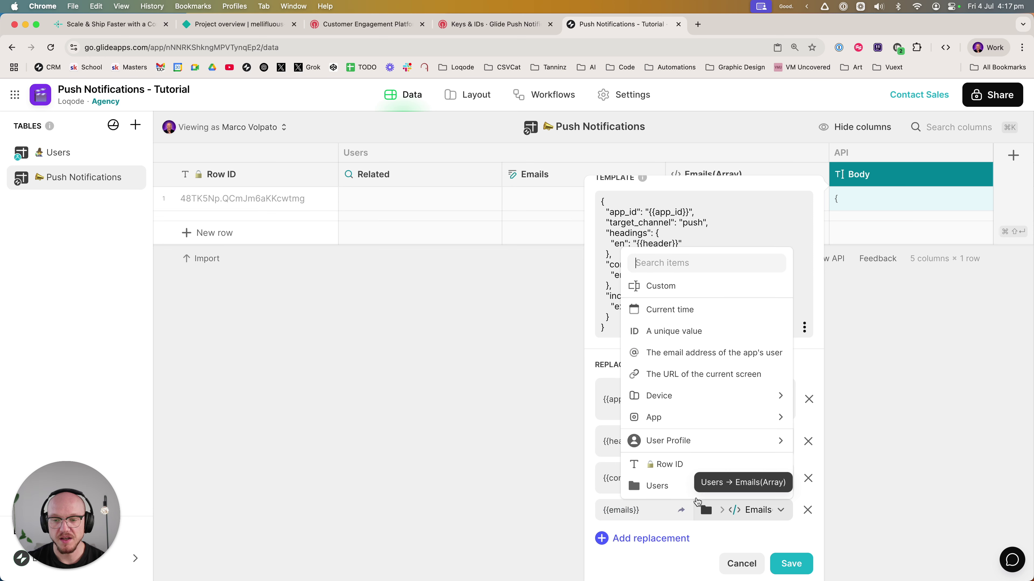
mouse_move(689, 494)
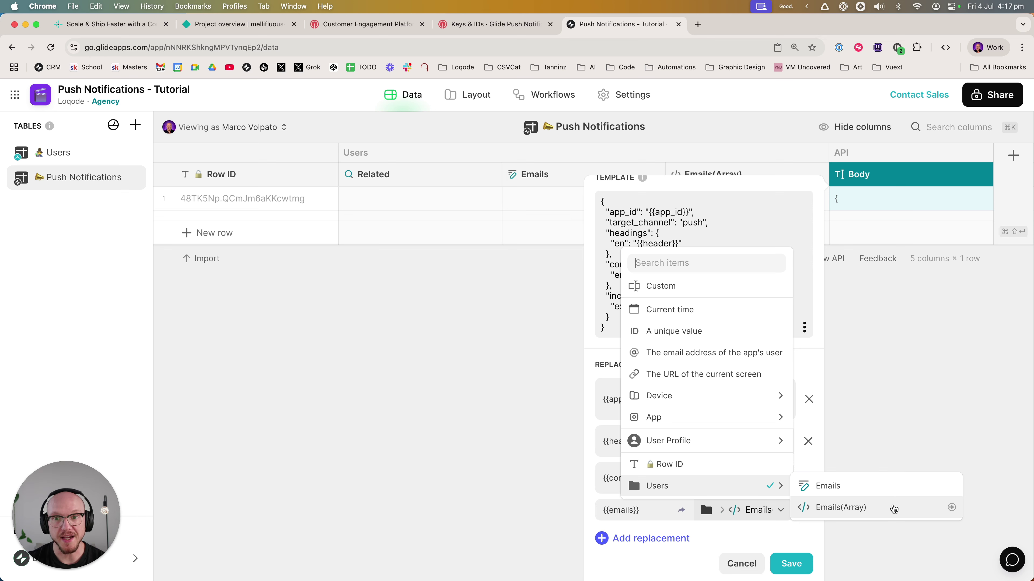
left_click(894, 509)
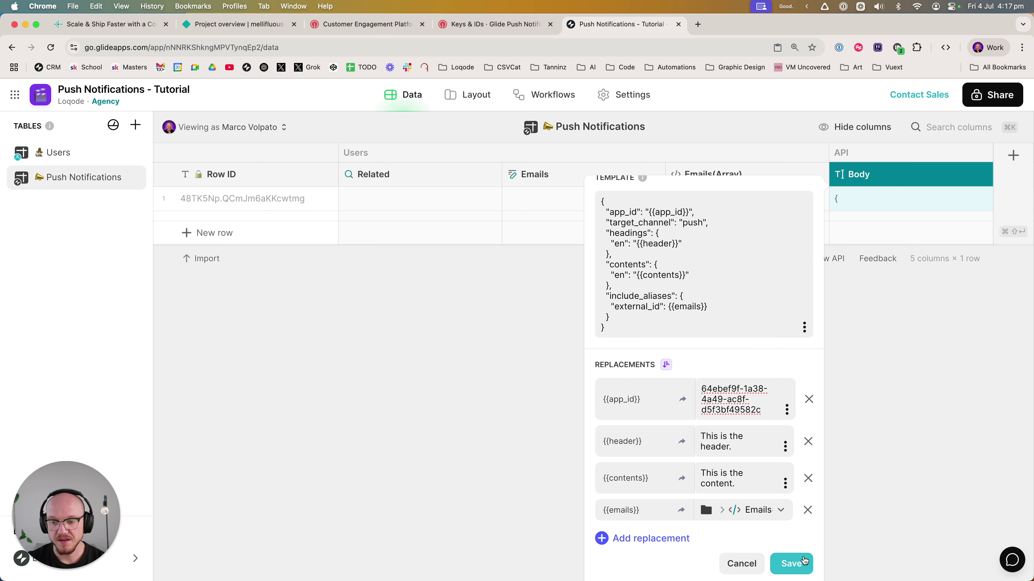
left_click(798, 565)
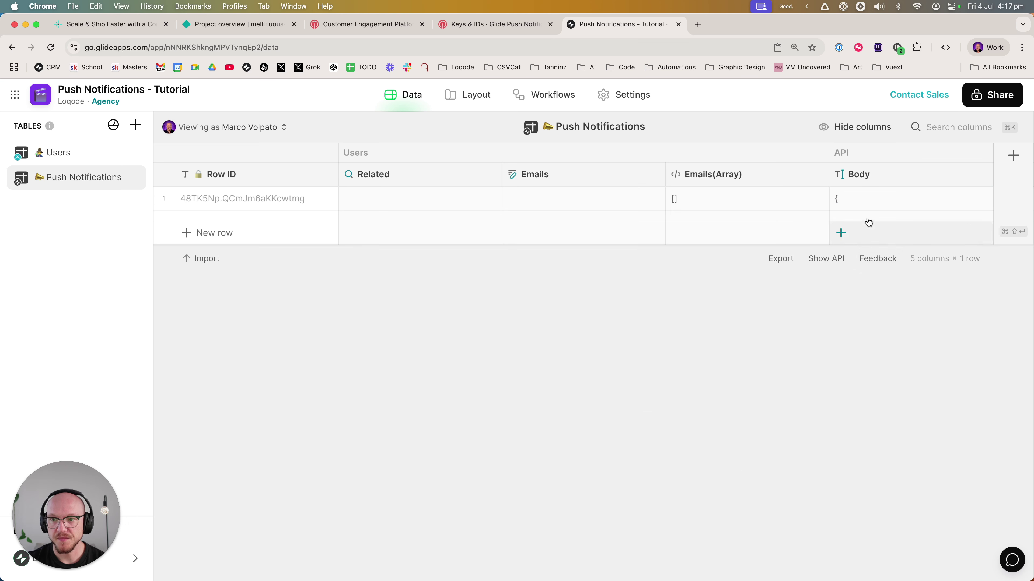
Step: Expand the first row's Body cell to inspect the generated JSON request, and close it
left_click(867, 198)
left_click(868, 199)
left_click_drag(802, 326, 799, 207)
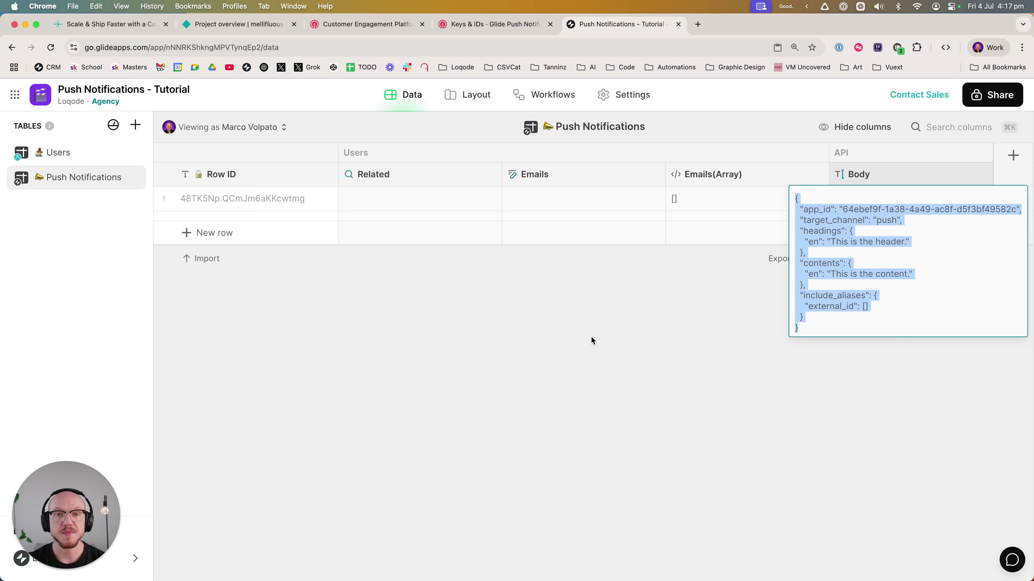
key("Escape")
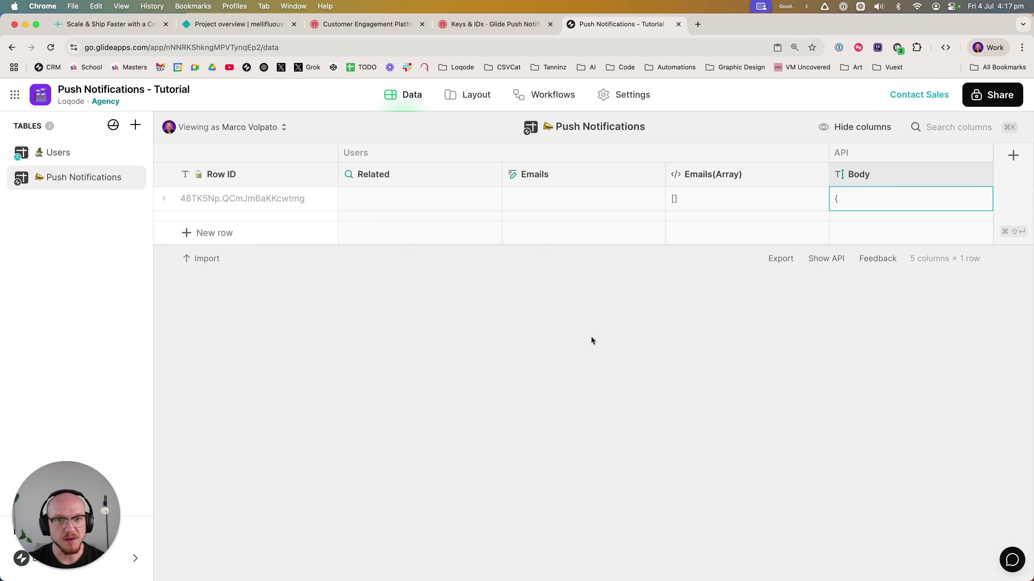
Step: Open the Enable screen's layout options and set its visibility condition to use the user profile's Push Notifications/Enabled column with "is not checked"
left_click(468, 94)
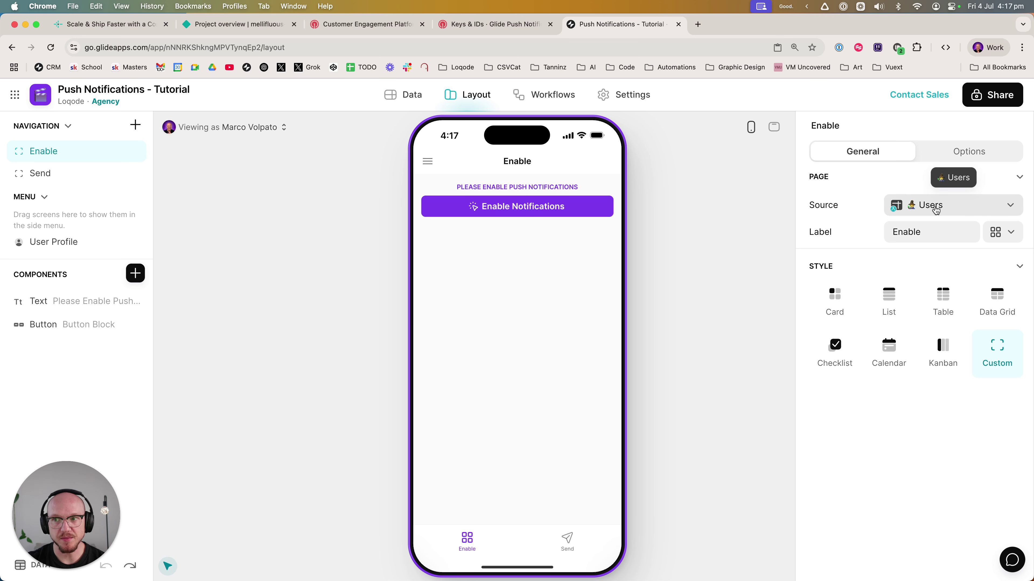
left_click(967, 152)
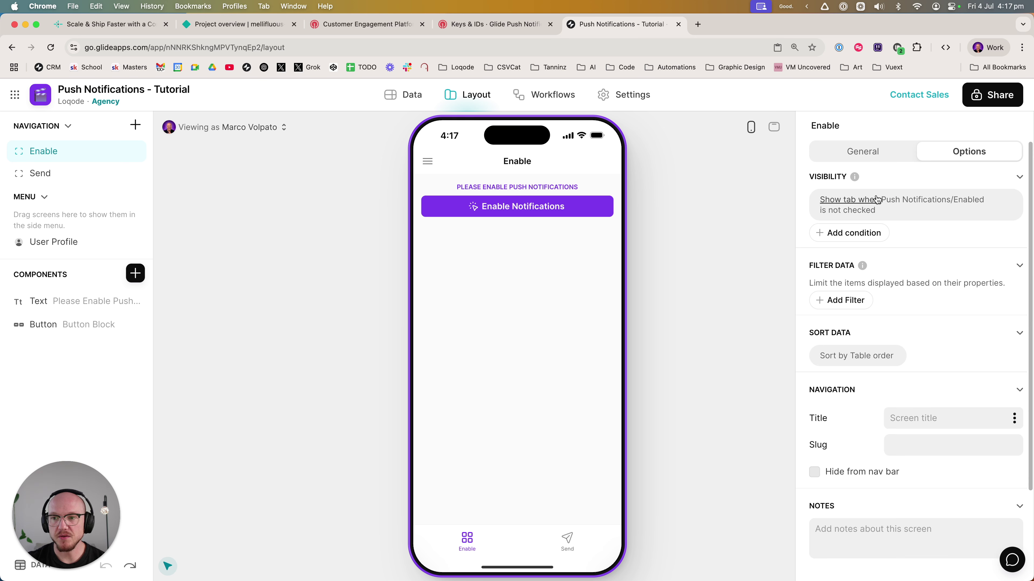
left_click(872, 202)
left_click(884, 256)
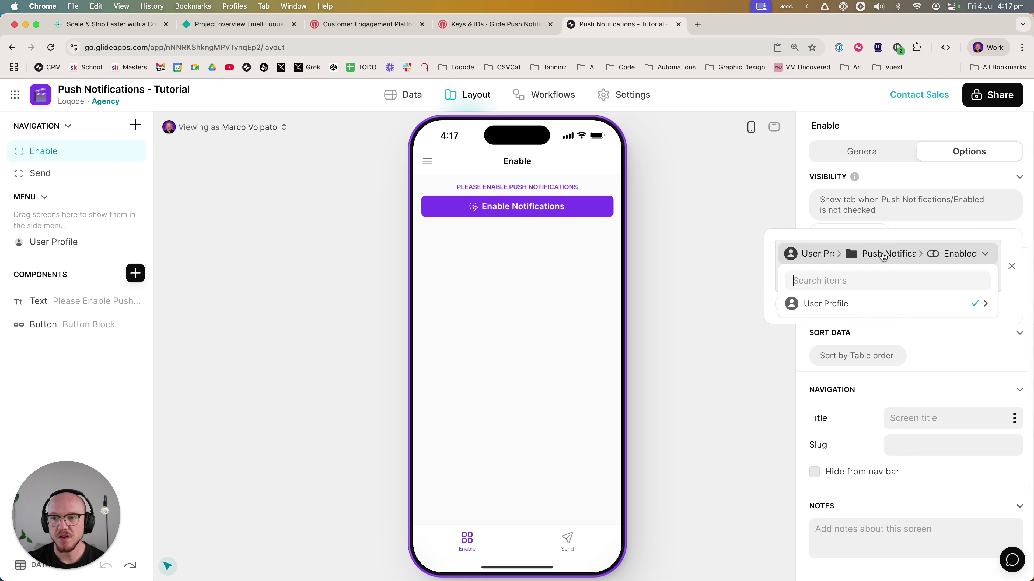
mouse_move(857, 306)
mouse_move(659, 346)
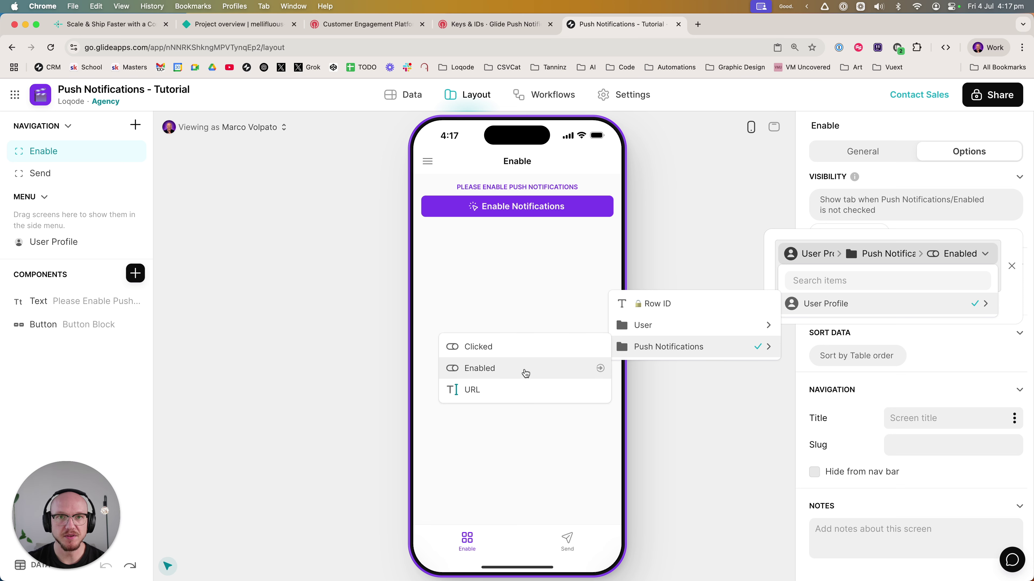
left_click(525, 374)
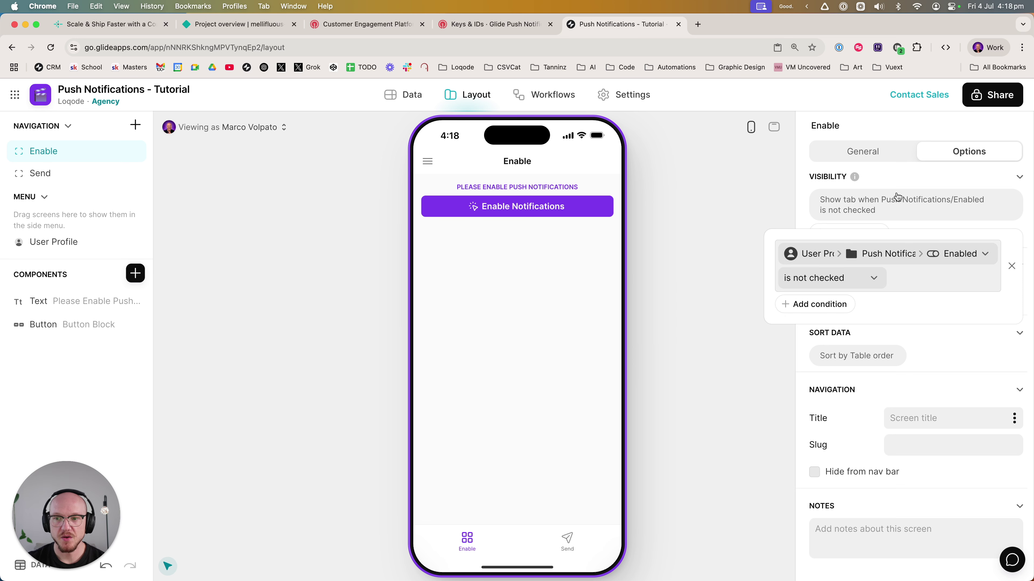
left_click(885, 152)
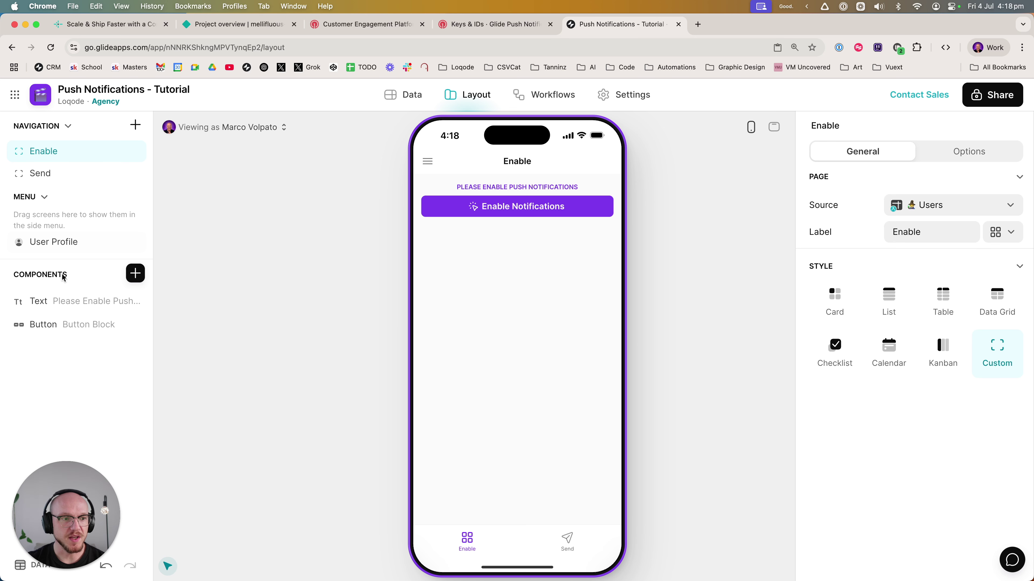
Step: Review the content and design settings of the Text component on the Enable screen
left_click(60, 303)
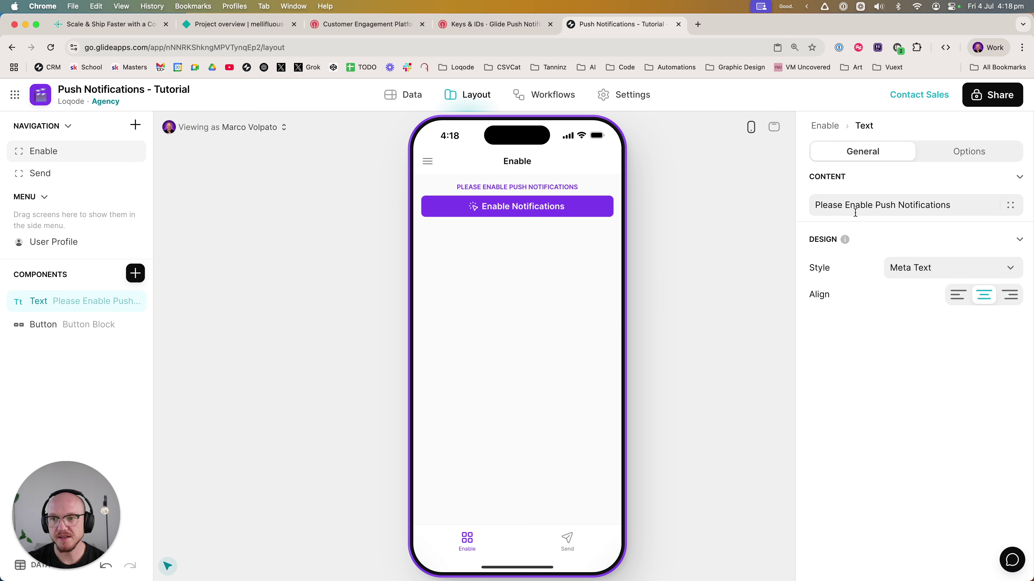
left_click_drag(815, 204, 968, 201)
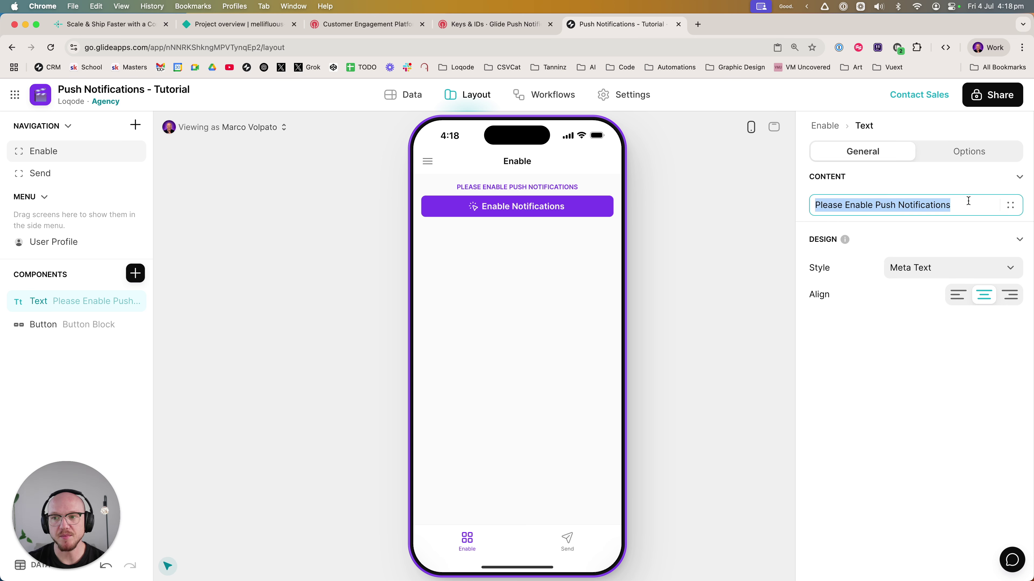
left_click(968, 201)
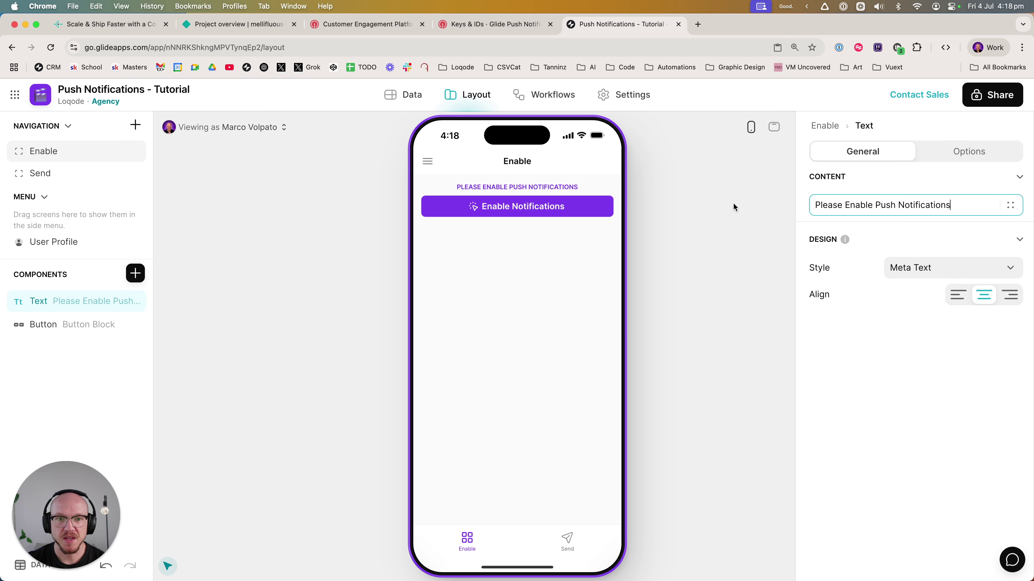
Step: Inspect the Enable screen's Button Block and review the title and settings of its Enable Notifications action
left_click(84, 326)
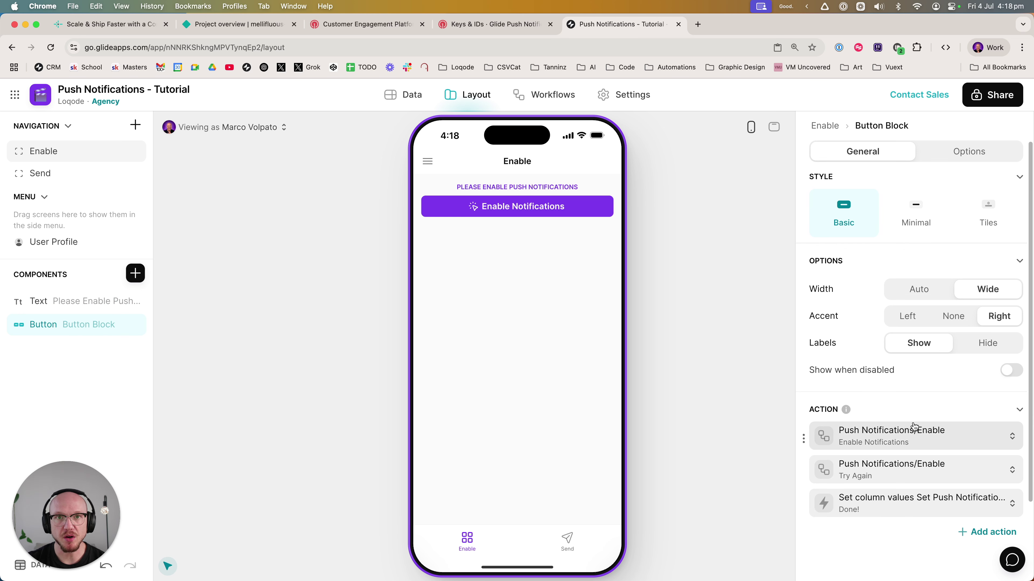
scroll(945, 381, "down", 1)
scroll(945, 382, "down", 5)
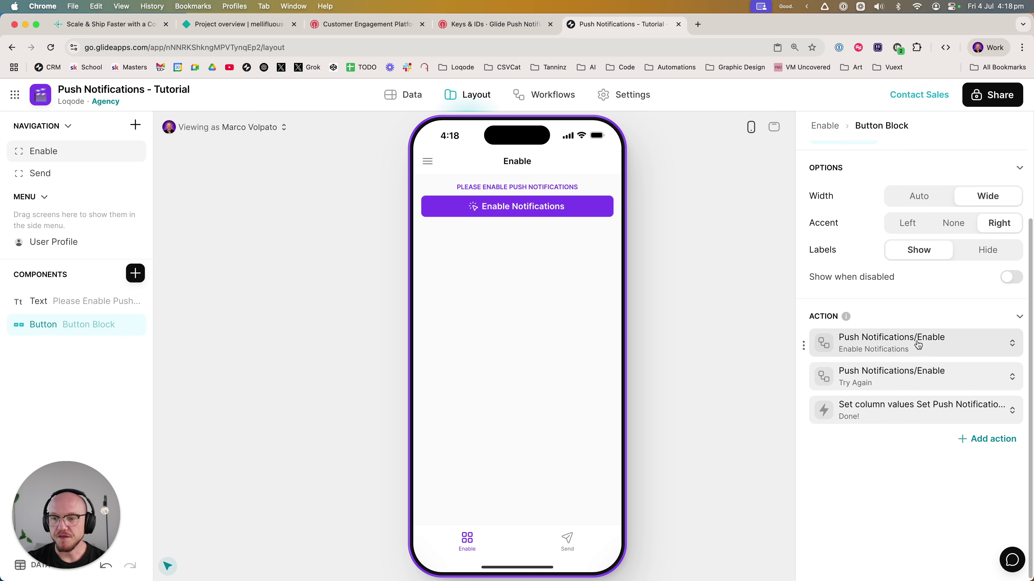
left_click(902, 343)
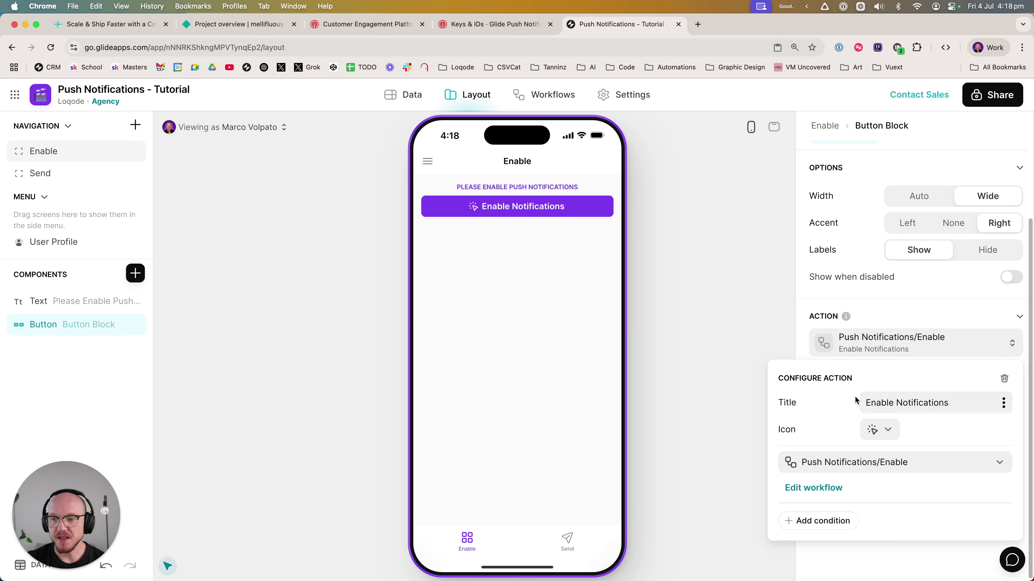
triple_click(921, 402)
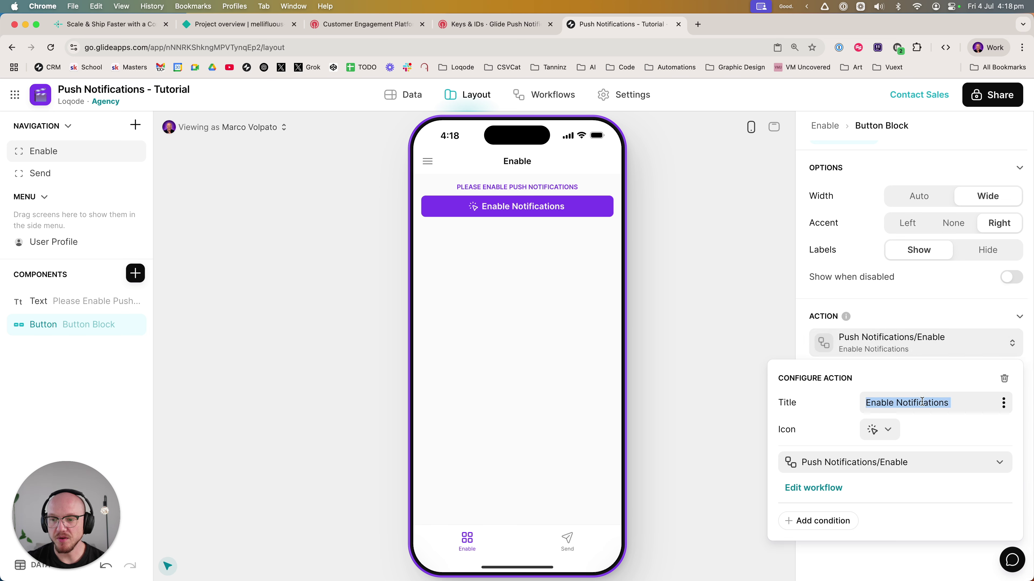
left_click(958, 403)
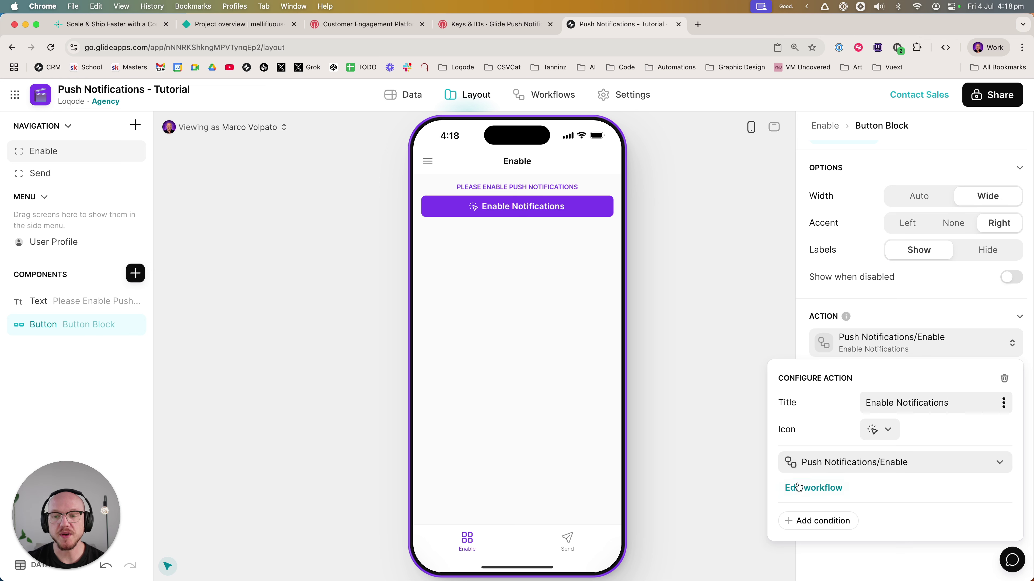
Step: Open the Push Notifications/Enable workflow and set its first action to Open link with the user profile's Push Notifications/URL column as the URL
left_click(833, 488)
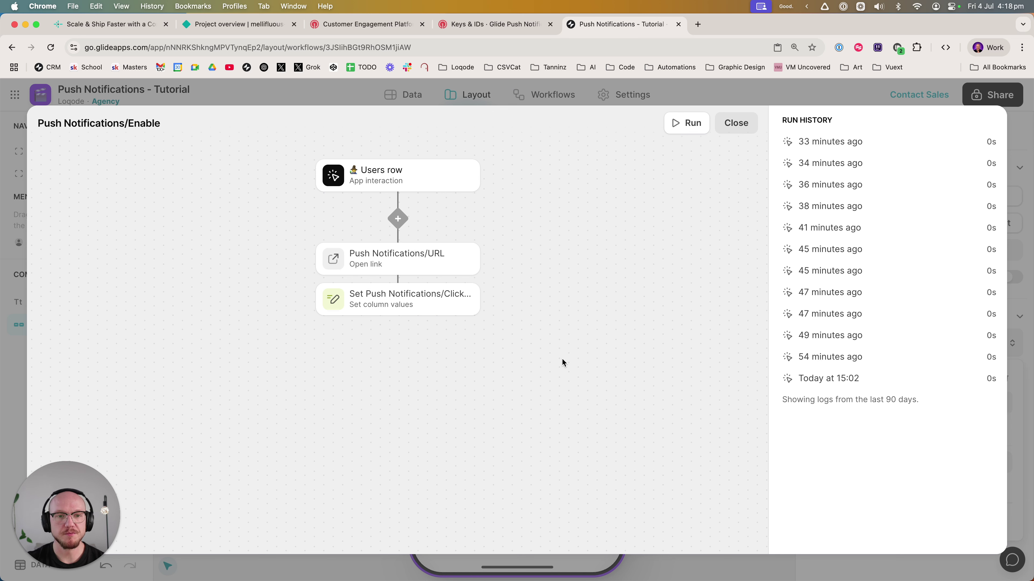
left_click(415, 261)
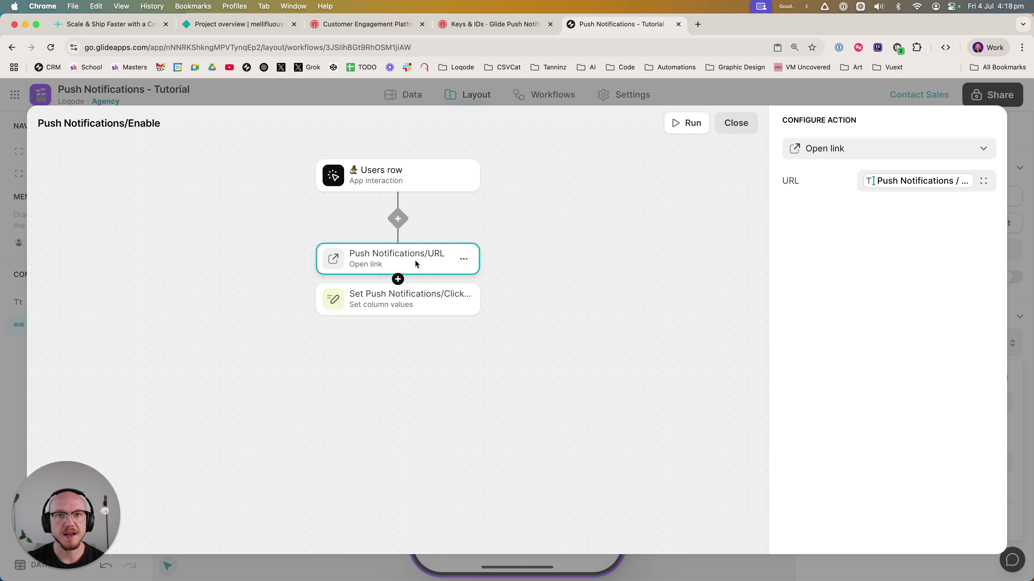
left_click(868, 150)
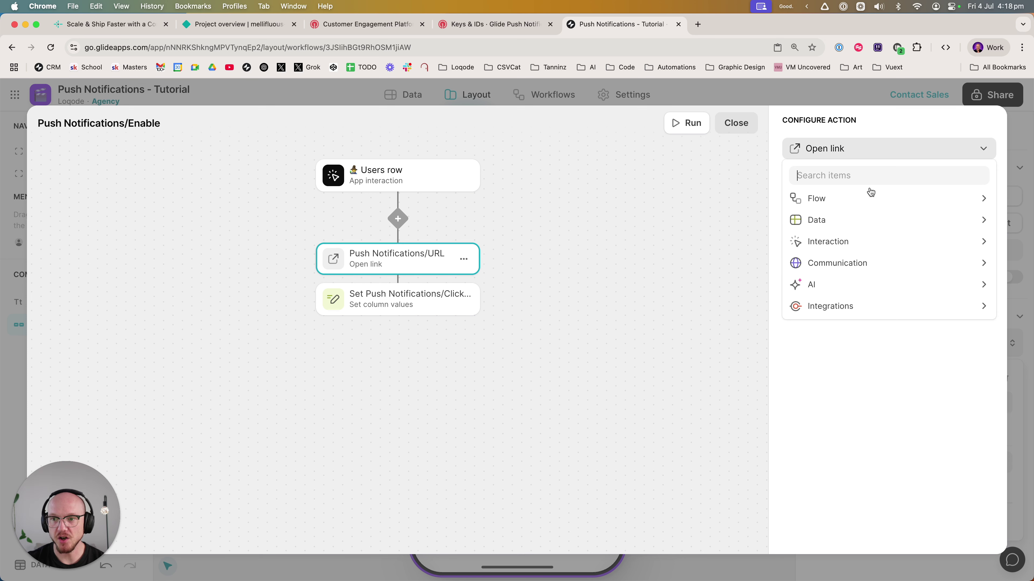
mouse_move(829, 240)
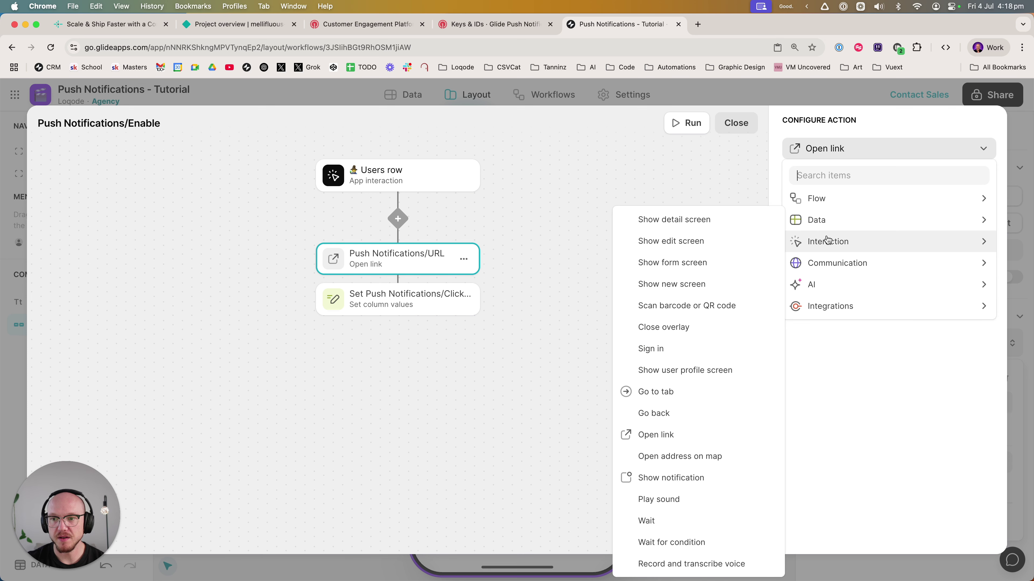
left_click(668, 435)
left_click(983, 181)
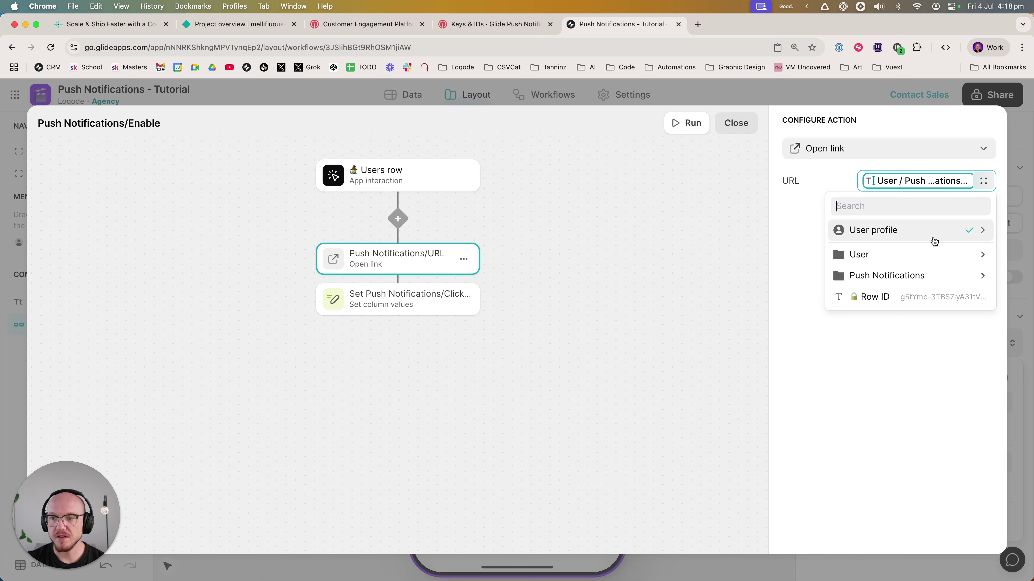
mouse_move(881, 236)
mouse_move(741, 236)
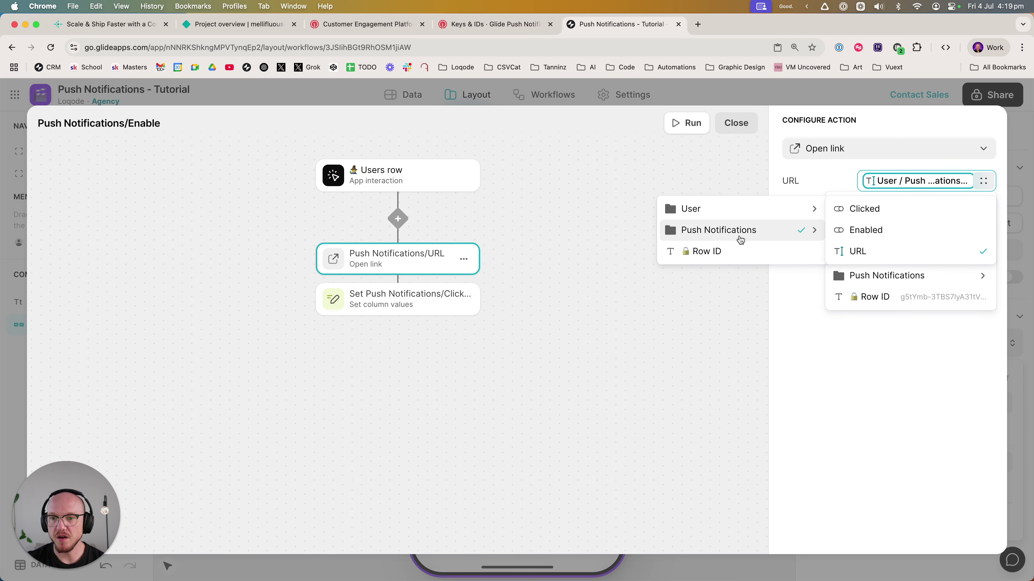
left_click(881, 251)
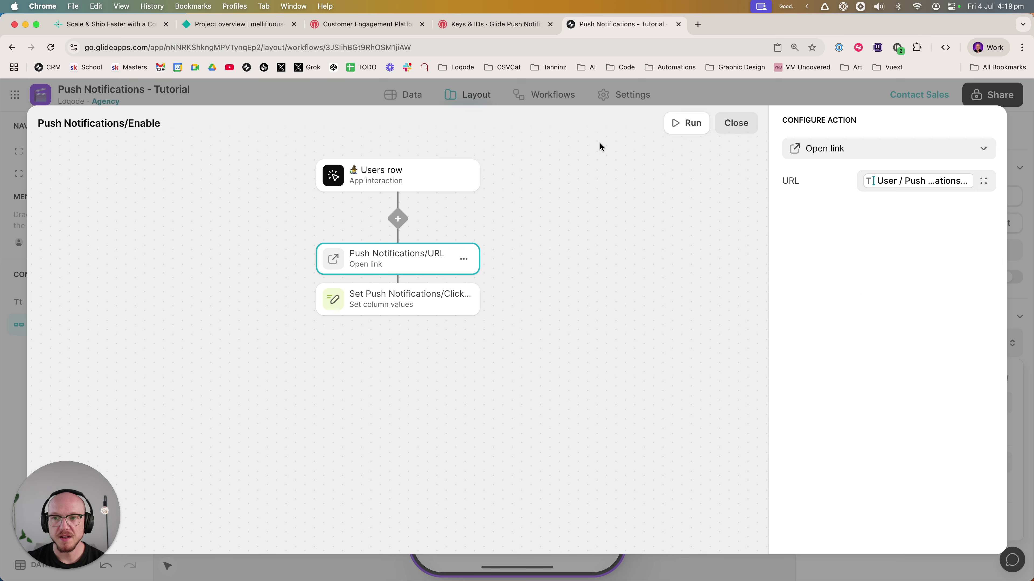
Step: Review the workflow's Set column values action for Push Notifications/Clicked against the Open link action, and close the workflow
left_click(396, 312)
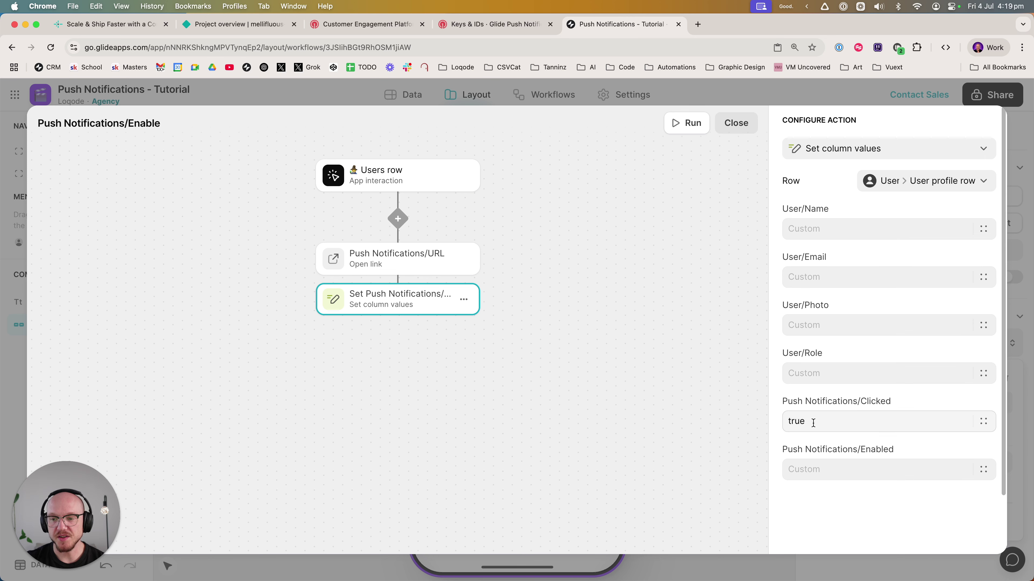
left_click_drag(813, 422, 784, 421)
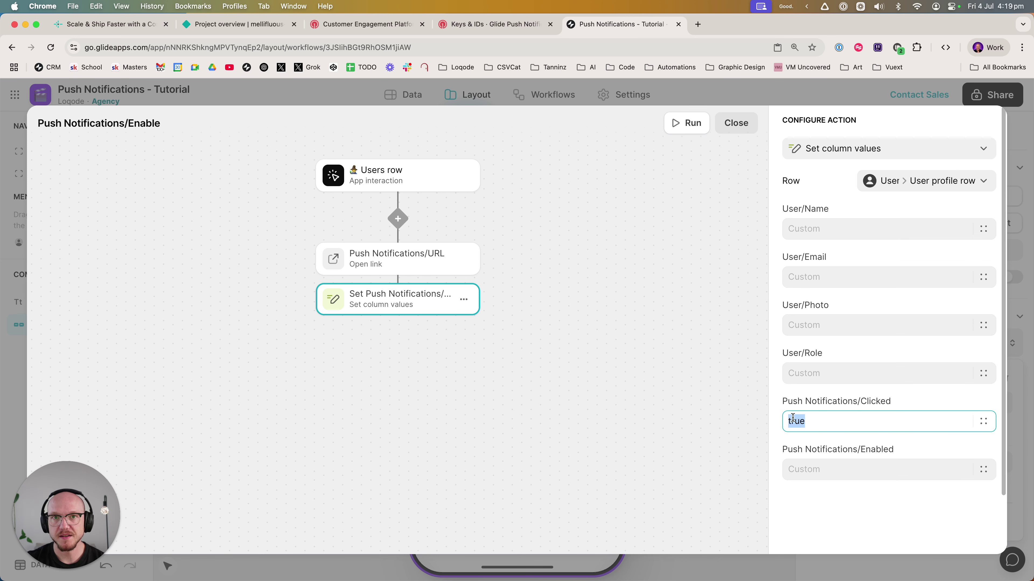
left_click(433, 260)
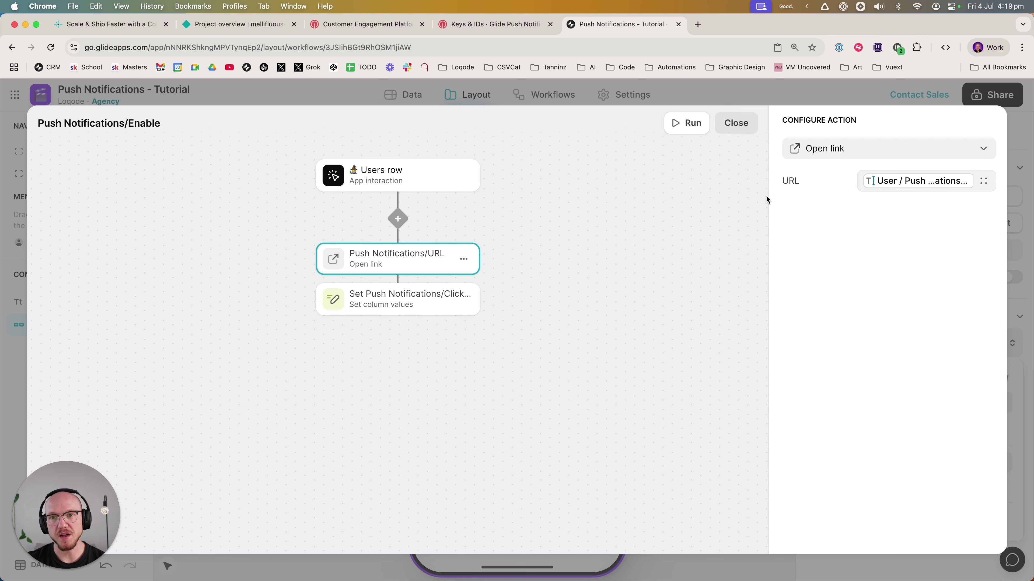
left_click(437, 299)
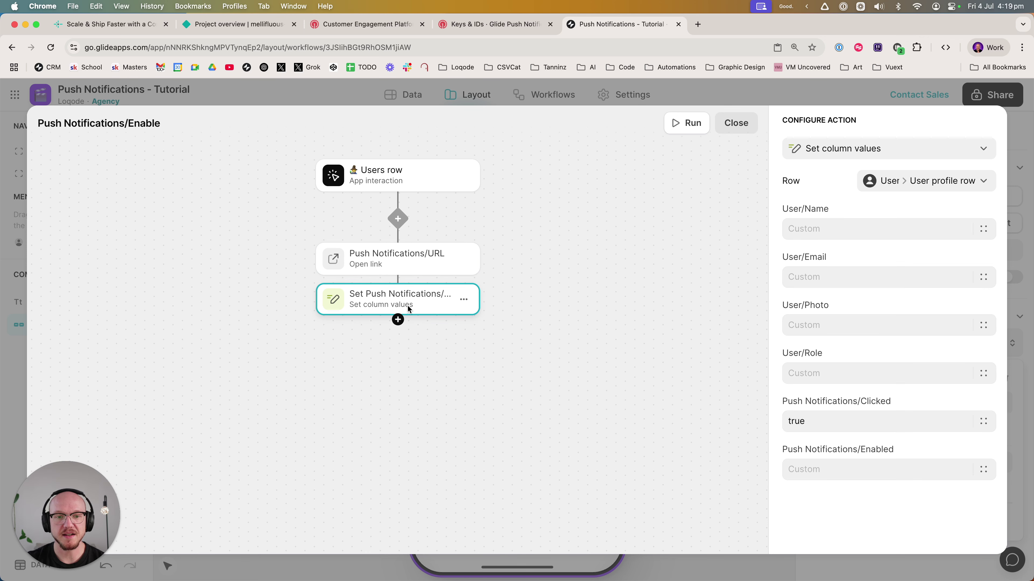
left_click(737, 123)
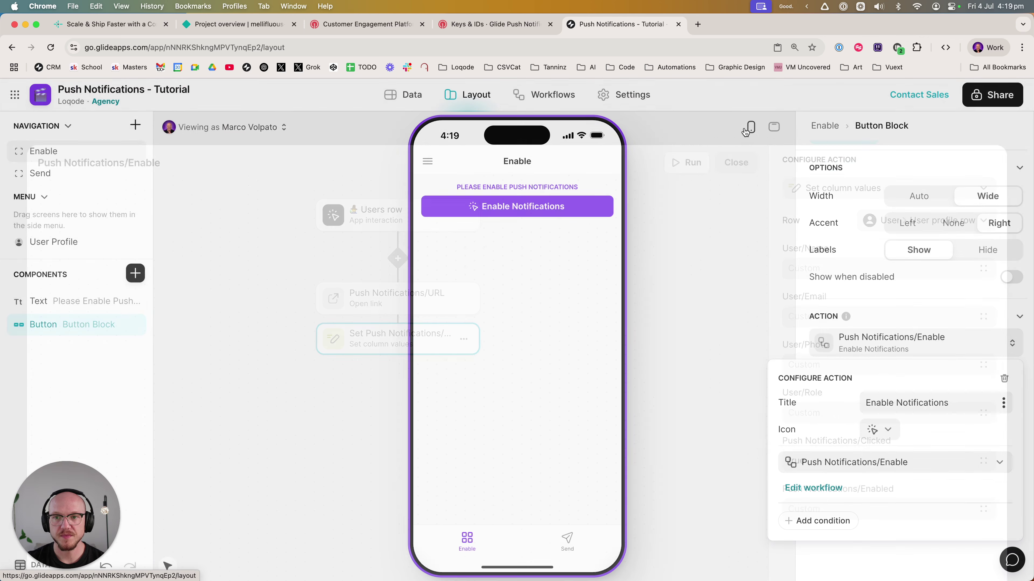
Step: Add a condition allowing the Enable Notifications action only when the user profile's Push Notifications/Clicked is not checked, and close its settings
left_click(833, 522)
left_click(834, 522)
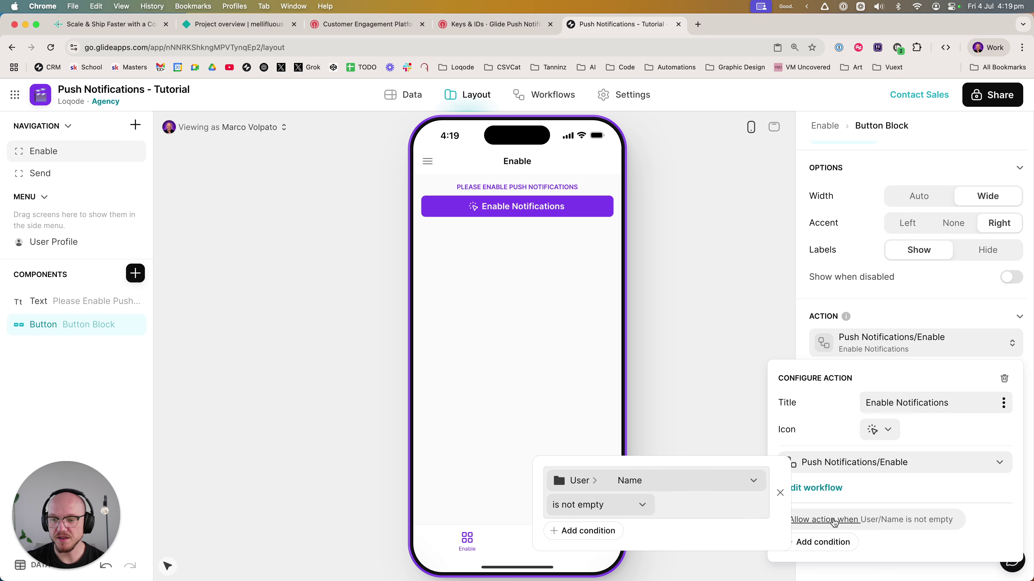
left_click(711, 483)
mouse_move(685, 392)
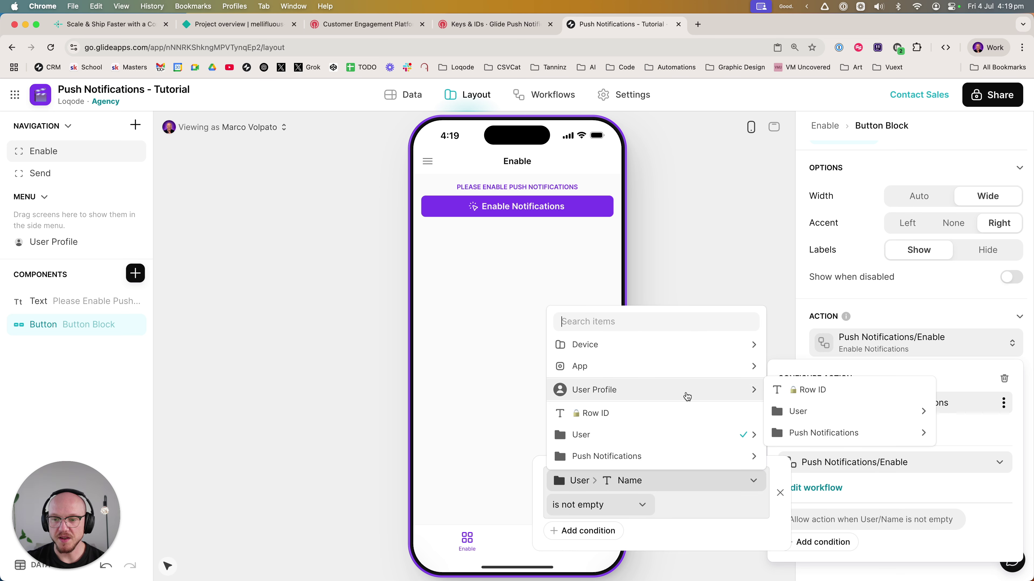
mouse_move(783, 434)
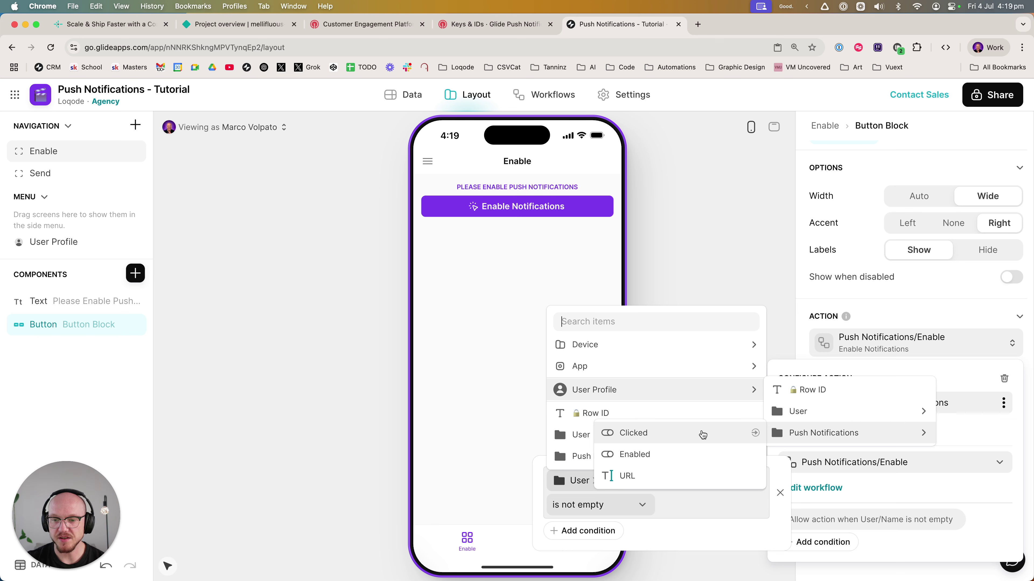
left_click(720, 433)
left_click(579, 515)
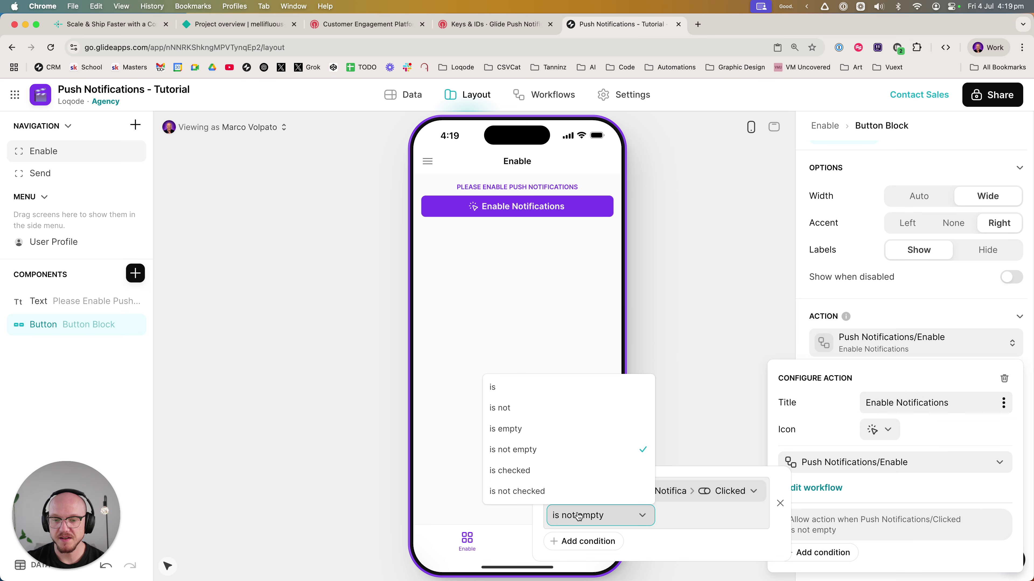
left_click(568, 491)
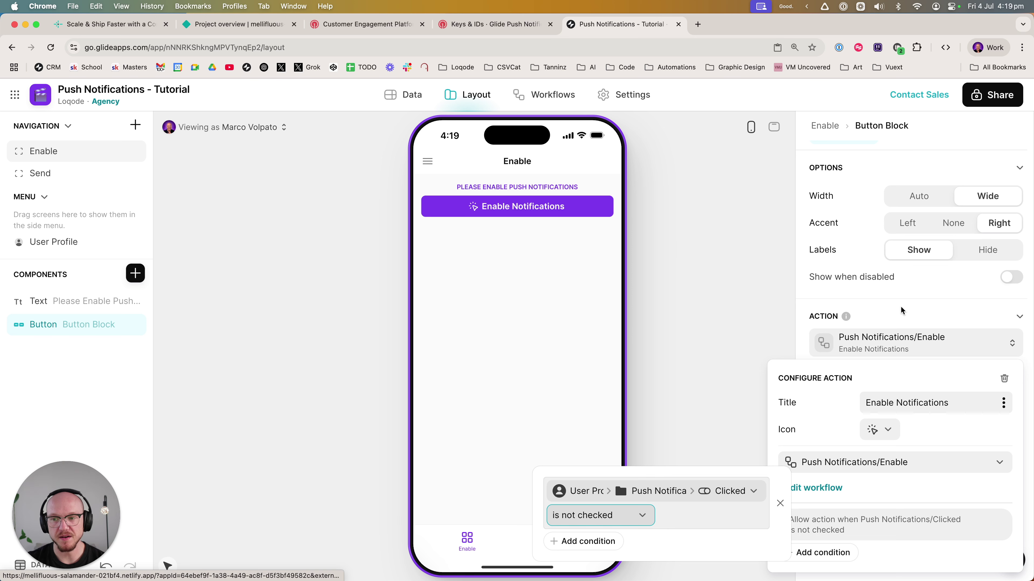
left_click(960, 344)
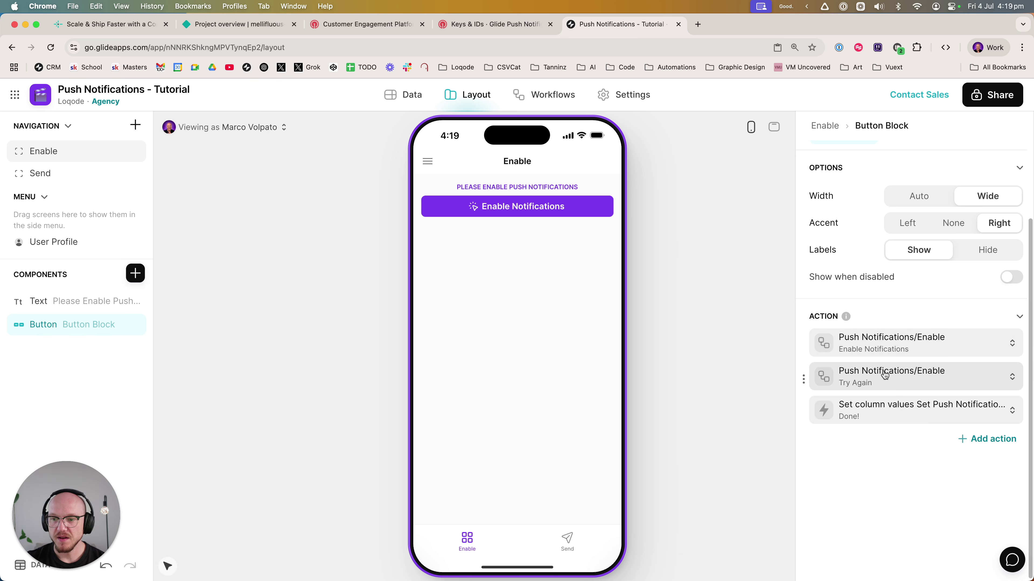
Step: Review the Try Again action of the Enable screen's button, including its Push Notifications/Enable workflow and its Push Notifications/Clicked condition
left_click(870, 380)
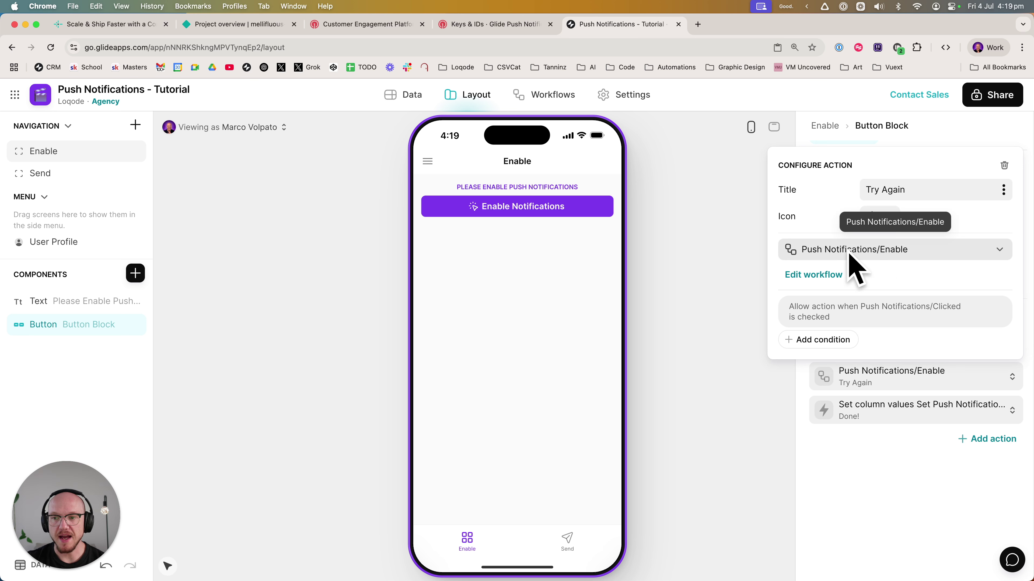
left_click(864, 255)
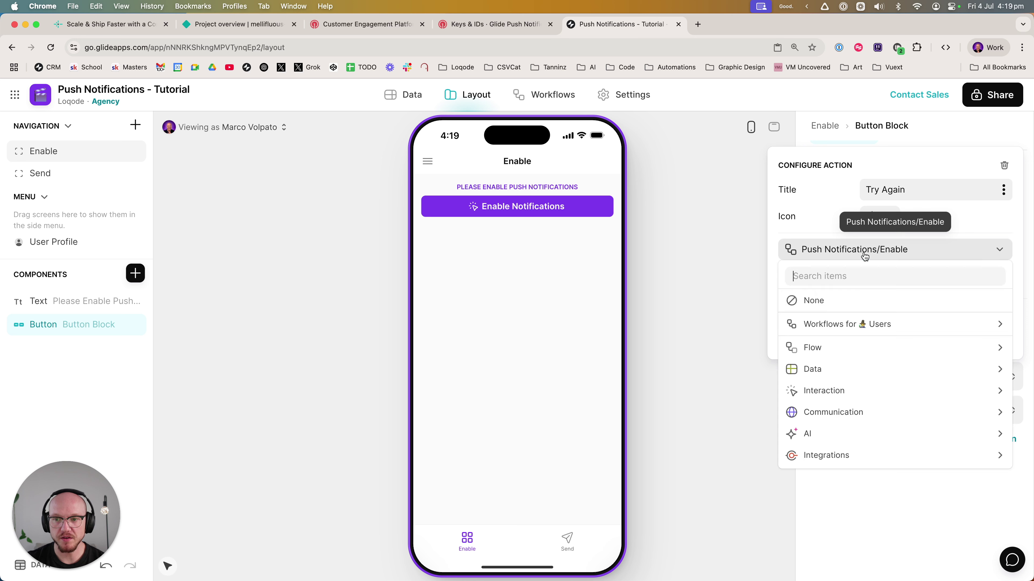
mouse_move(858, 328)
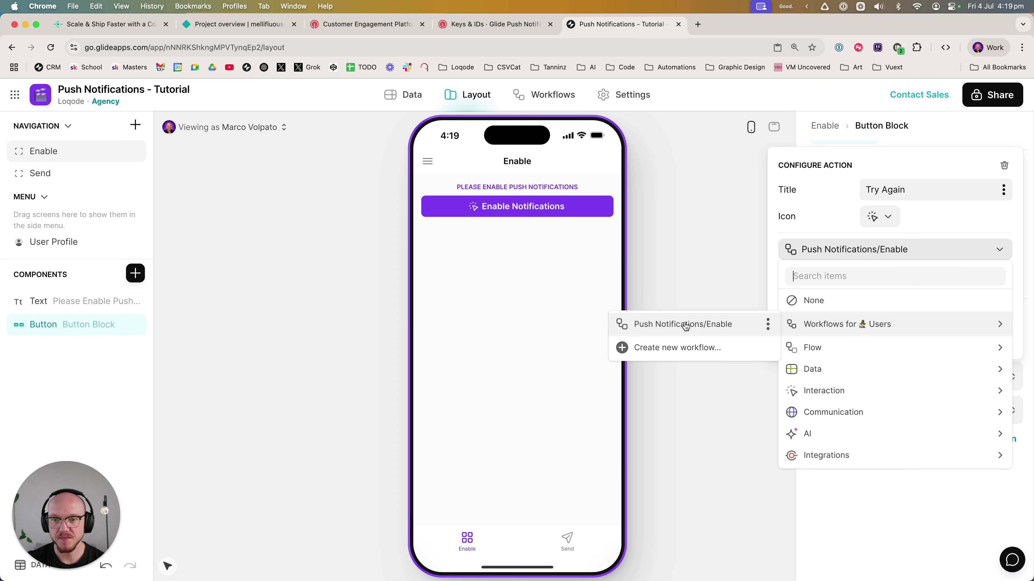
left_click(851, 250)
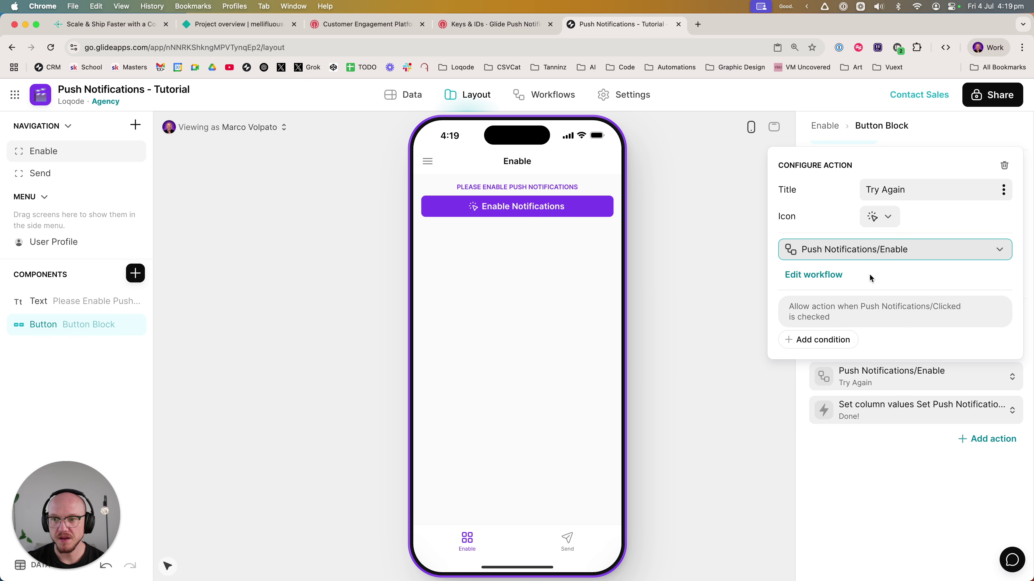
left_click(820, 306)
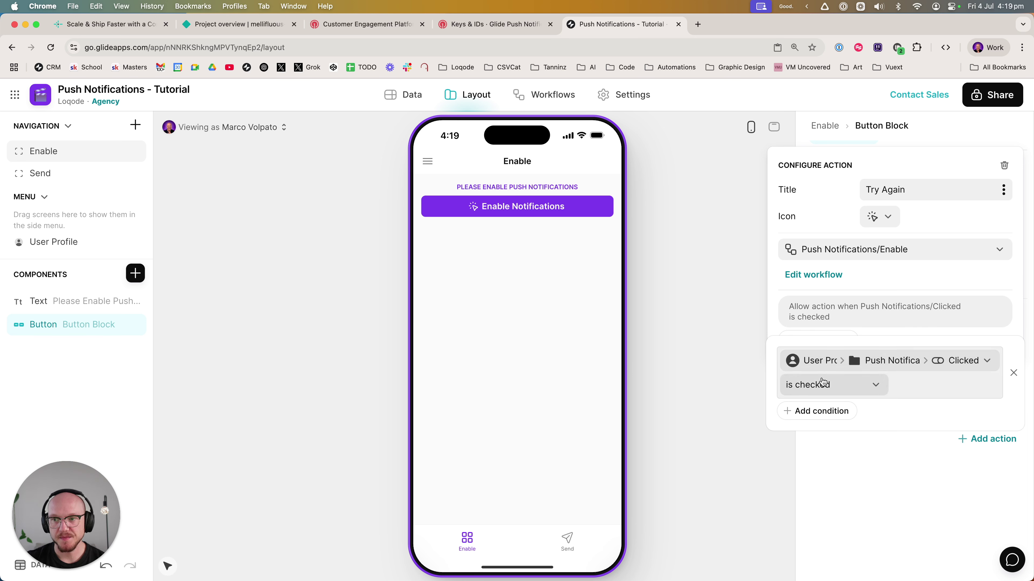
left_click(889, 496)
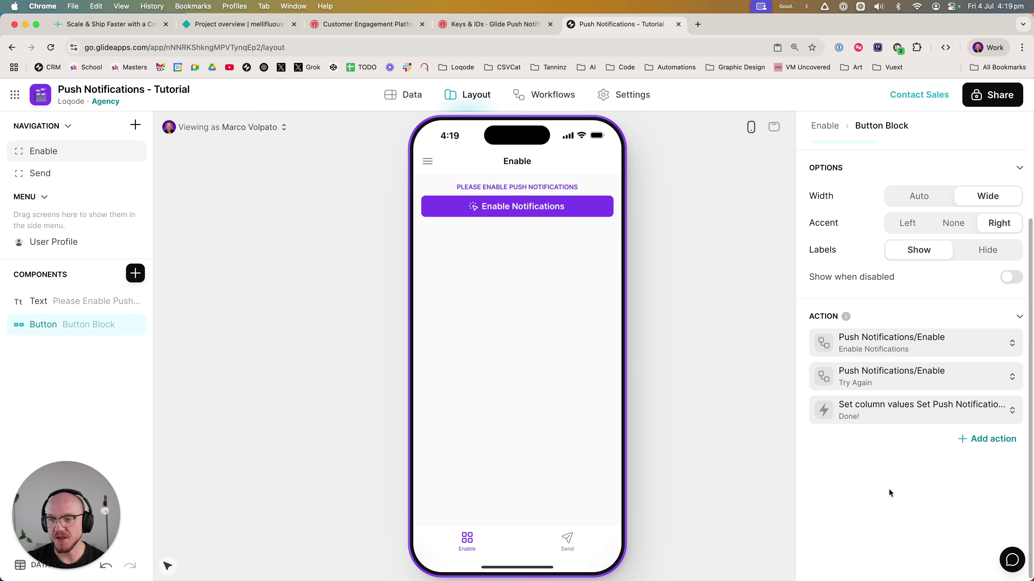
Step: Compare the titles and conditions of the button's Enable Notifications and Try Again actions, and close their settings
left_click(891, 347)
left_click(917, 403)
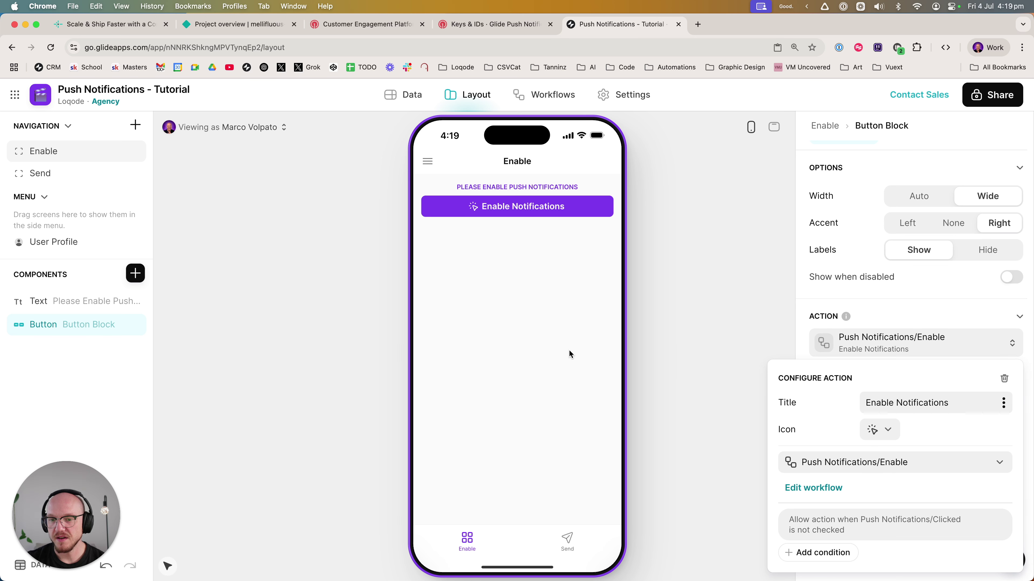
left_click(609, 361)
left_click(890, 385)
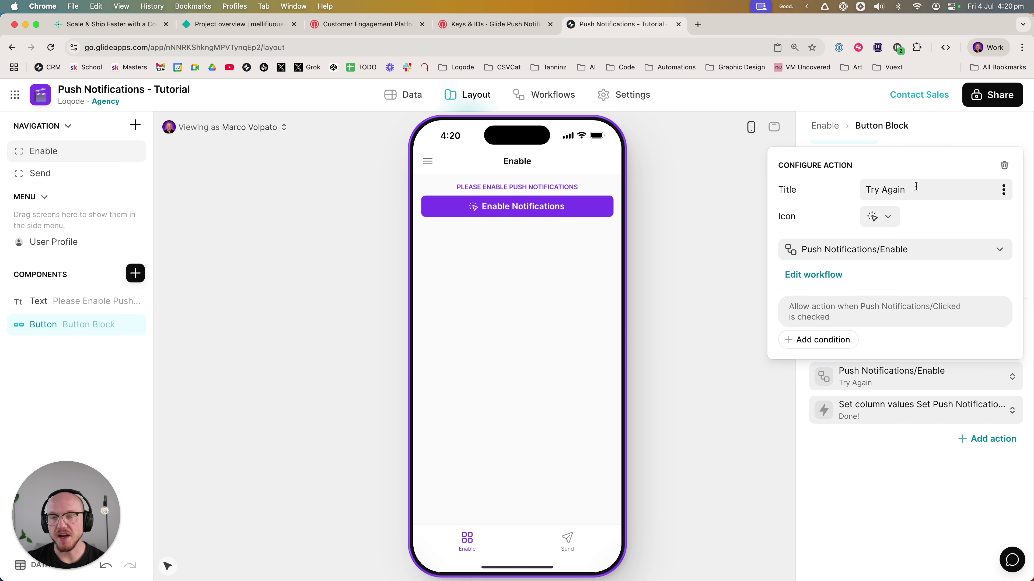
left_click(877, 500)
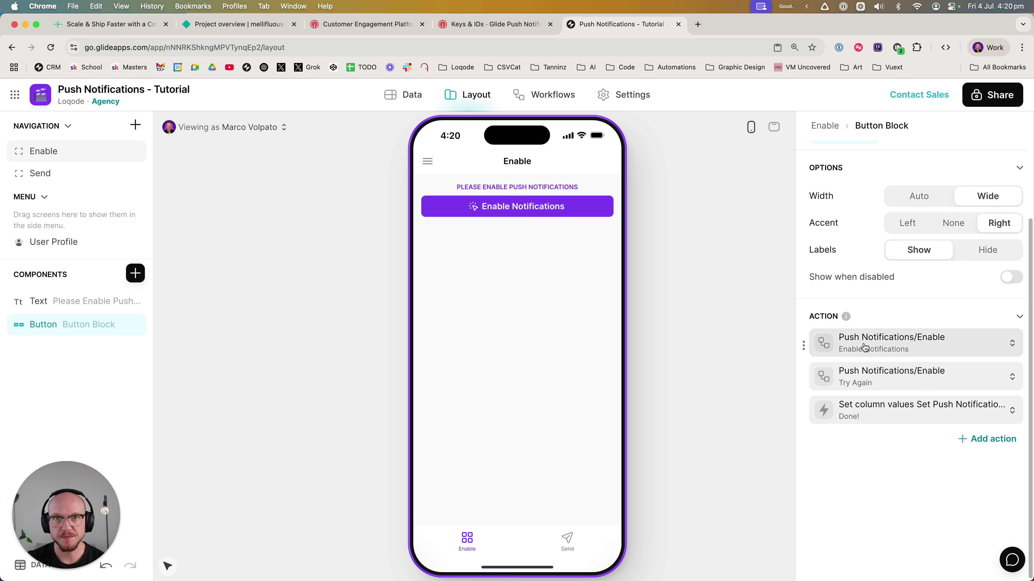
Step: Configure the Done! action's Set column values to target the user profile row and set Push Notifications/Enabled to true
left_click(895, 406)
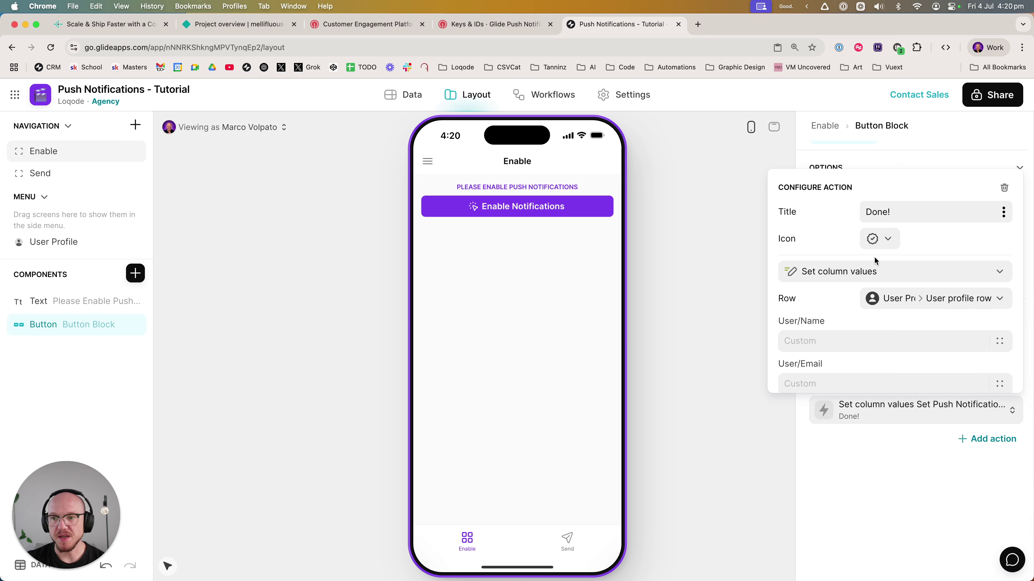
left_click(847, 271)
mouse_move(849, 403)
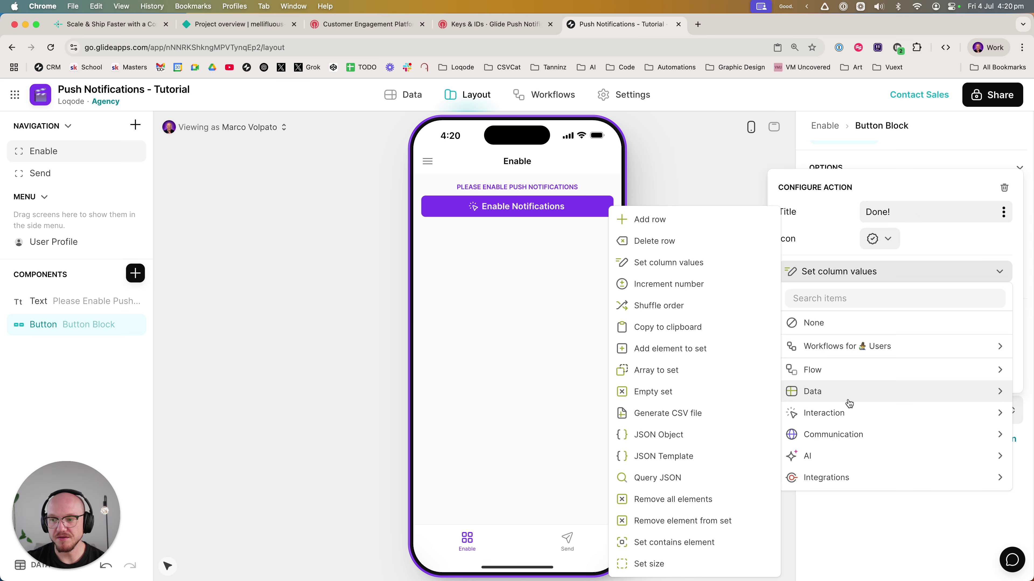
left_click(910, 550)
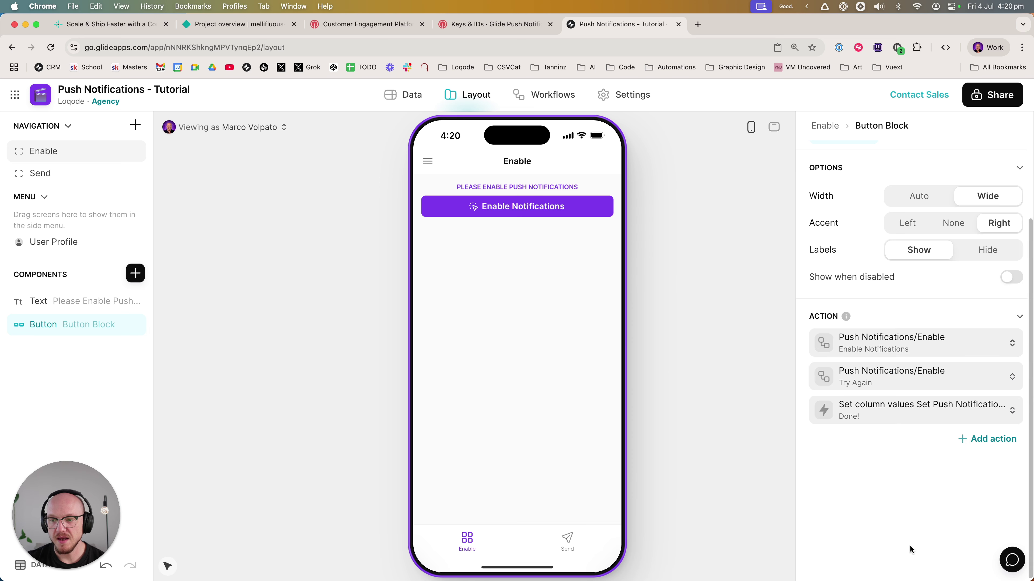
left_click(877, 406)
left_click(908, 300)
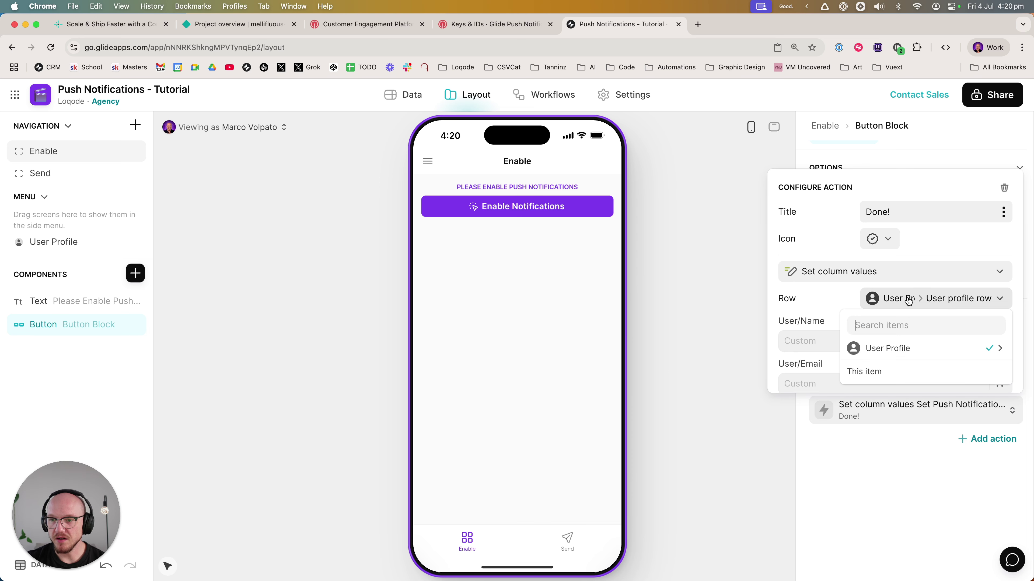
mouse_move(905, 348)
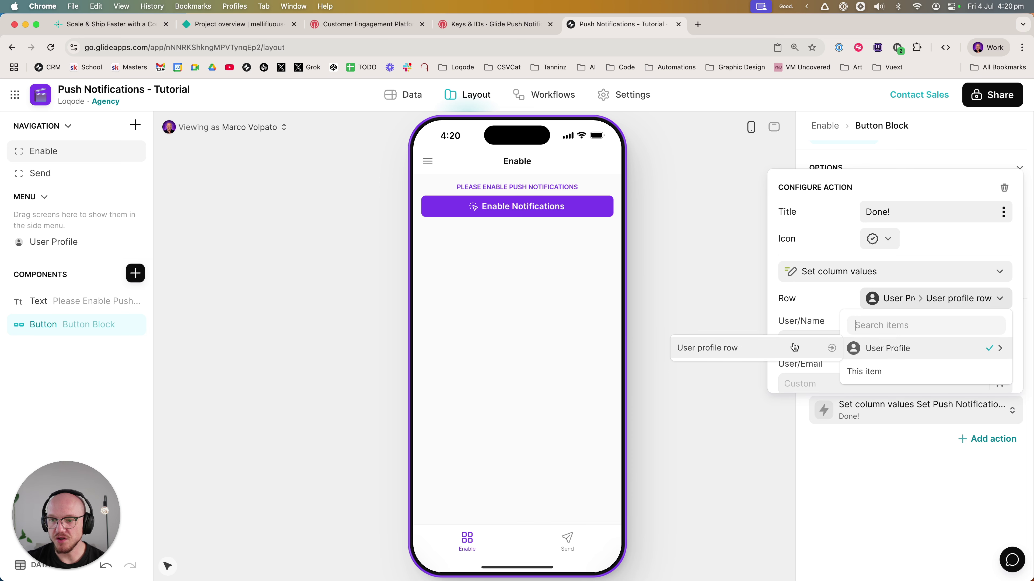
left_click(759, 350)
scroll(853, 307, "down", 10)
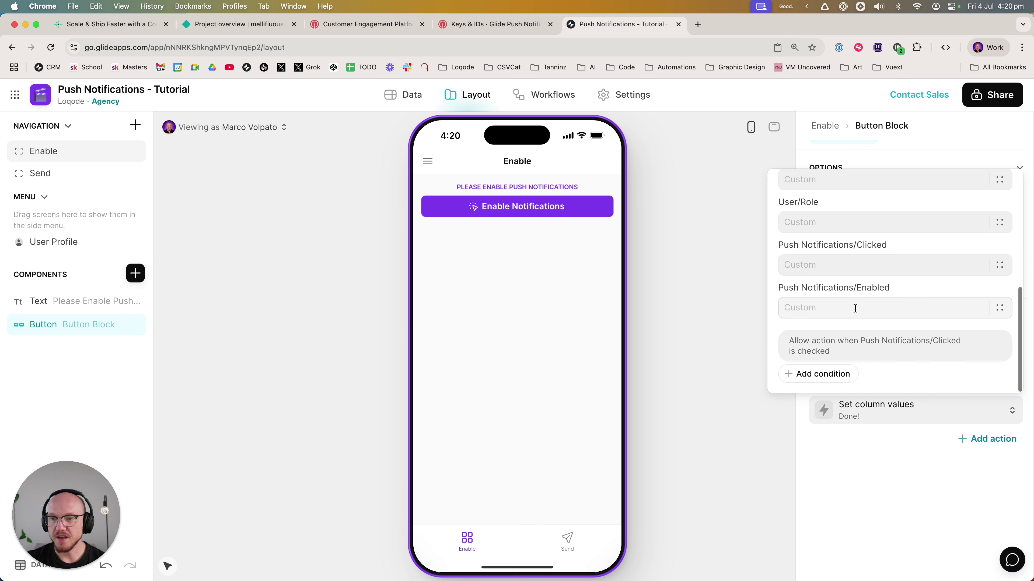
left_click(850, 308)
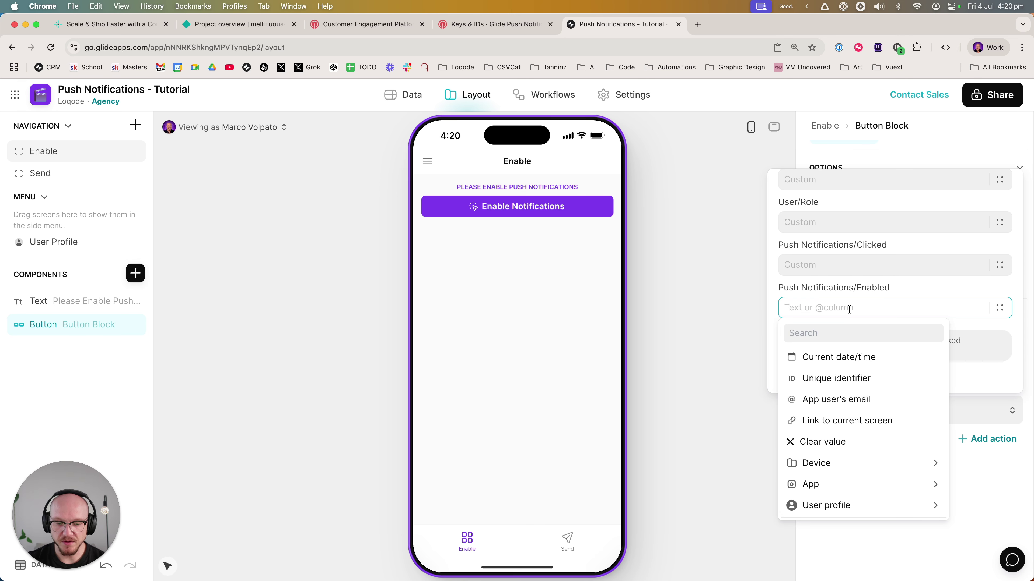
type("true")
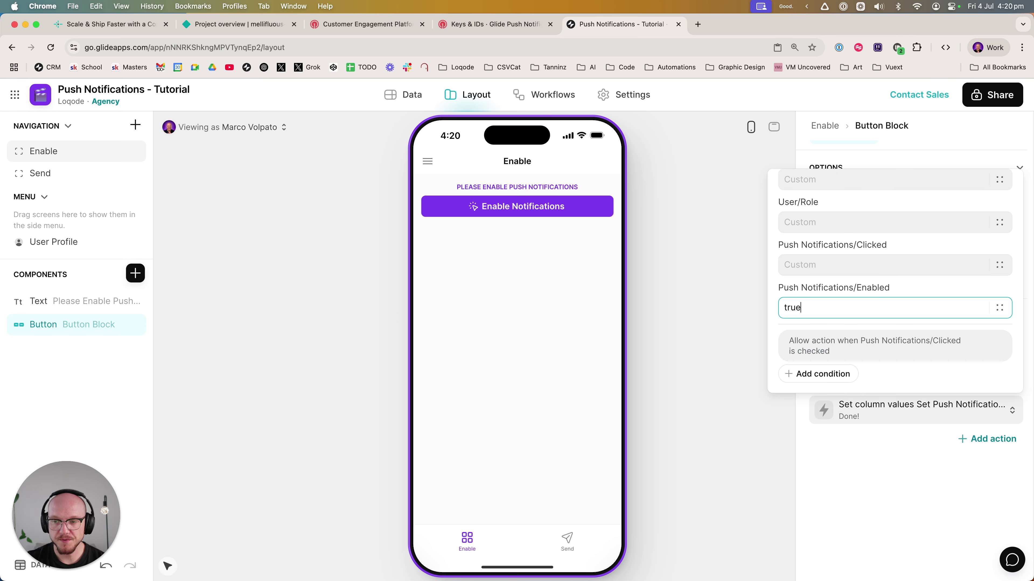
Step: Review the Done! action's condition on the user profile's Push Notifications/Clicked column, and close the action settings
left_click(836, 346)
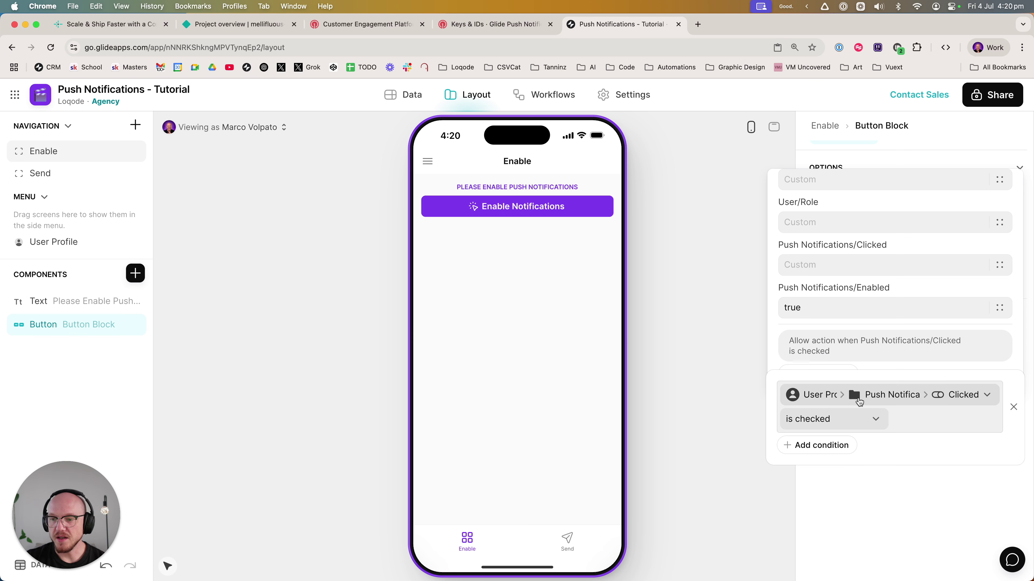
left_click(828, 401)
mouse_move(837, 491)
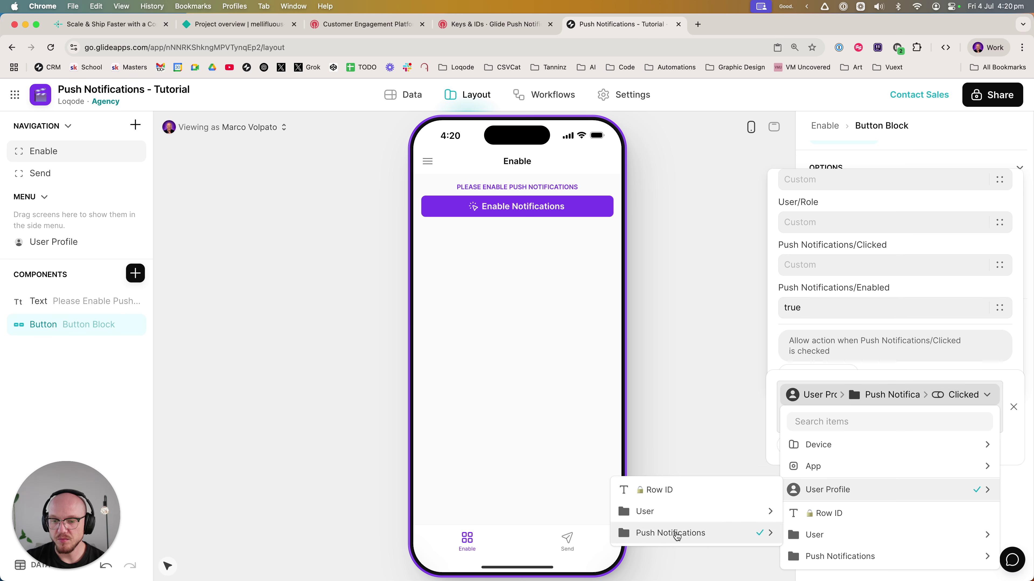
mouse_move(670, 533)
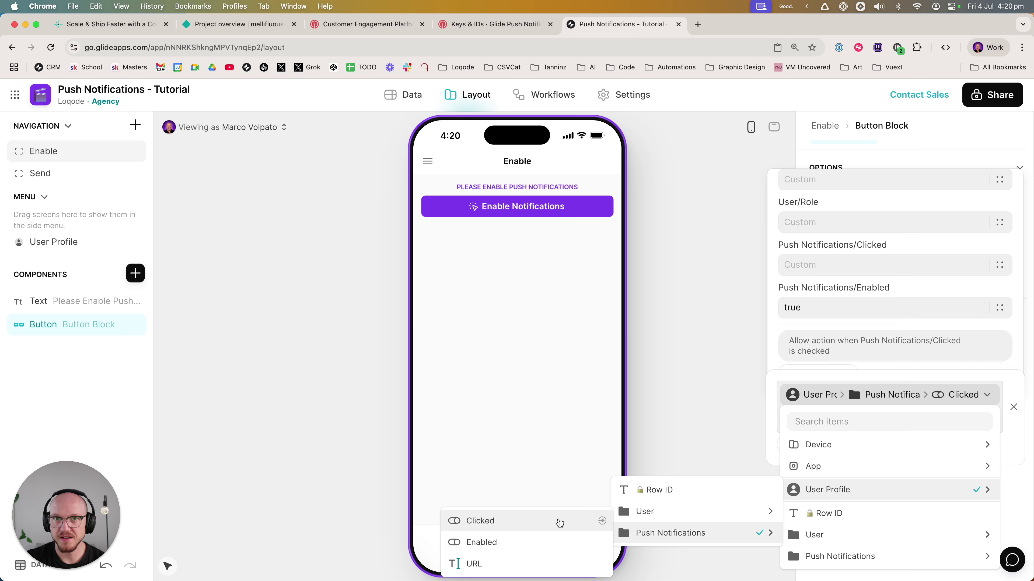
left_click(551, 301)
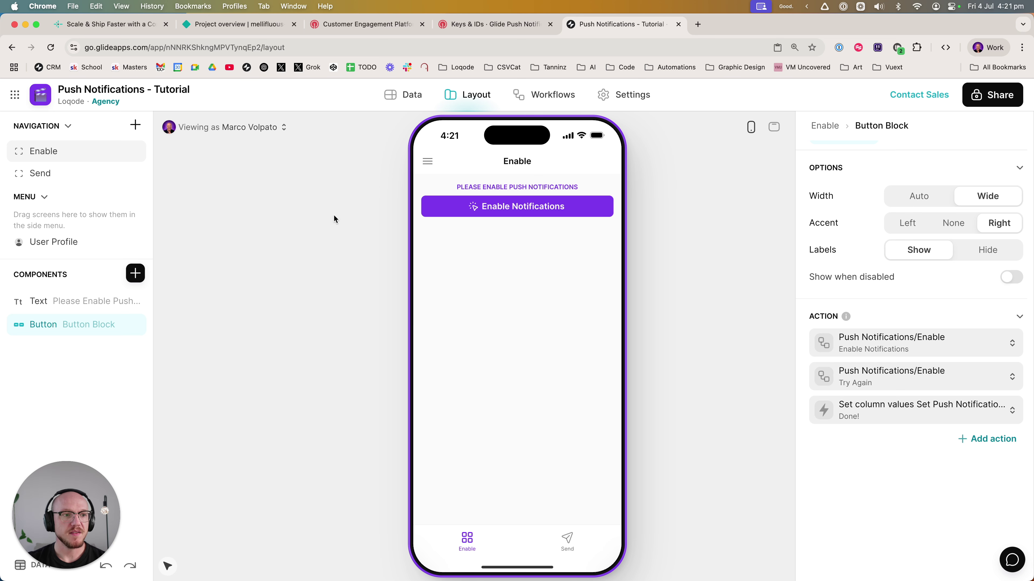
Step: Open the Send screen and check which table is used as its source
left_click(46, 175)
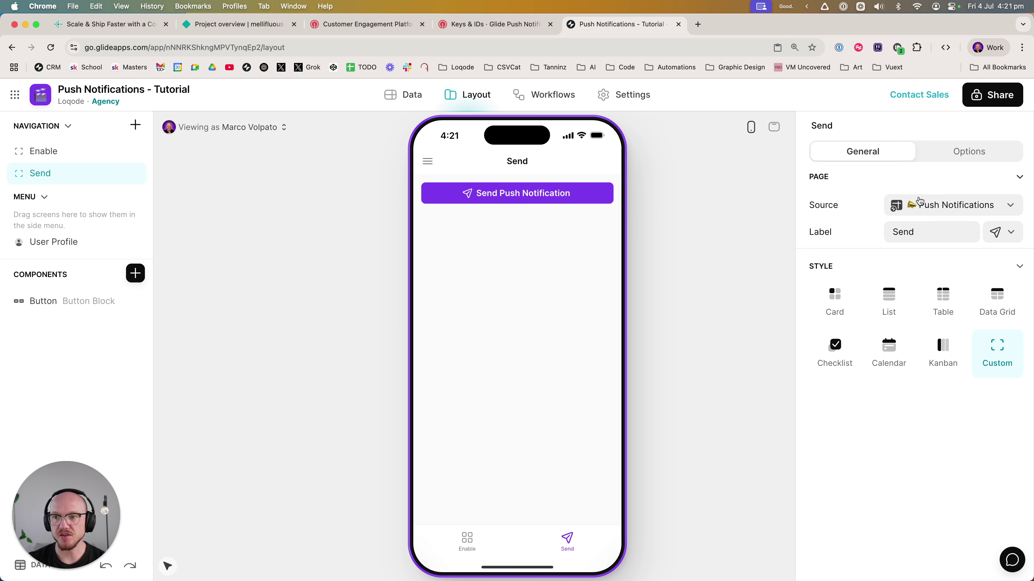
left_click(945, 207)
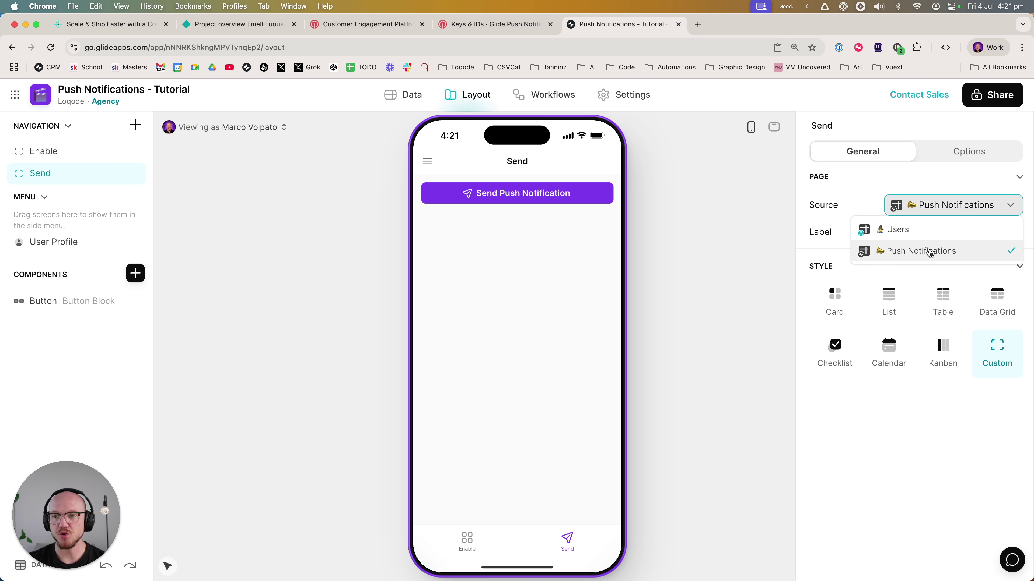
left_click(898, 453)
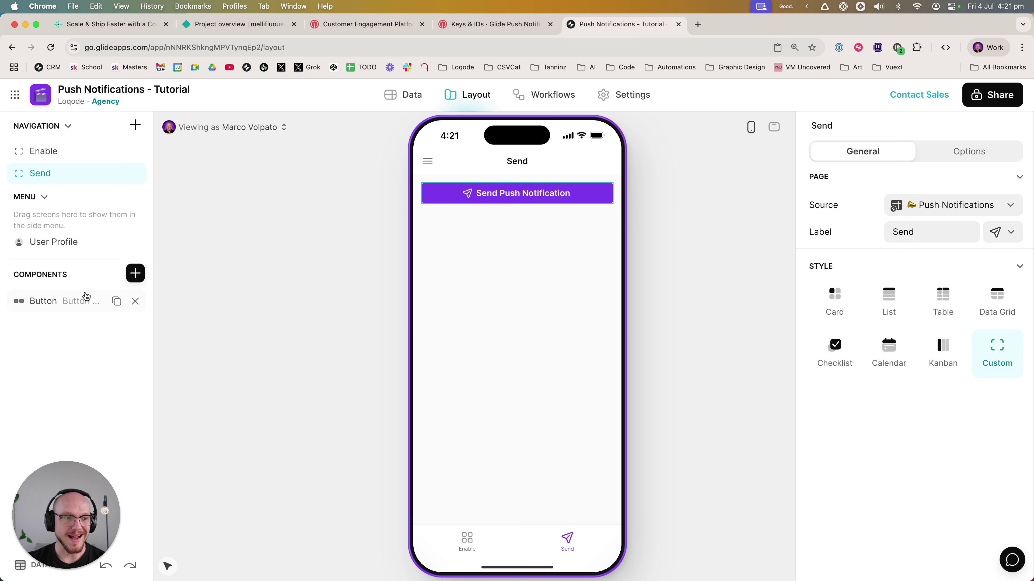
Step: Inspect the Send Push Notification action of the Send screen's Button Block and open its Push Notifications/Send workflow
left_click(62, 304)
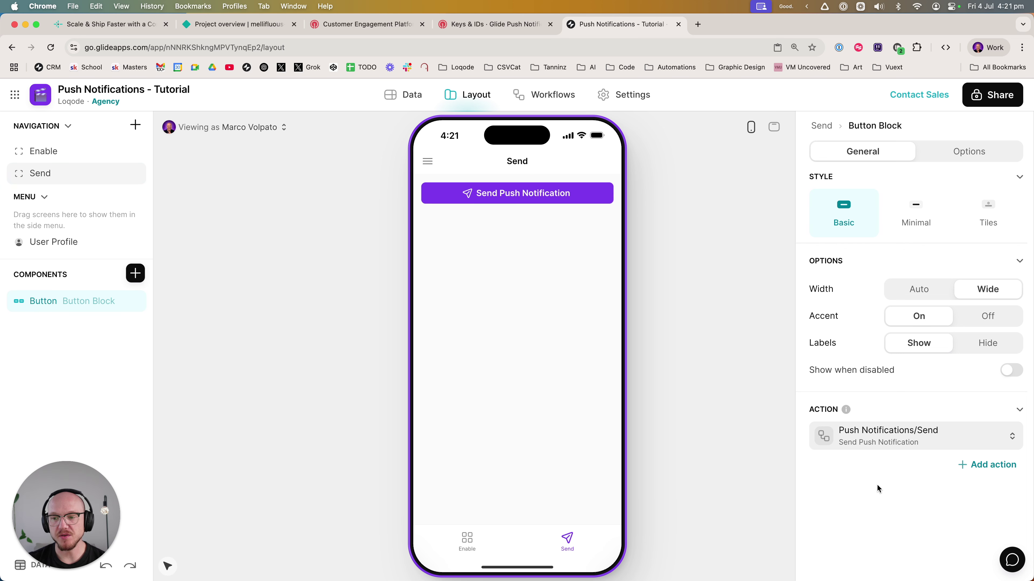
left_click(898, 439)
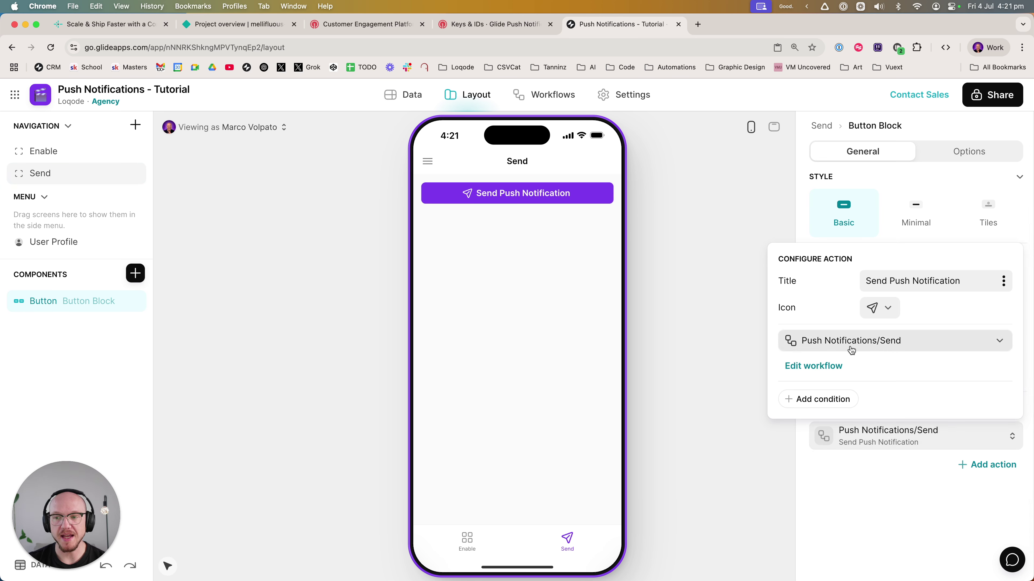
left_click(816, 368)
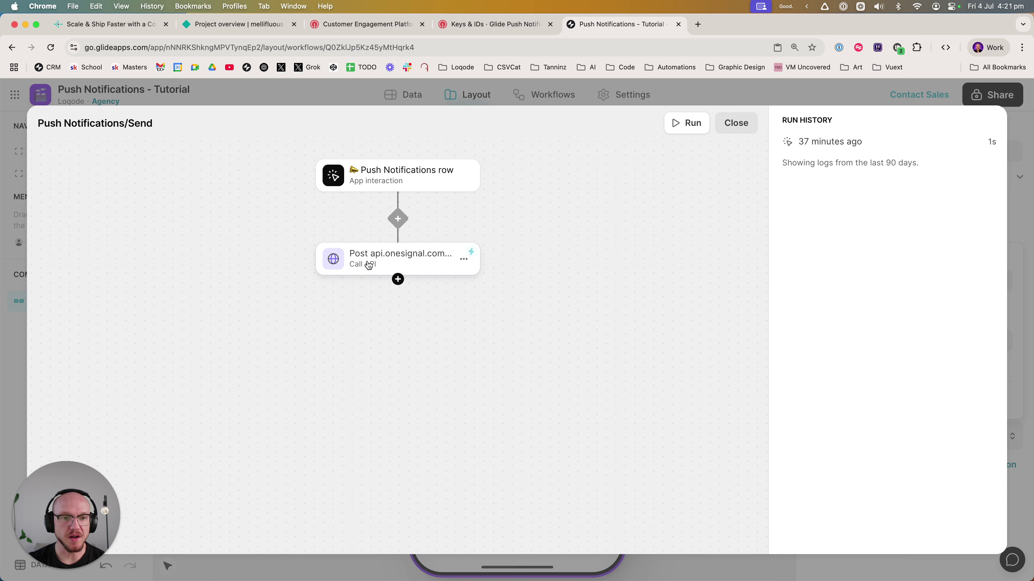
Step: Examine the workflow's Call API action, checking the endpoint's ?c=push parameter and the Authorization header
left_click(365, 265)
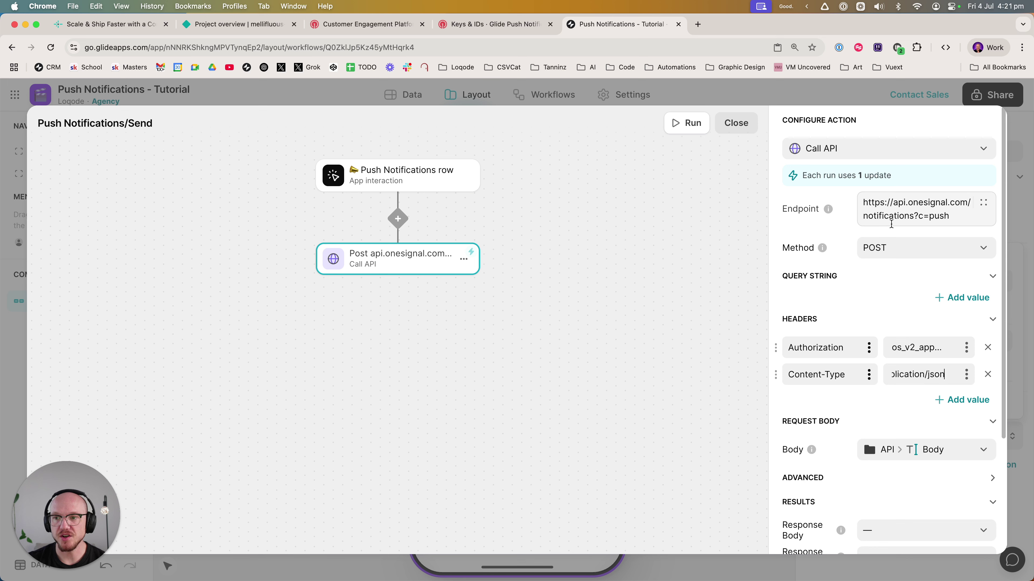
left_click_drag(913, 216, 950, 215)
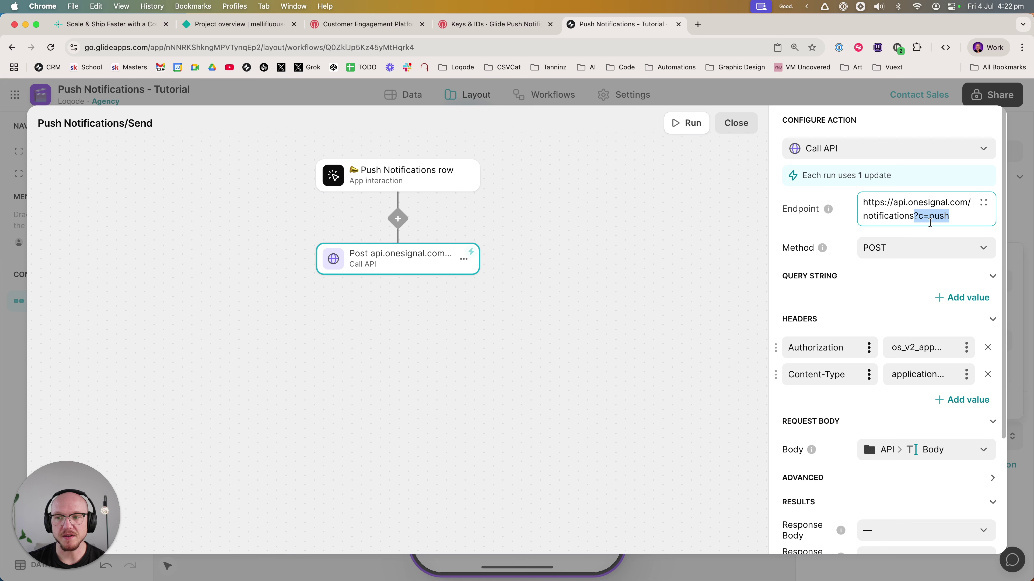
left_click(851, 239)
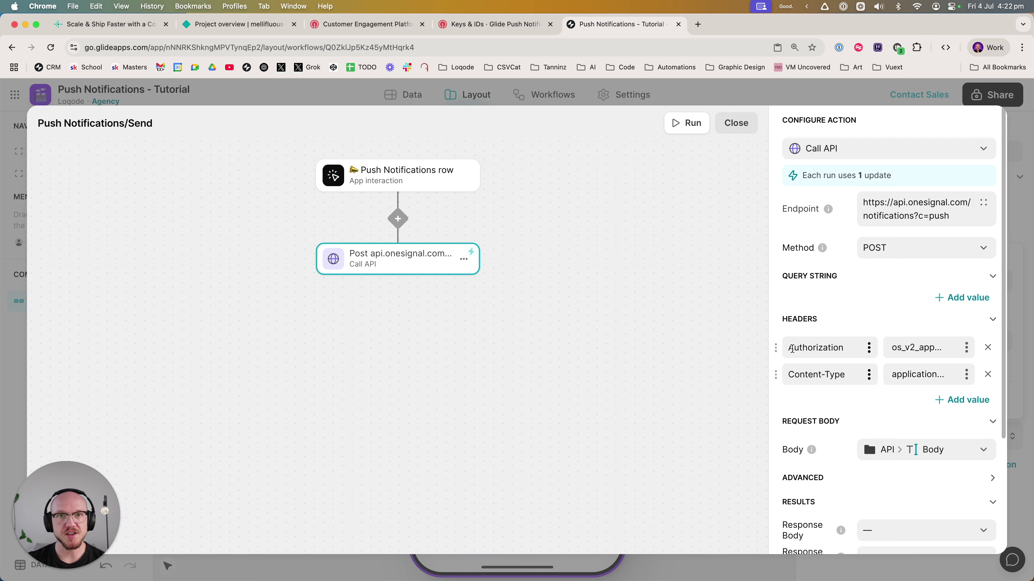
left_click(792, 348)
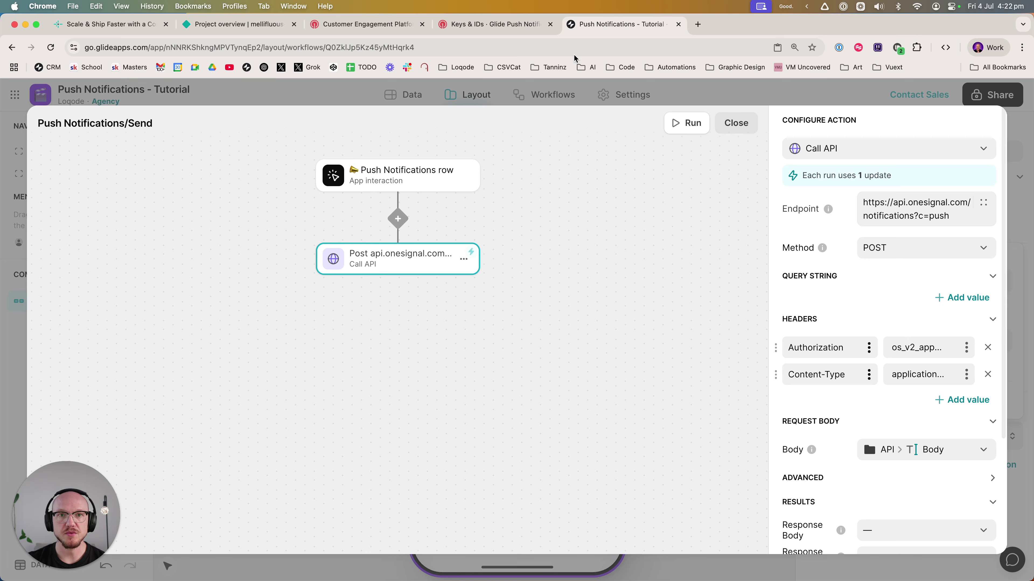
Step: Switch to OneSignal's Keys & IDs page and create an API authentication key named Glide Notifications
left_click(462, 26)
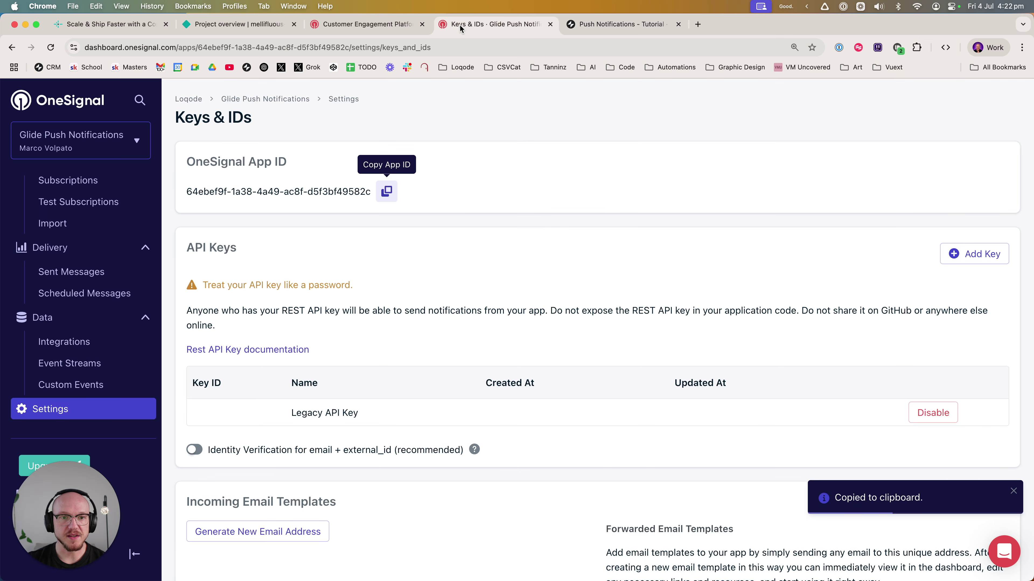
left_click(981, 257)
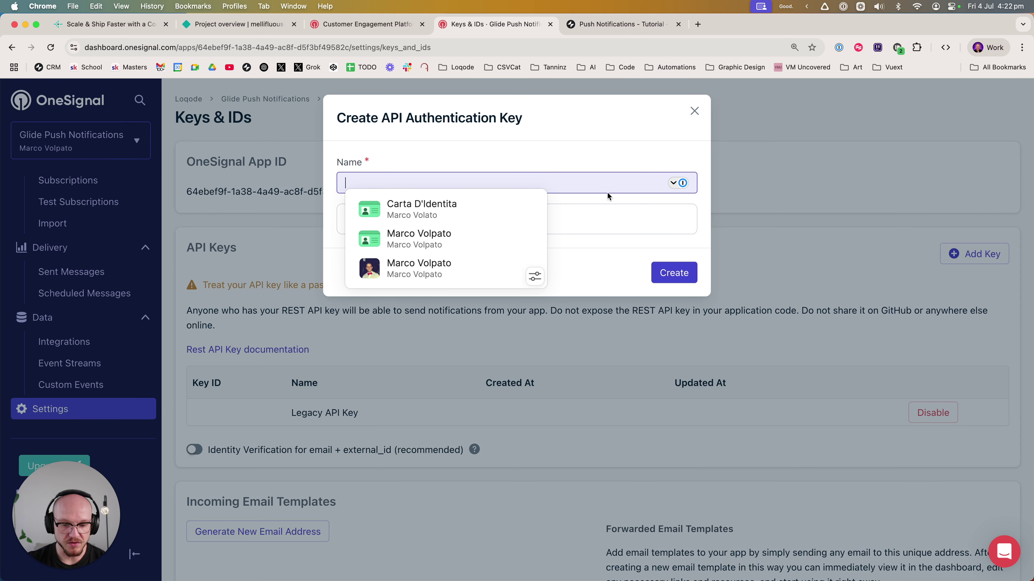
type("Glide Notifications")
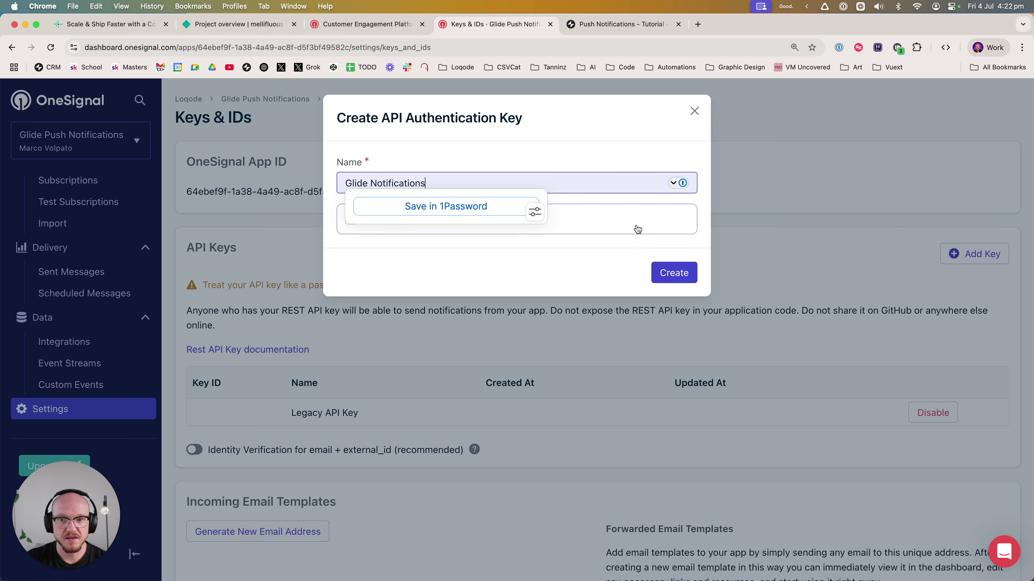
left_click(667, 271)
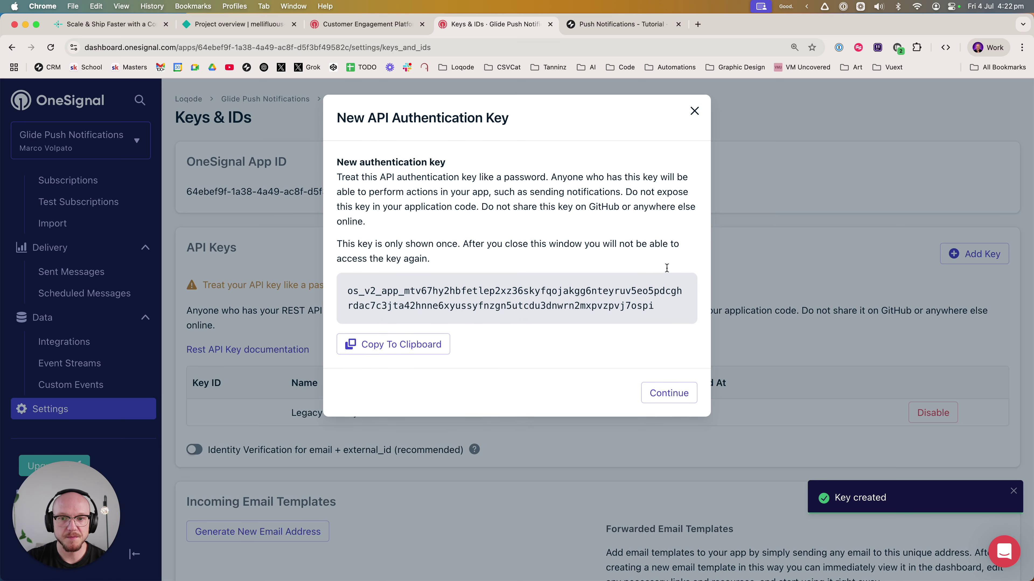
Step: Copy the new OneSignal API authentication key and paste it as the Authorization header value in Glide's Call API action
double_click(480, 288)
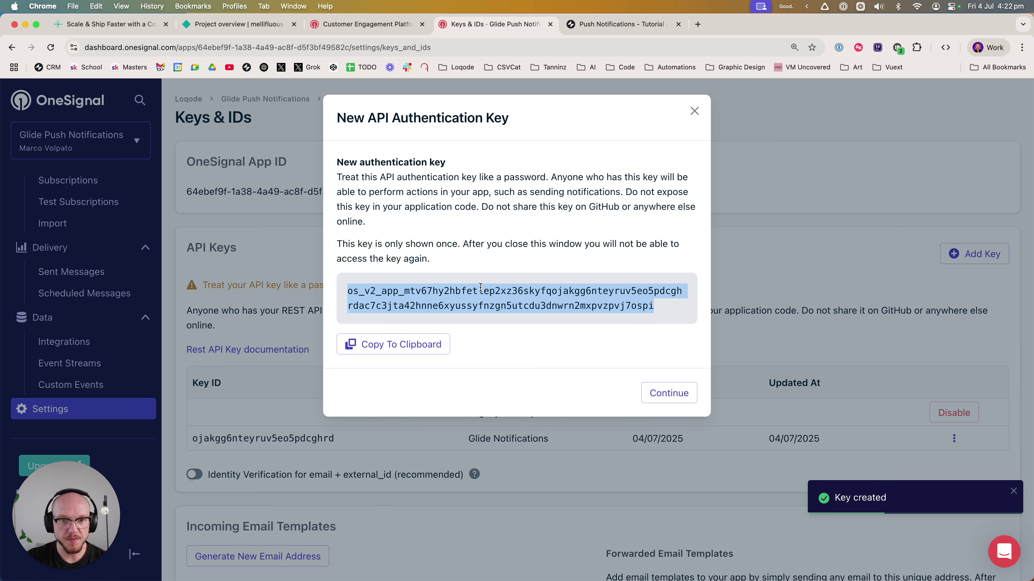
left_click(434, 352)
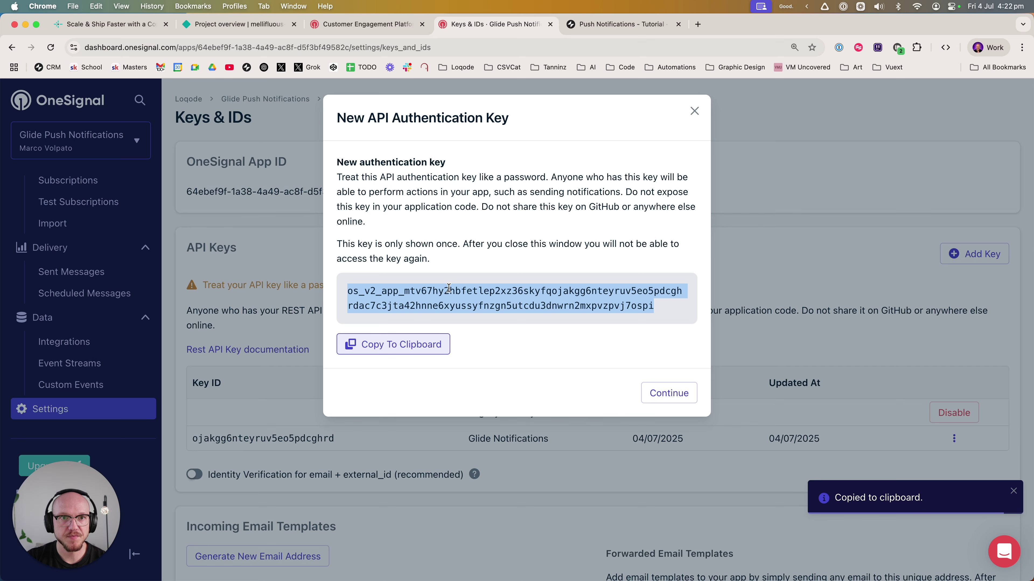
left_click(646, 32)
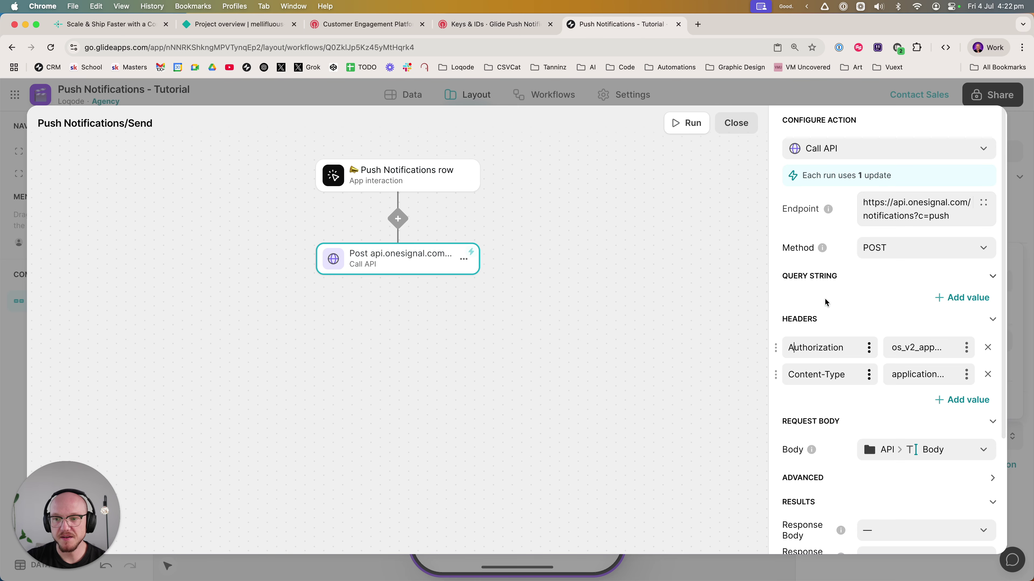
left_click(902, 344)
key("super+a")
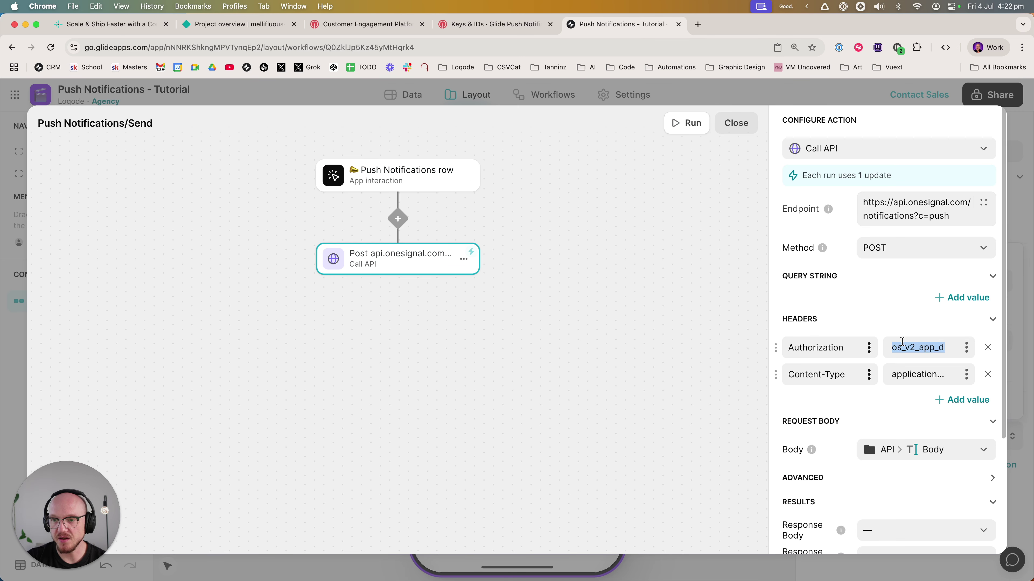
key("super+v")
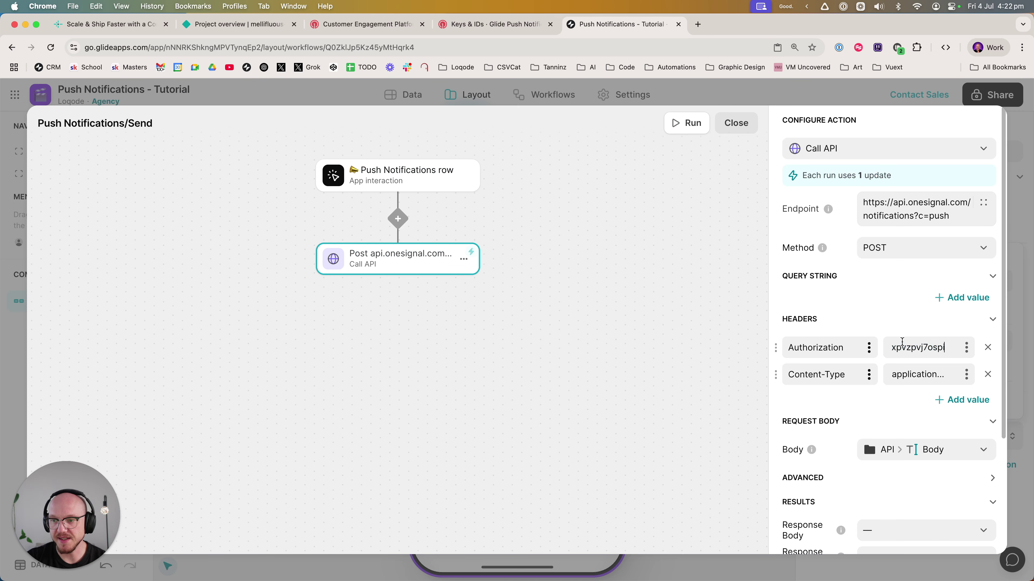
left_click(805, 397)
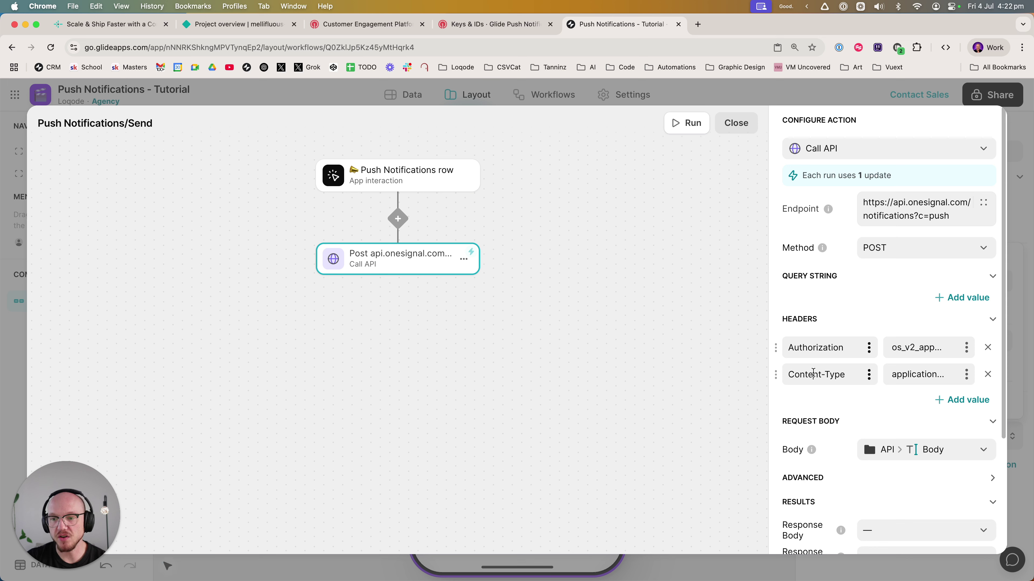
Step: Widen the action's configuration pane to check the full value of the Content-Type header
double_click(916, 373)
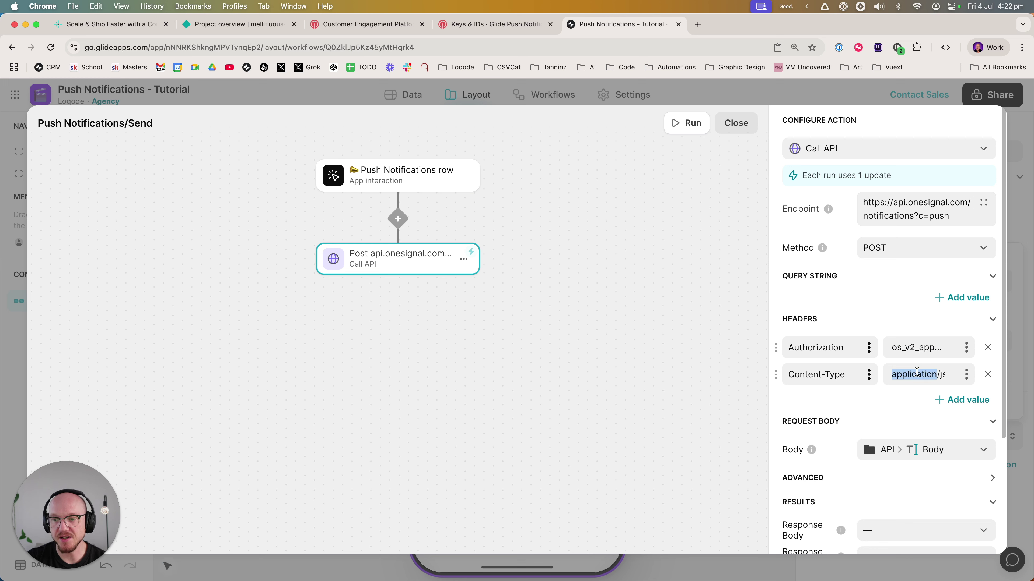
key("super+a")
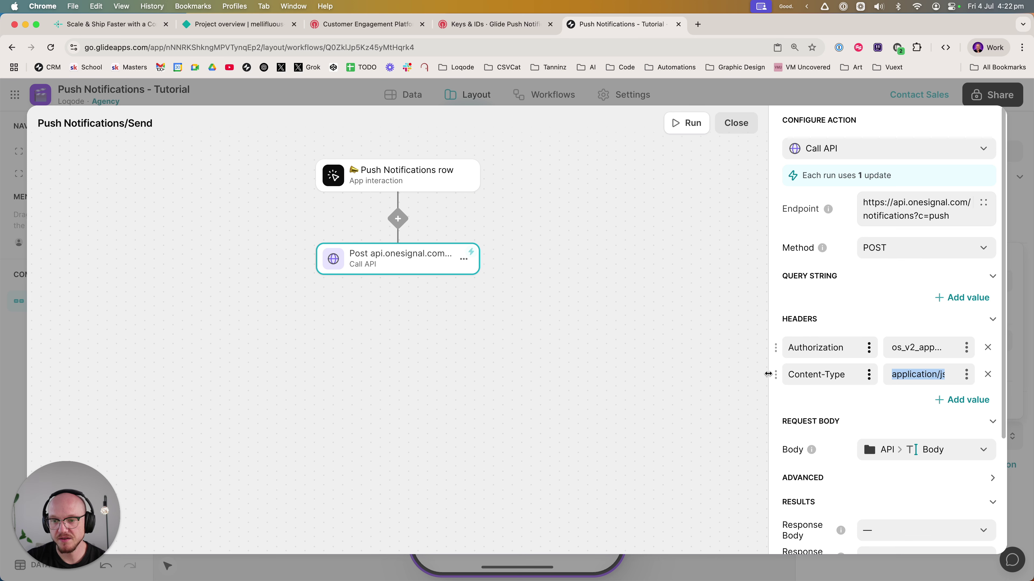
left_click_drag(768, 374, 656, 374)
Step: Check which API column supplies the Call API request body, then close the Push Notifications/Send workflow
scroll(770, 412, "down", 4)
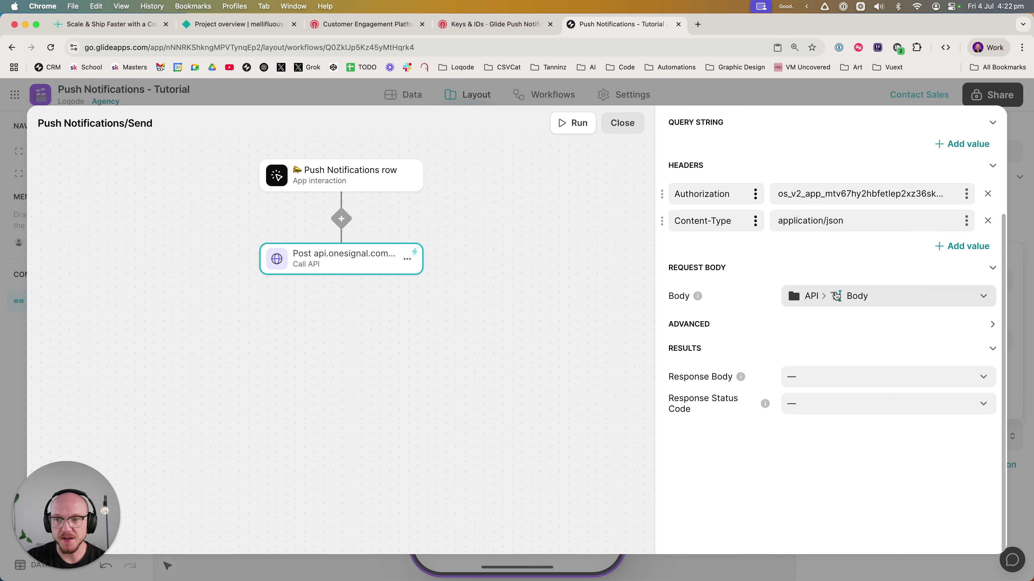
left_click(836, 296)
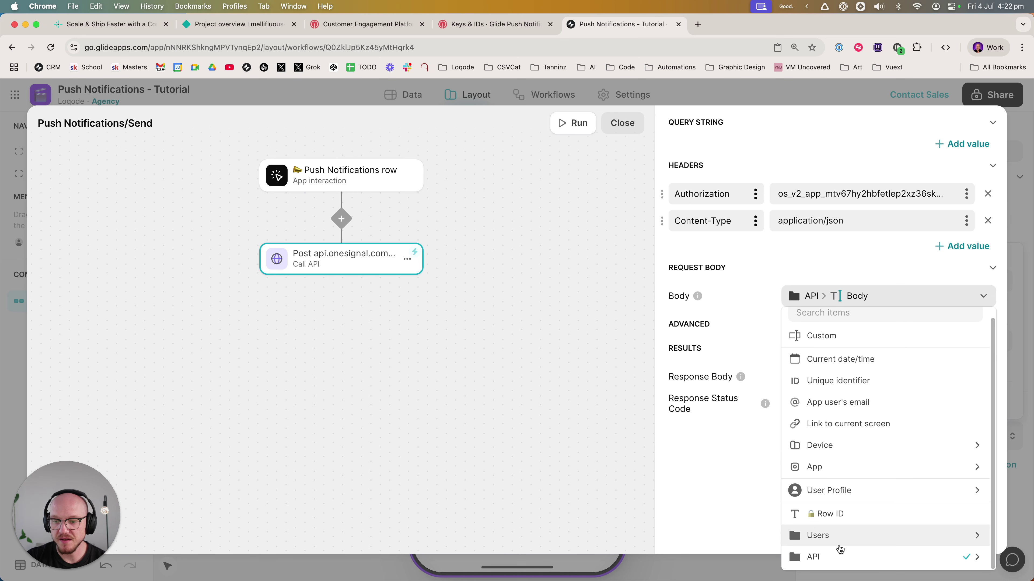
mouse_move(838, 557)
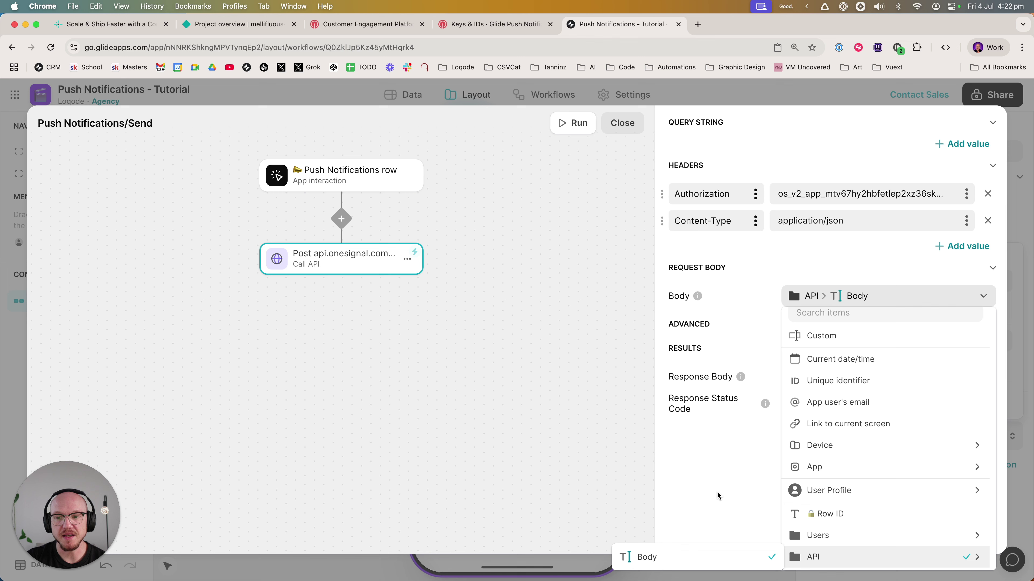
left_click(870, 292)
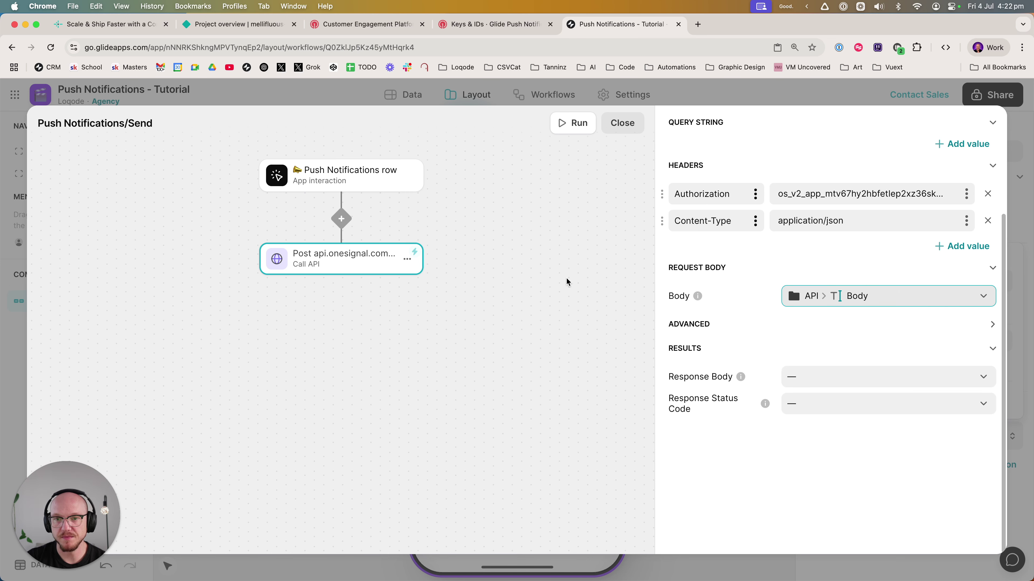
left_click(632, 129)
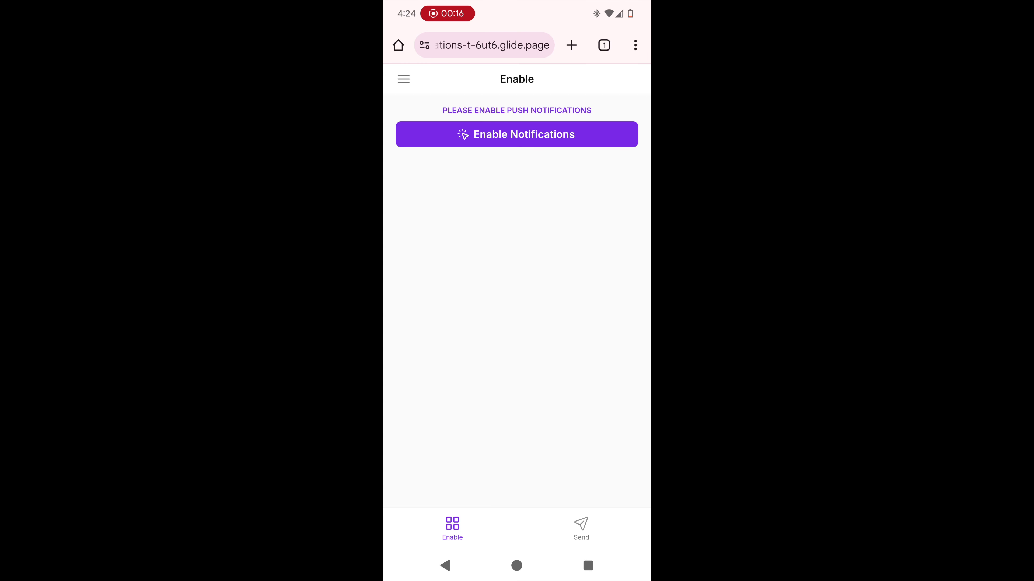
Step: In the Glide app on the phone, enable notifications, subscribe on the Netlify page, and allow its notification request
left_click(547, 138)
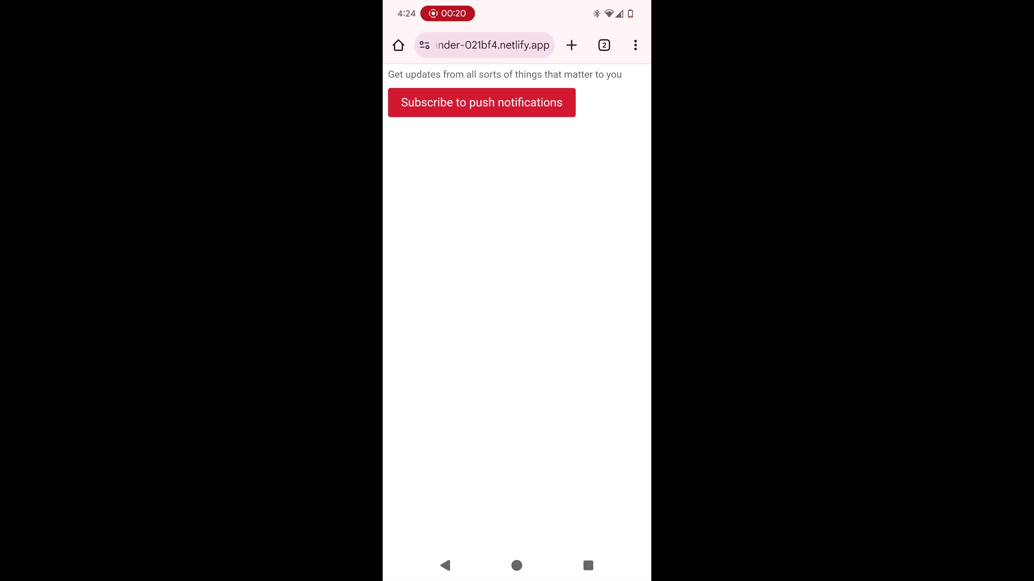
left_click(496, 101)
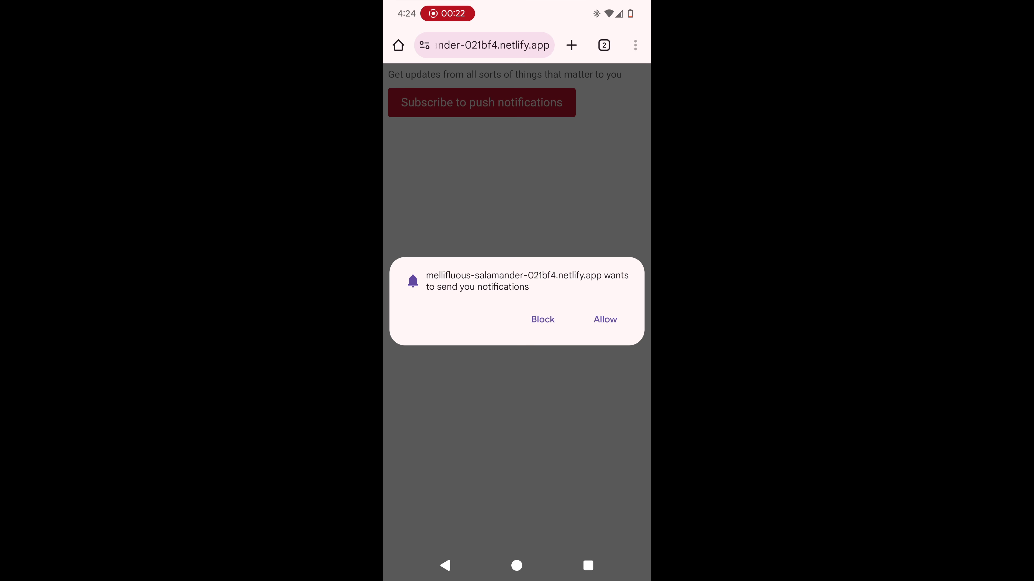
left_click(606, 319)
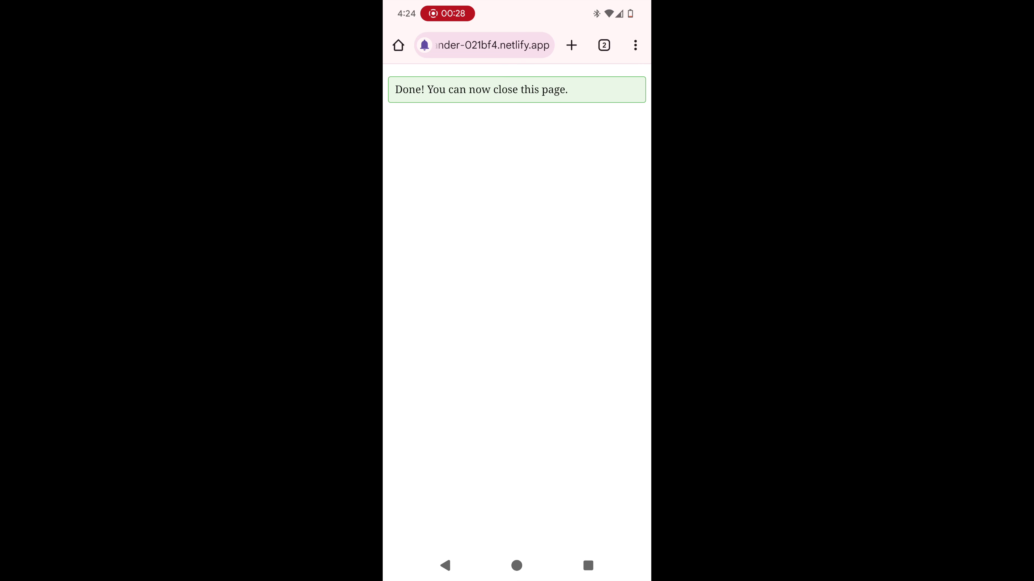
Step: Close the subscription page's browser tab, return to the Glide app, and mark enabling notifications as done
left_click(604, 45)
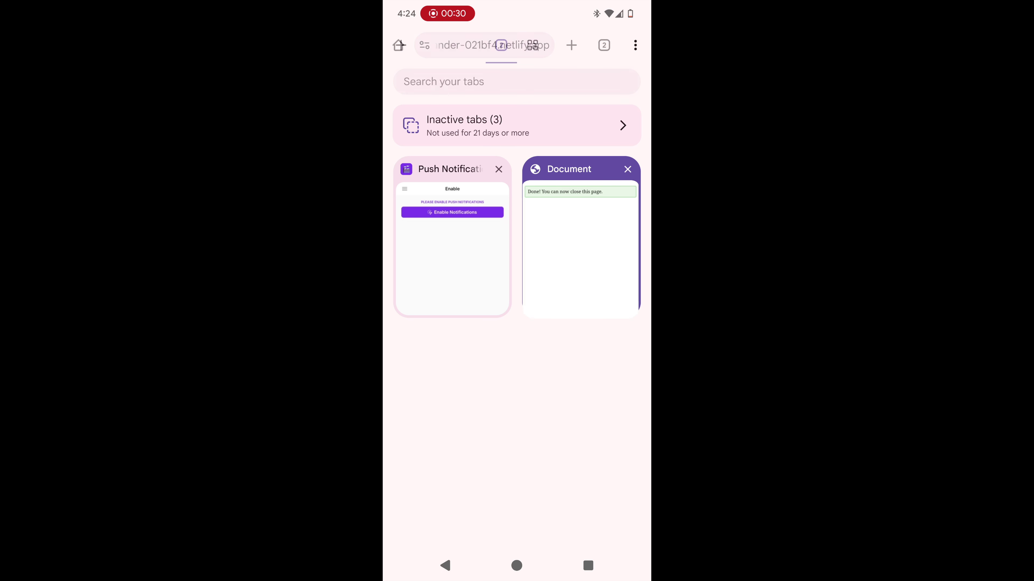
left_click(625, 169)
left_click(452, 245)
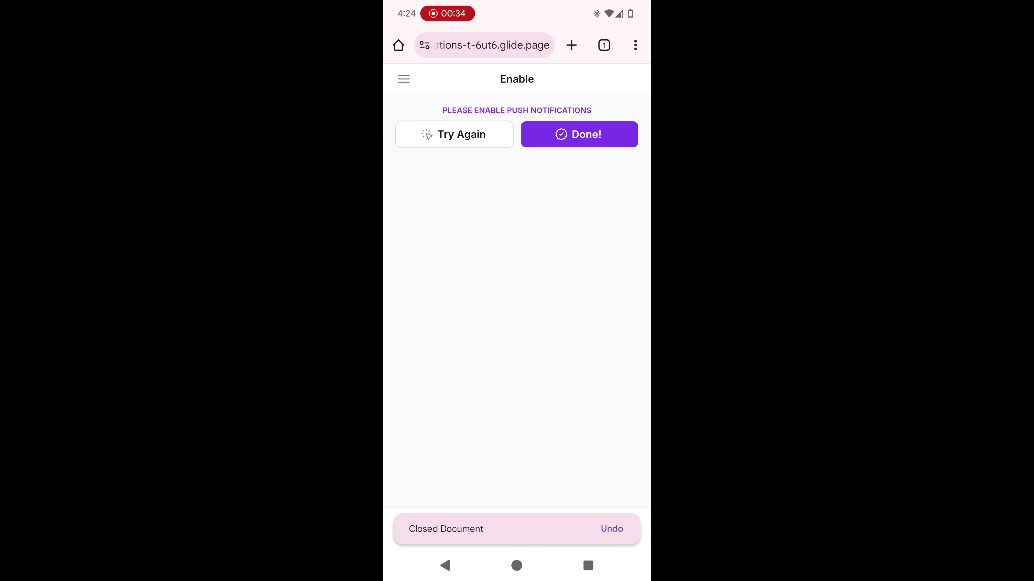
left_click(585, 131)
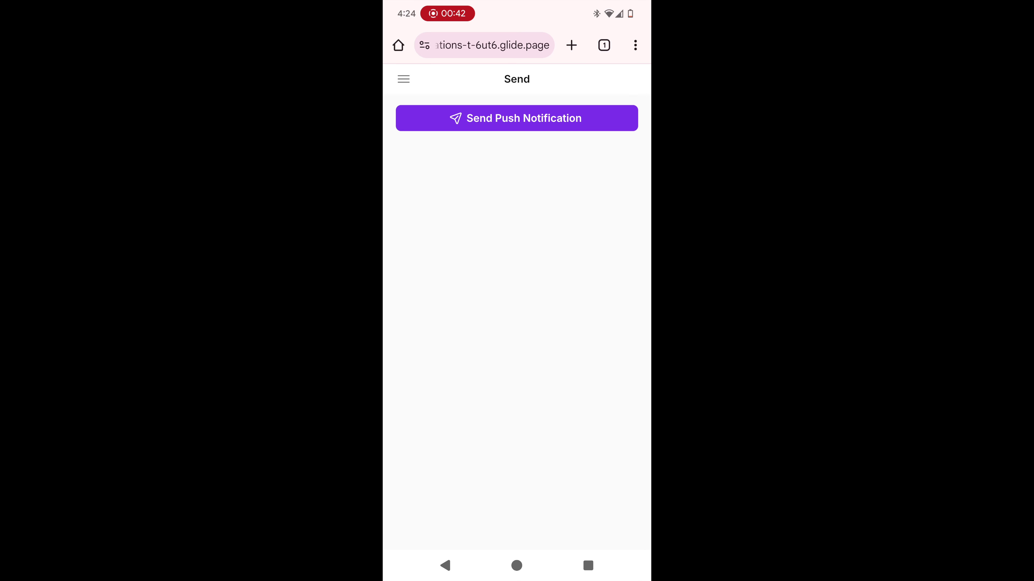
Step: Send a test push notification from the Send screen and view it expanded in the phone's notification shade
left_click(537, 115)
left_click_drag(605, 8, 603, 252)
left_click_drag(558, 311, 557, 375)
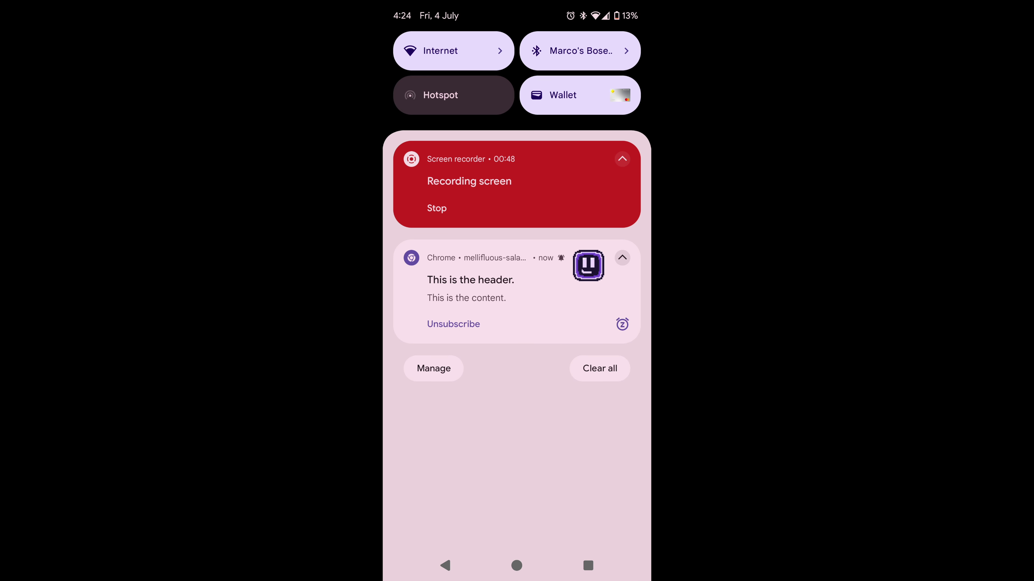